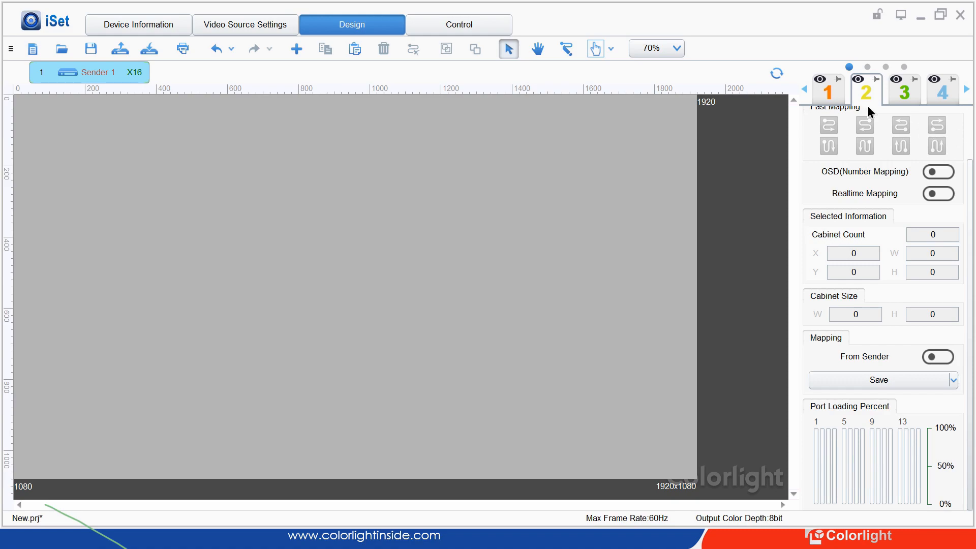
- Detect the receivers connected to Sender 1 and reset the cable status of all ports
click(148, 25)
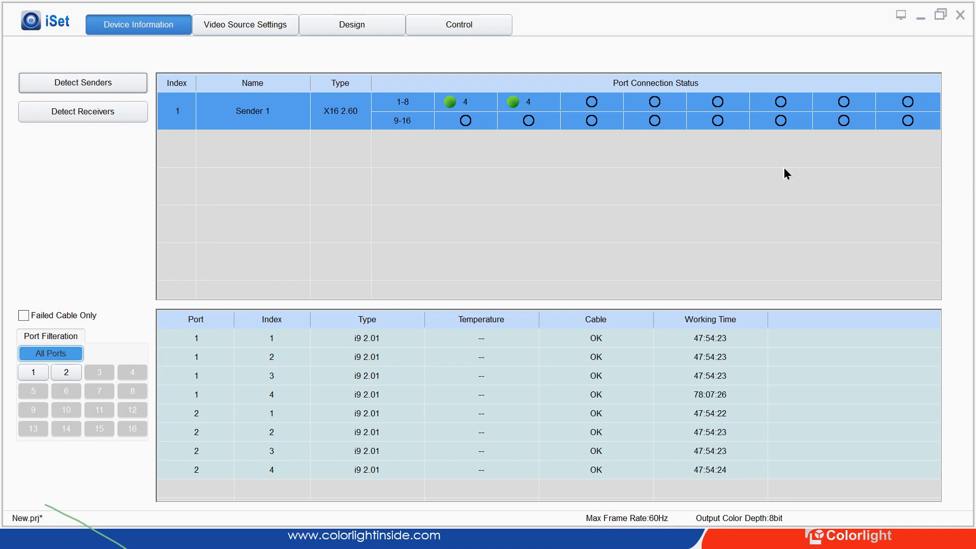
click(83, 112)
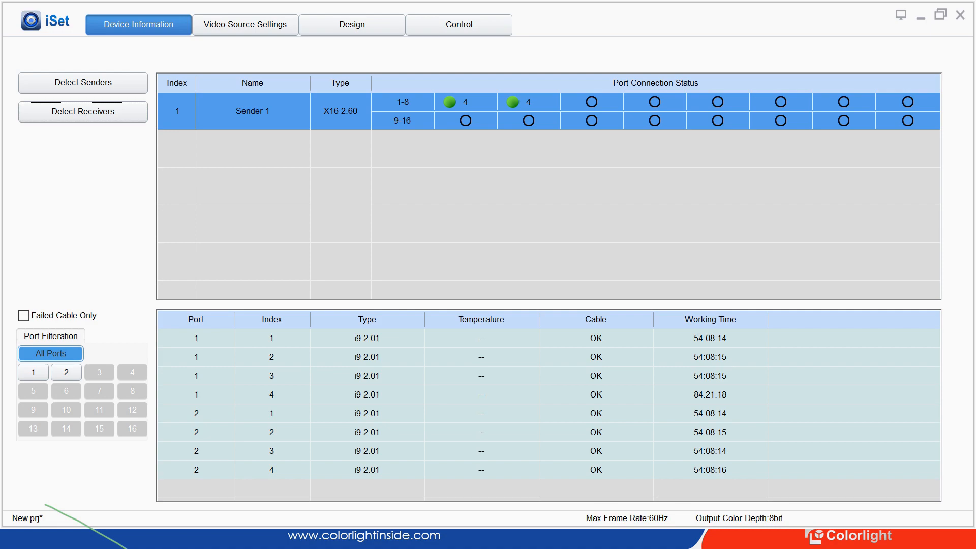
right_click(592, 338)
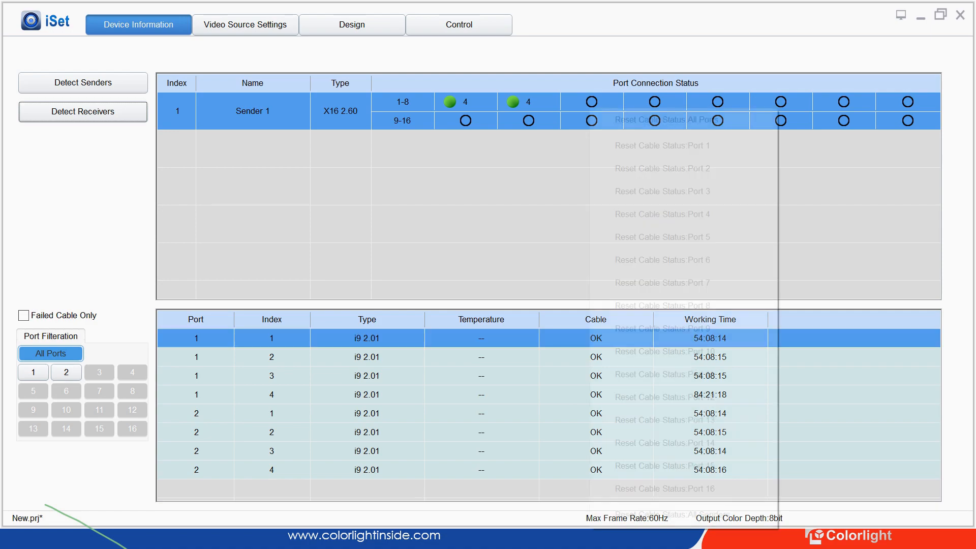
click(666, 119)
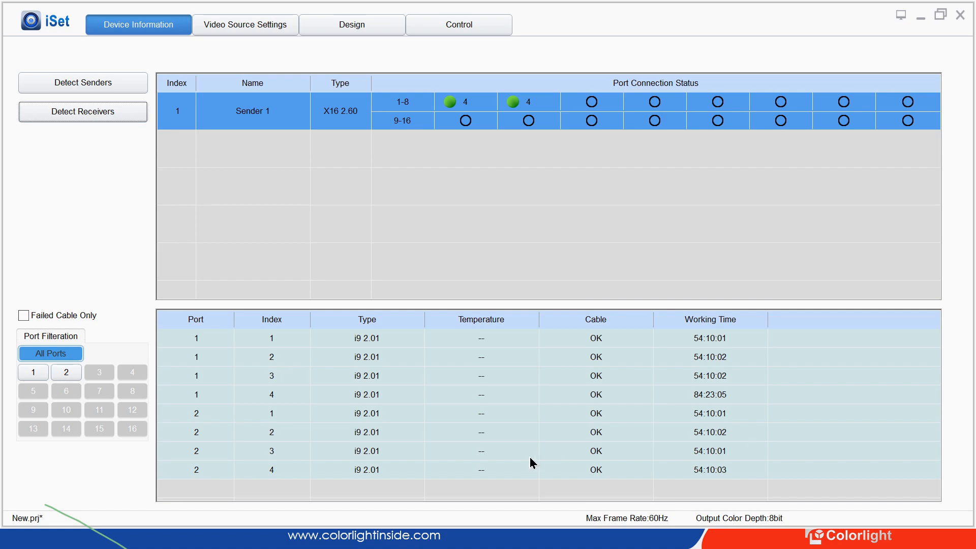
- Turn the failed-cable-only filter of the receiver list on and back off
click(46, 316)
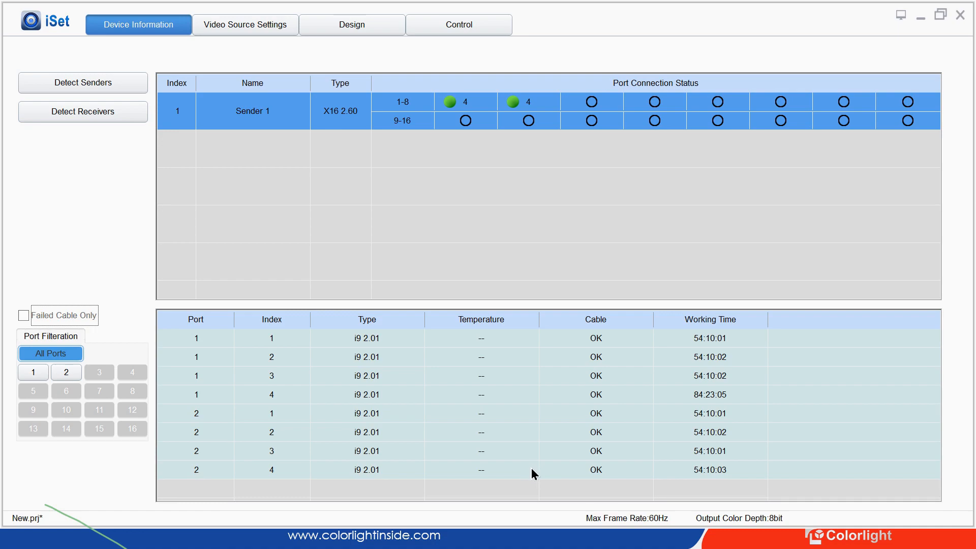
key(space)
key(space)
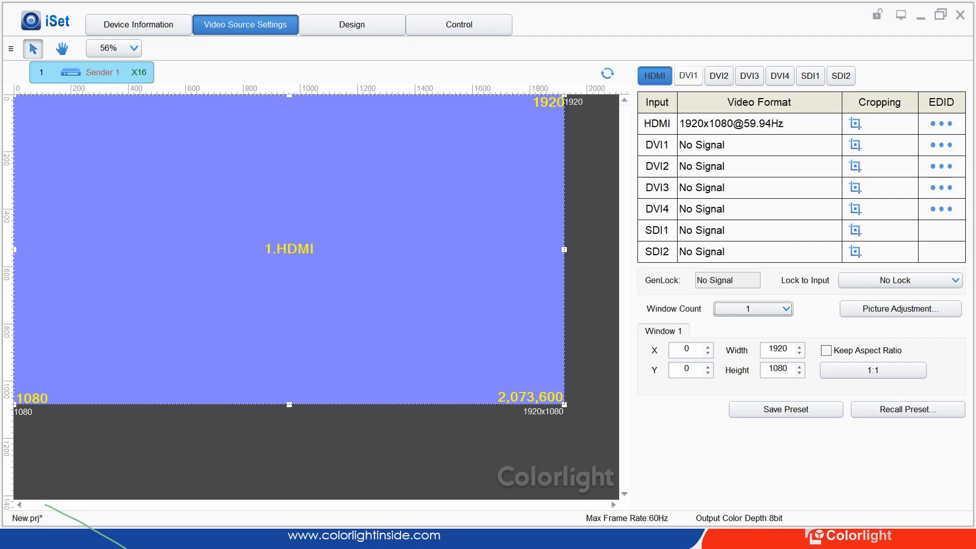
- Try DVI1, DVI2 and DVI3 as the video input of window 1, and return it to HDMI
click(688, 76)
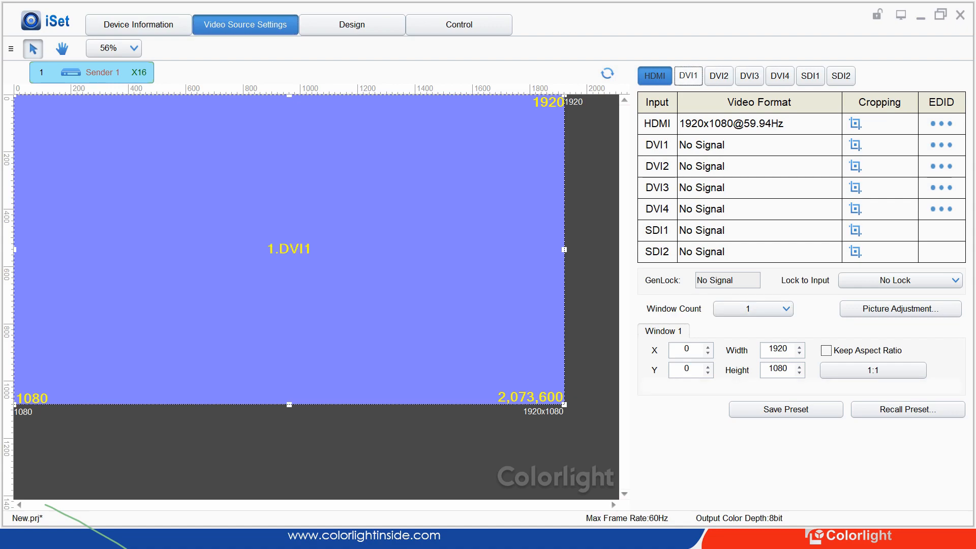
click(654, 77)
click(689, 76)
click(719, 77)
click(749, 76)
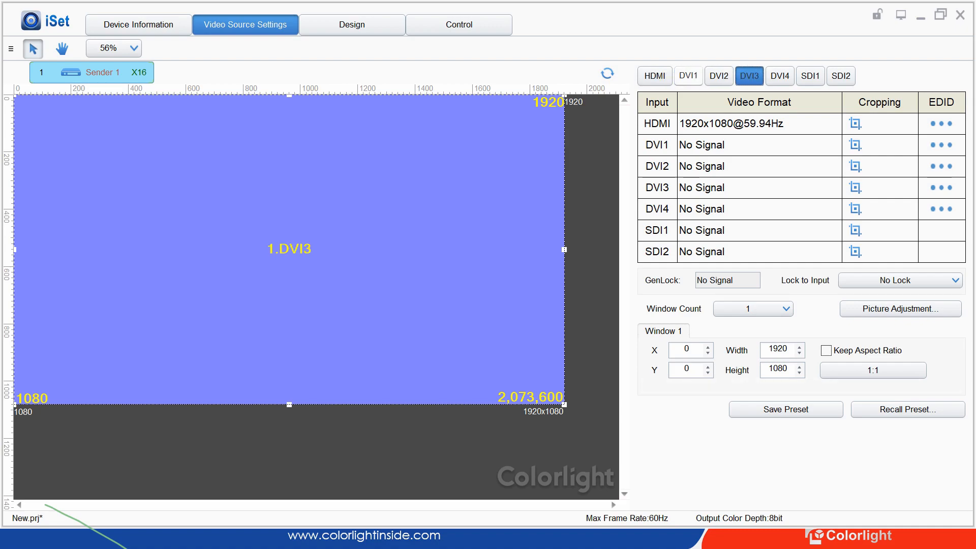
click(655, 76)
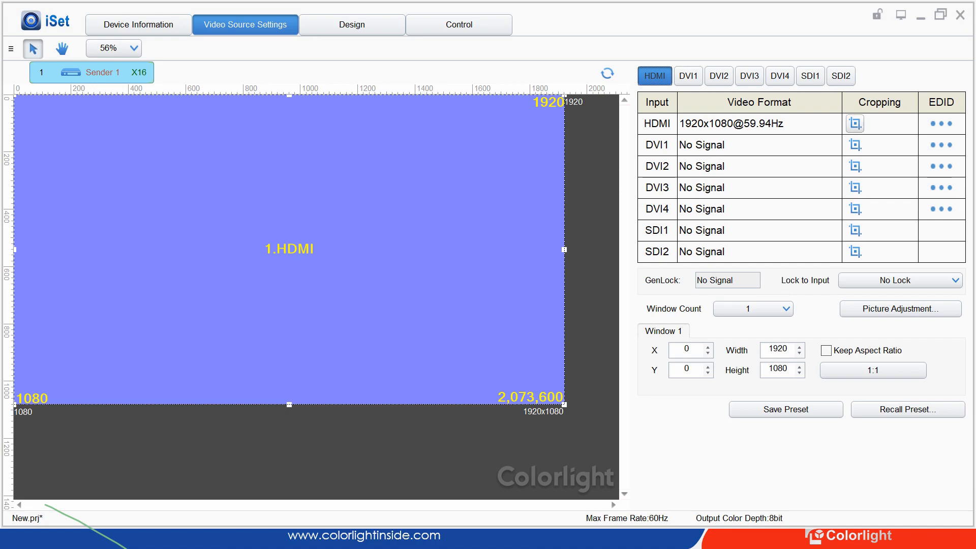
- Enable cropping for the HDMI input and adjust the crop area to X 608, Y 256, width 909 and height 558
click(855, 123)
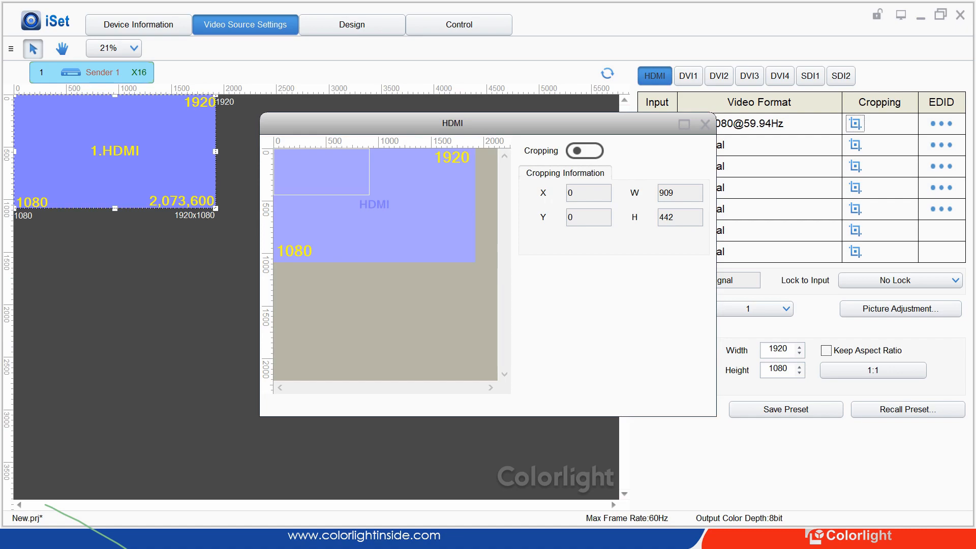
click(585, 151)
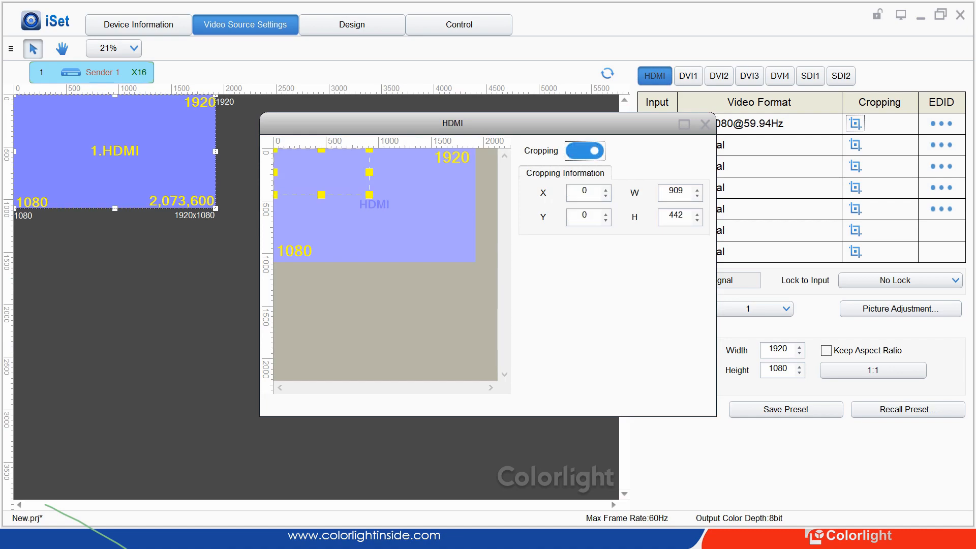
mouse_move(369, 195)
mouse_down()
mouse_move(415, 227)
mouse_move(361, 200)
mouse_up()
drag(432, 238, 386, 219)
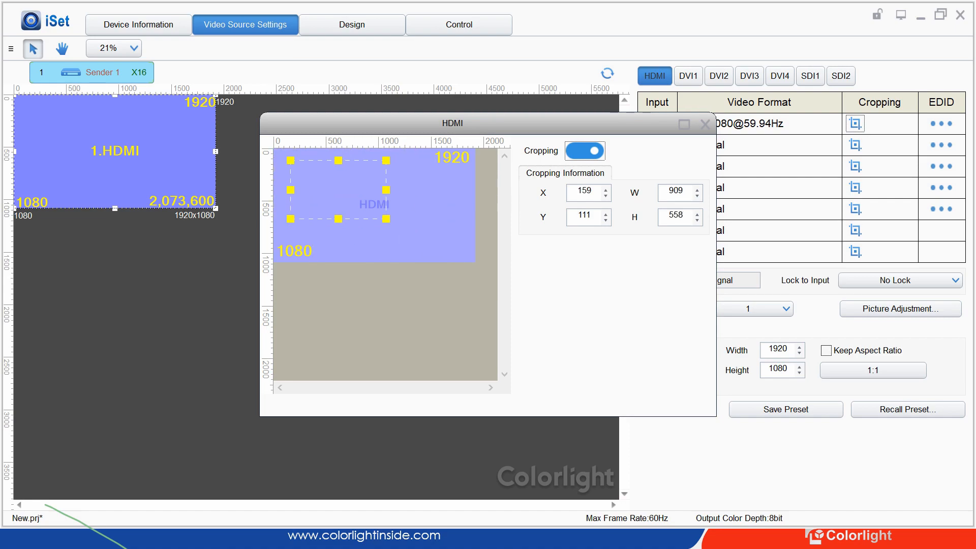
drag(338, 189, 385, 205)
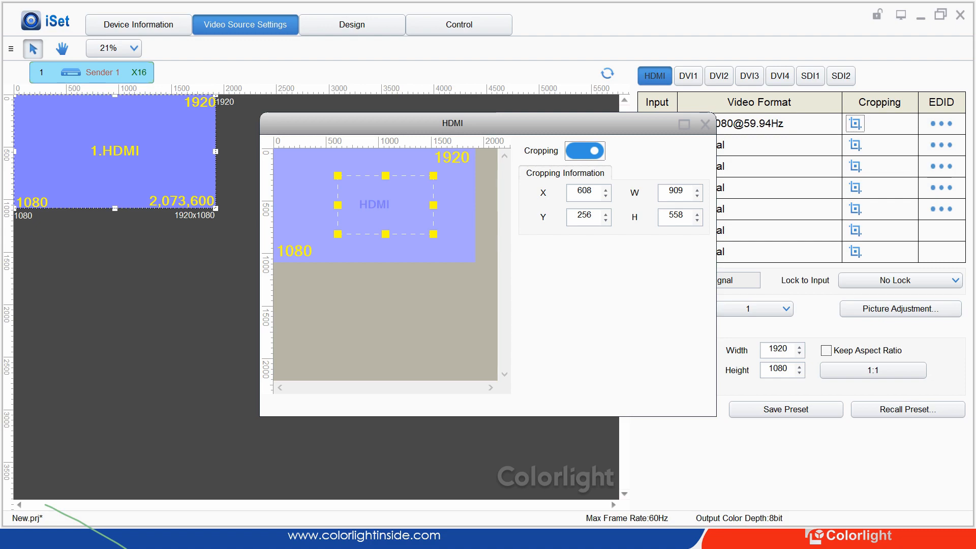
- Toggle the HDMI input's cropping, leave it switched off and close the cropping settings
click(585, 151)
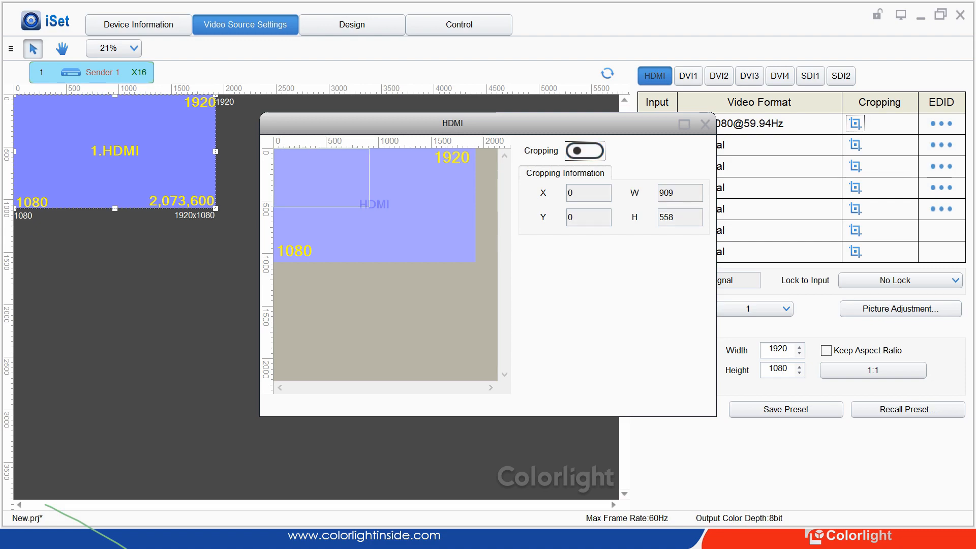
click(584, 151)
click(321, 178)
click(585, 151)
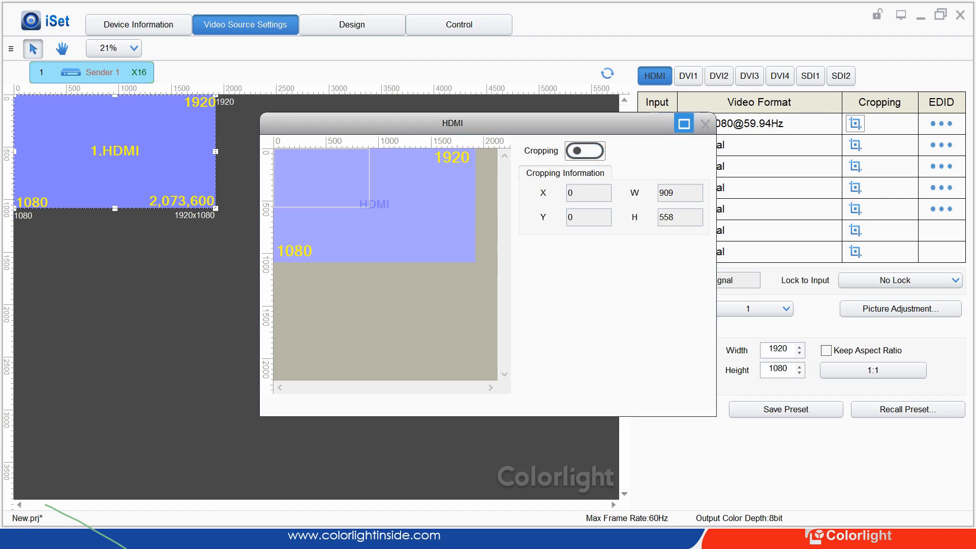
click(705, 124)
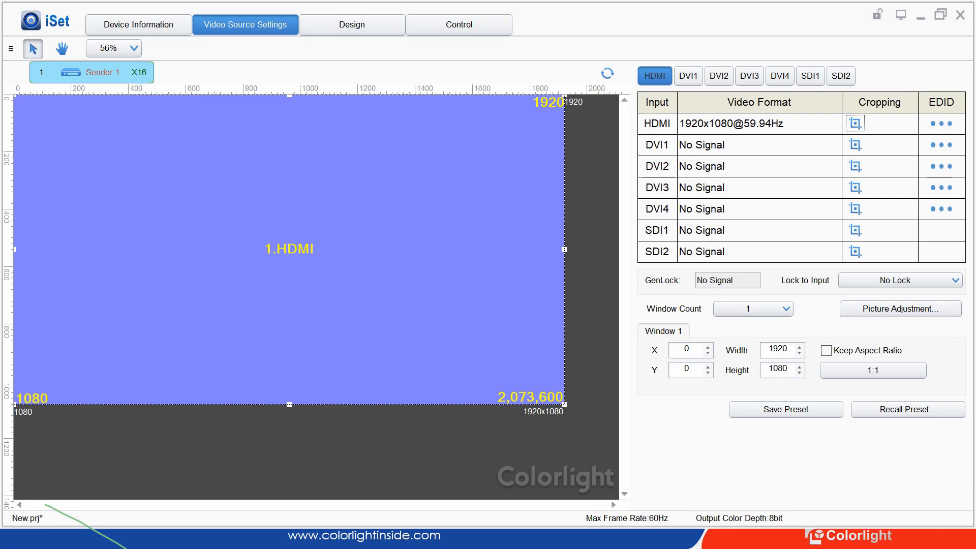
- Review the available input lock sources and choose a window count of 1
click(900, 280)
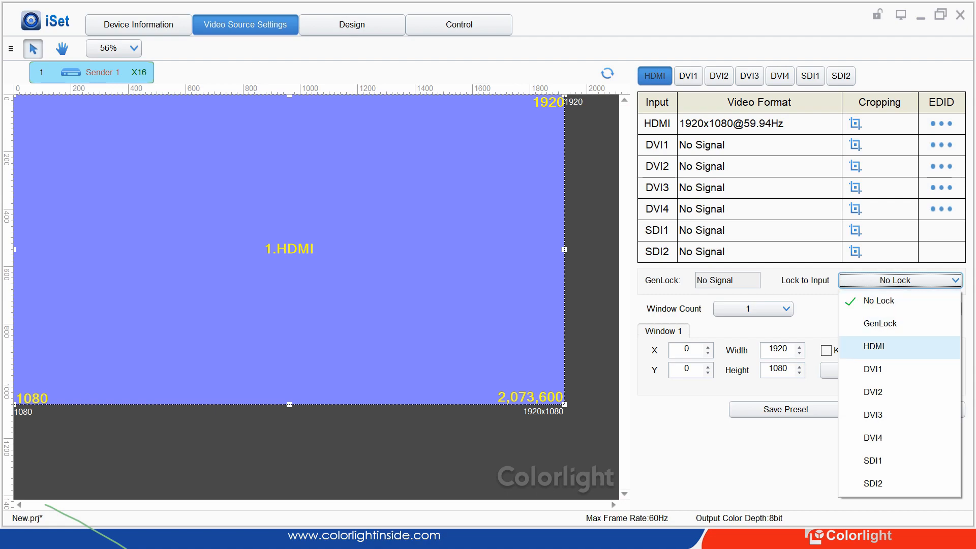
key(Escape)
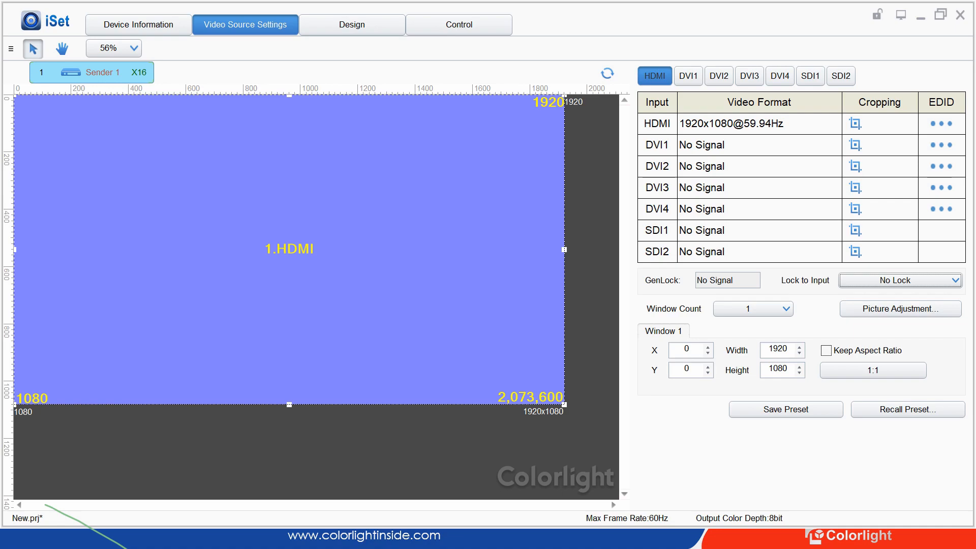
click(753, 309)
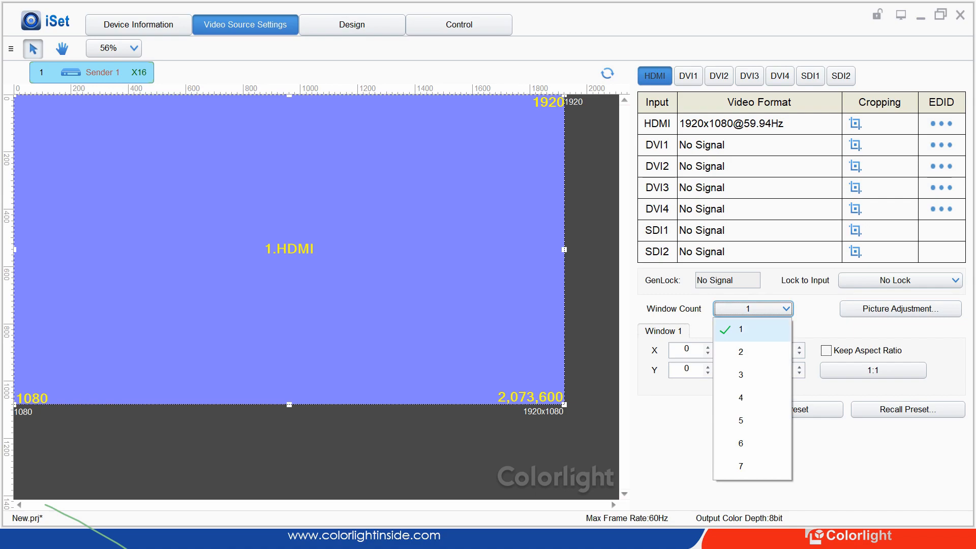
click(742, 330)
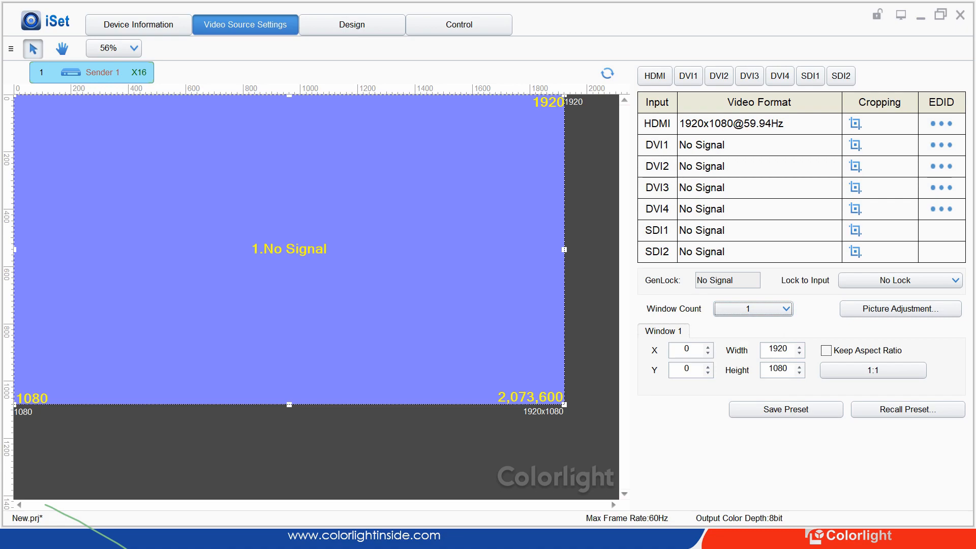
- Set the window count to 2 and assign HDMI to window 1 at its full 1920 × 1080 size
click(753, 309)
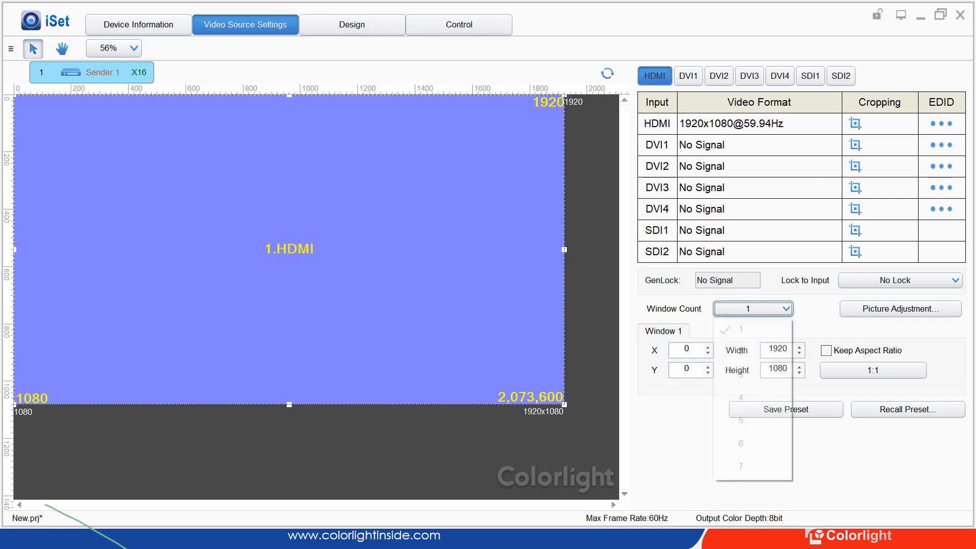
click(752, 352)
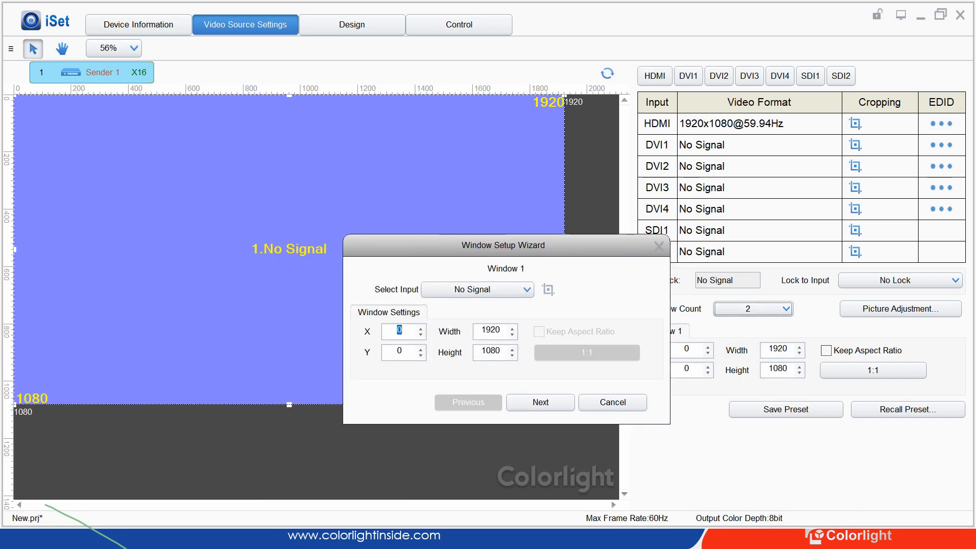
click(475, 285)
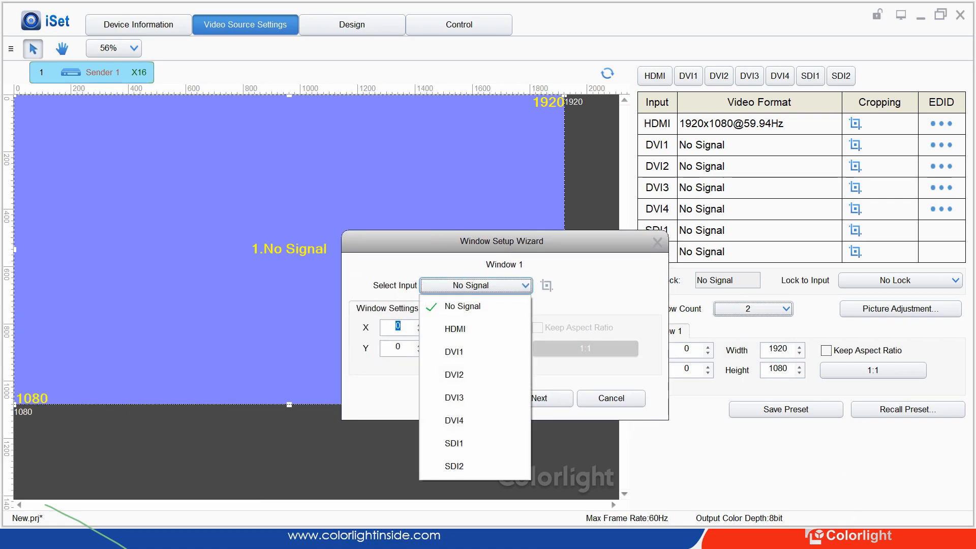
click(455, 329)
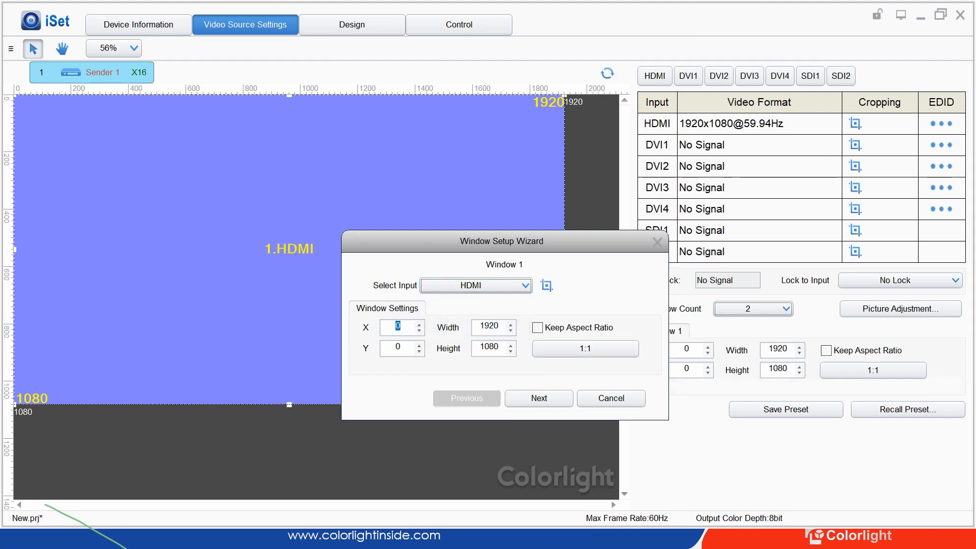
key(Tab)
key(Tab)
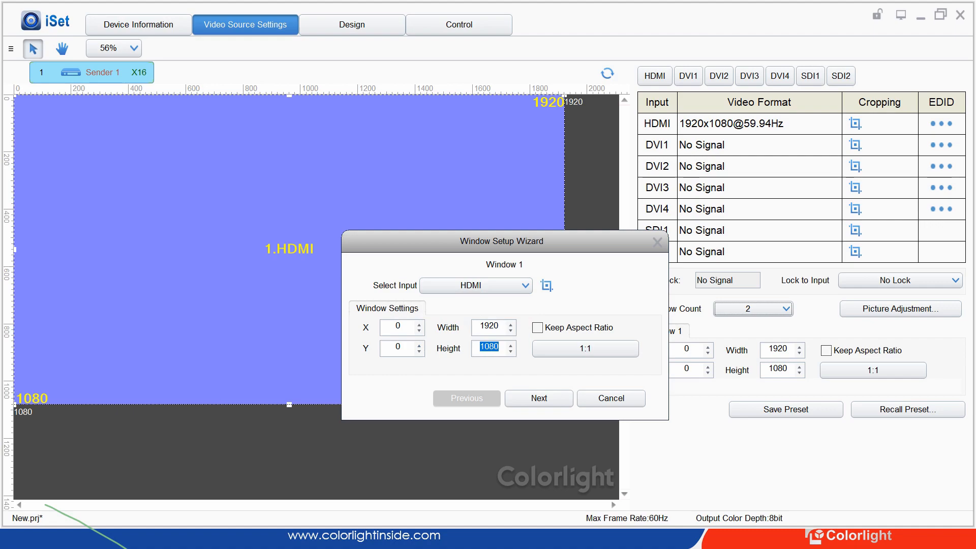
key(Tab)
key(Tab)
double_click(489, 347)
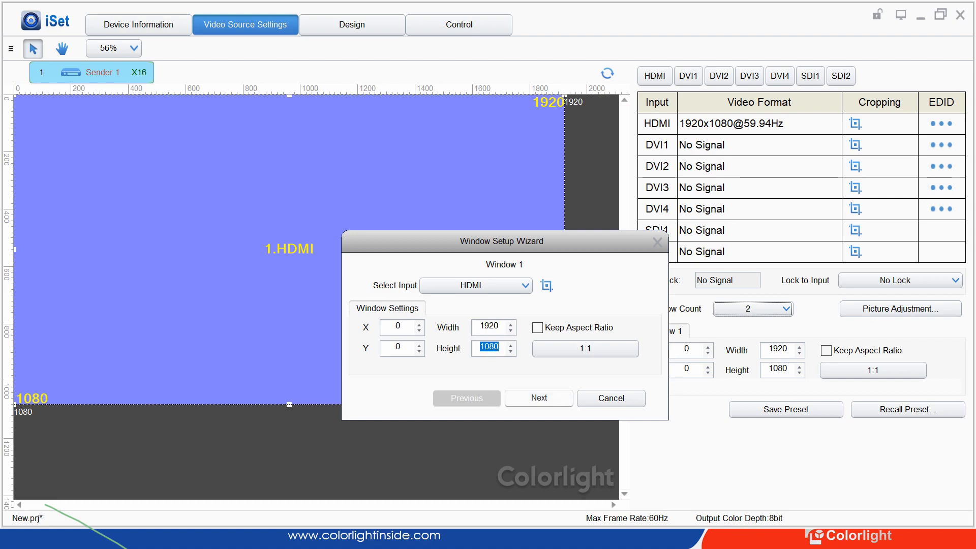
click(539, 397)
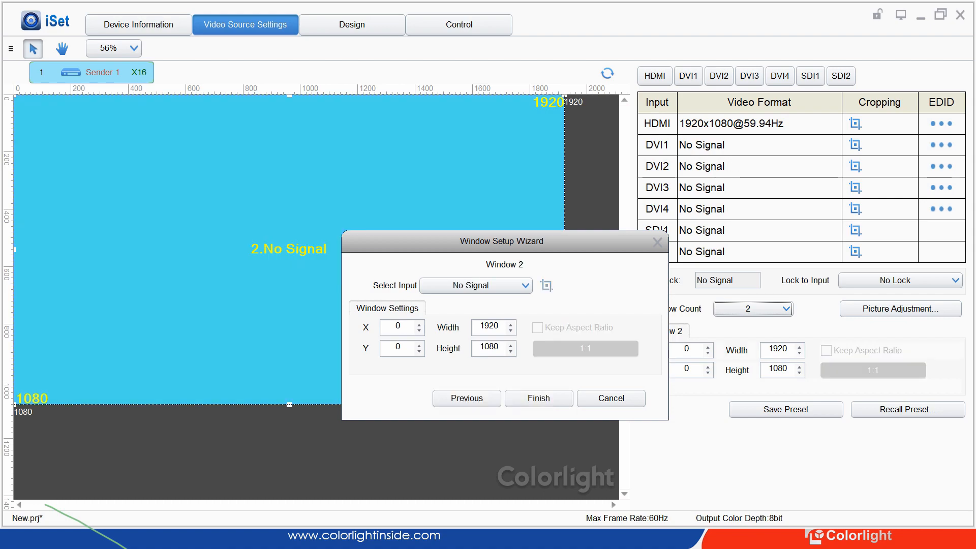
- Assign DVI1 to window 2 with width 512 and height 512, and finish the window setup
click(476, 285)
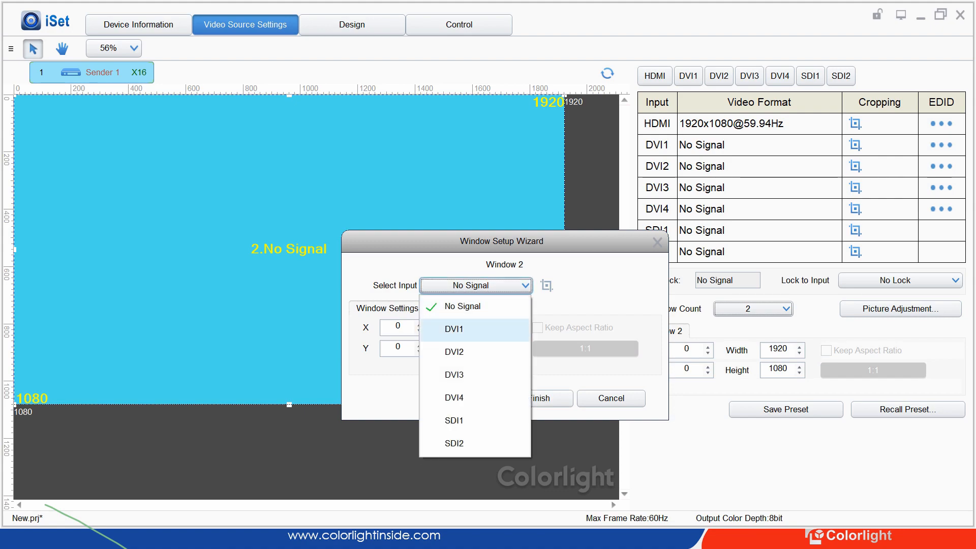
click(454, 329)
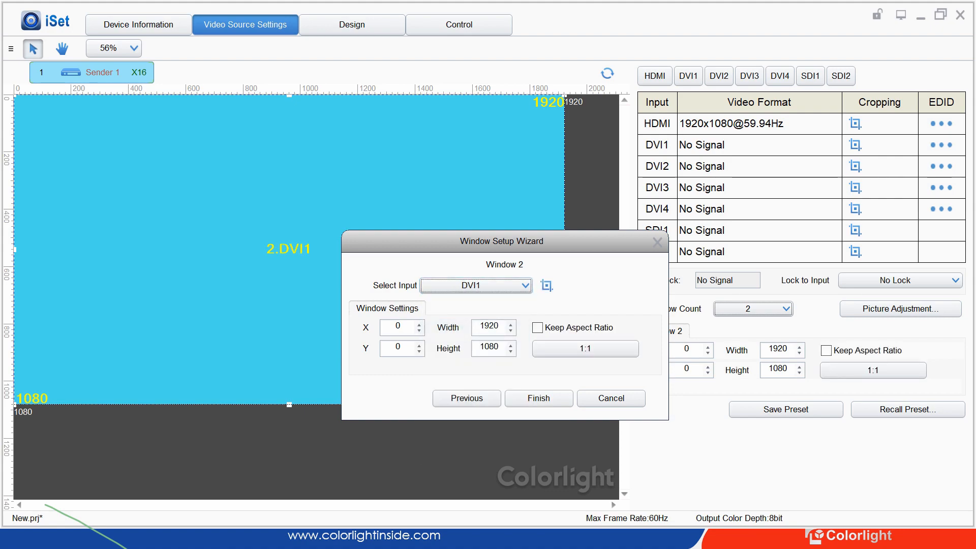
drag(499, 326, 485, 326)
text(512)
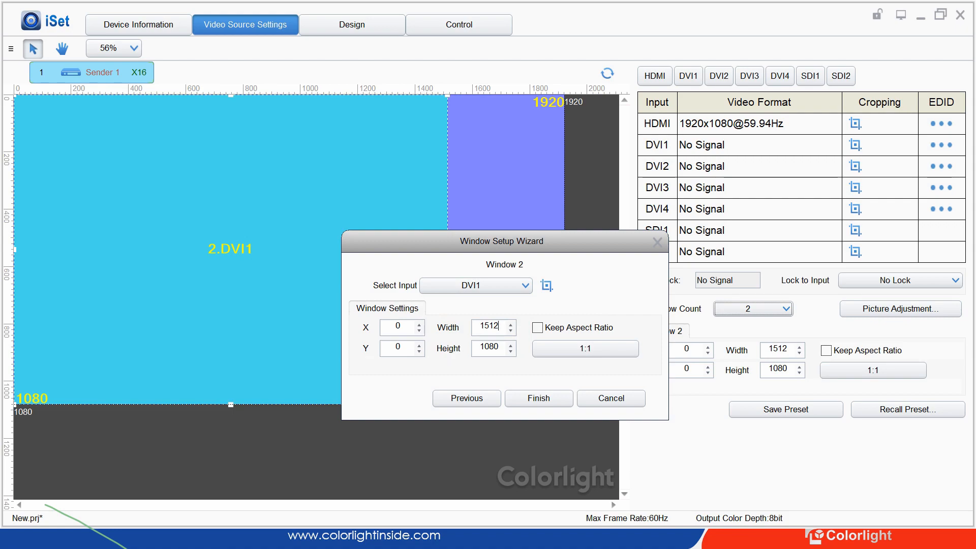
key(Return)
text(512)
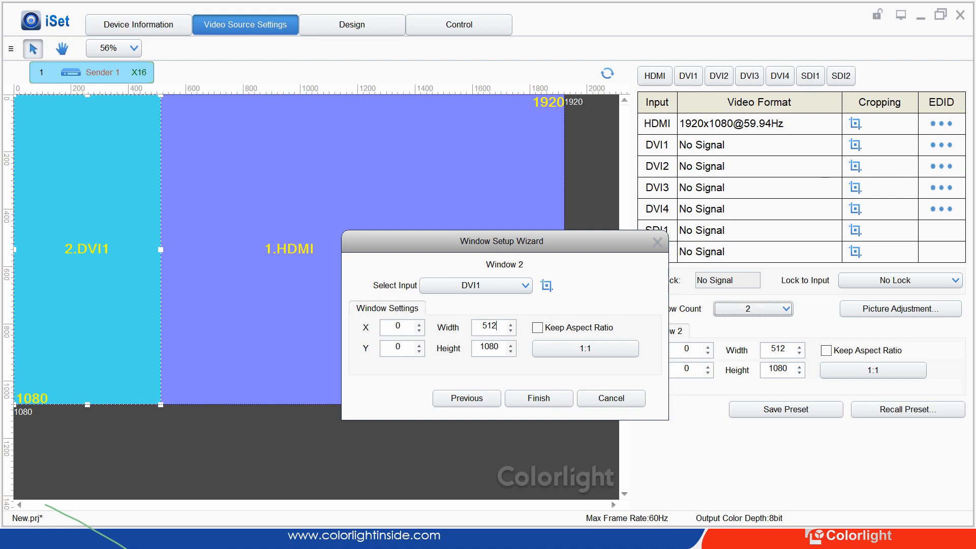
key(Return)
text(512)
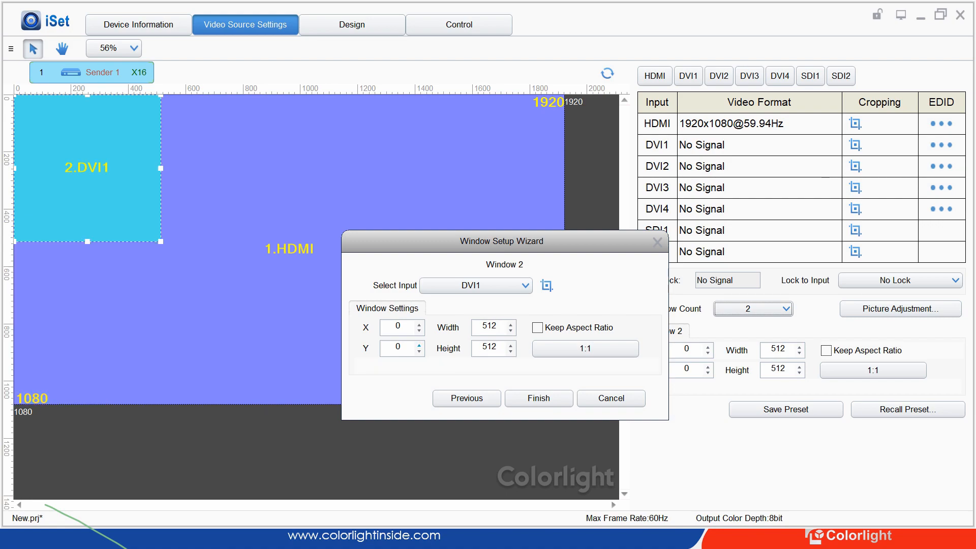
click(539, 398)
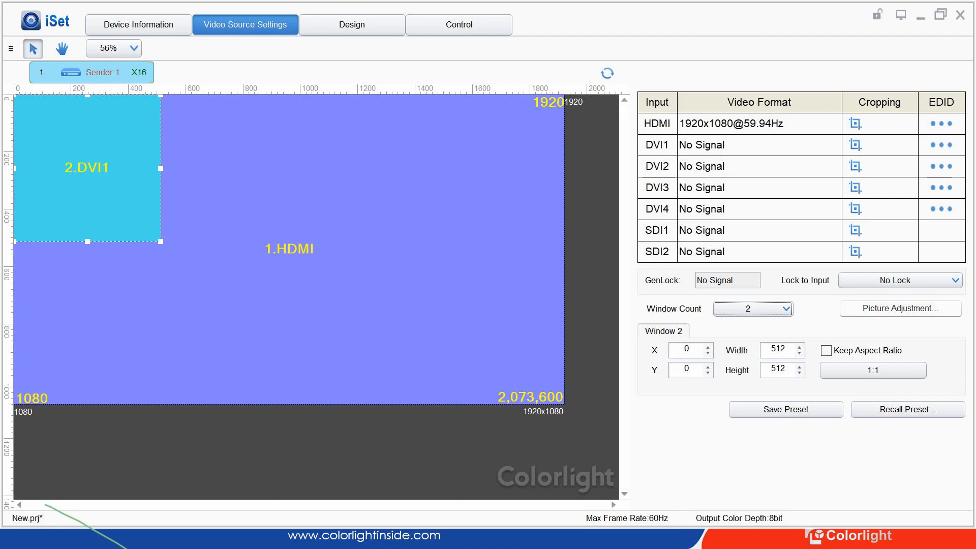
- Examine the picture adjustment settings for hue, saturation, brightness compensation and contrast, and close them
click(900, 309)
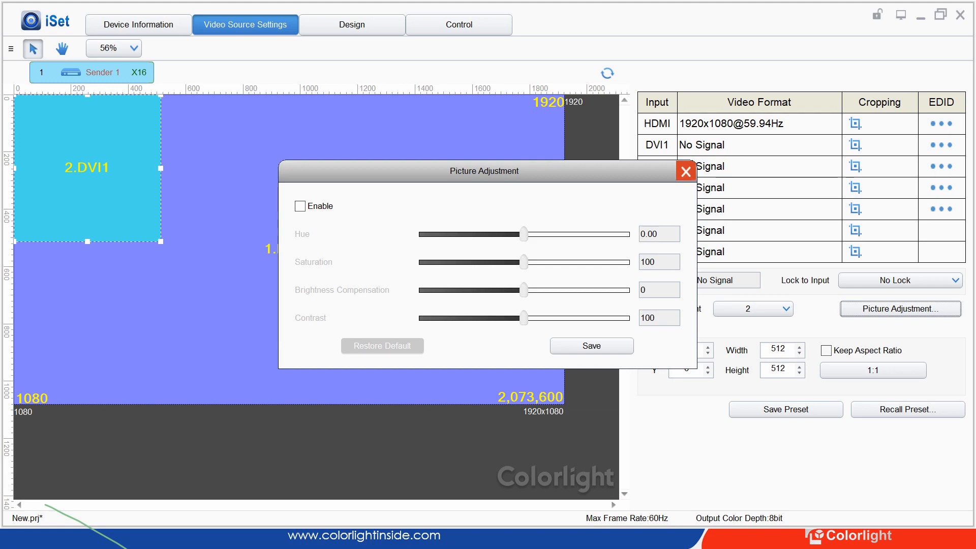
click(685, 172)
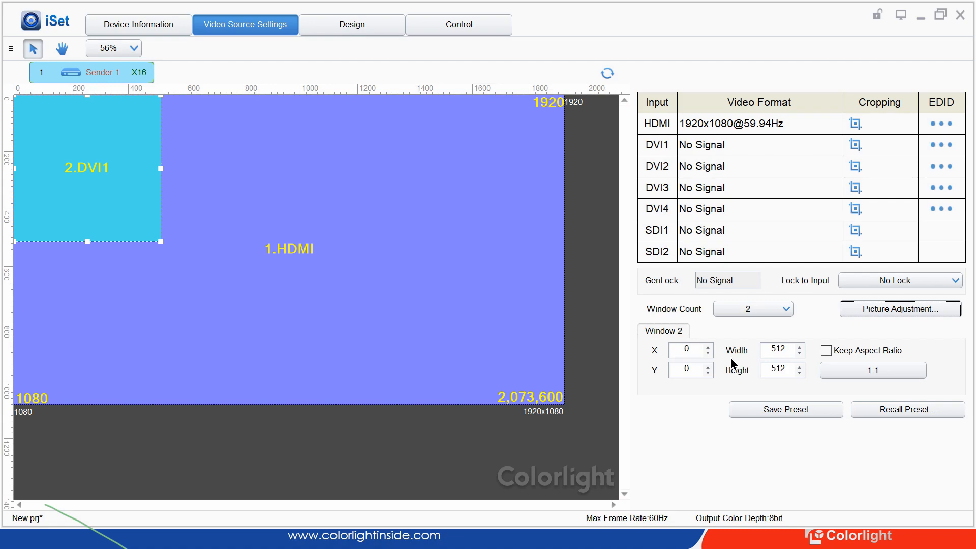
- Enlarge the DVI1 window to about 1083 × 712 and move it to about X 129, Y 31 inside the HDMI window
drag(161, 168, 164, 169)
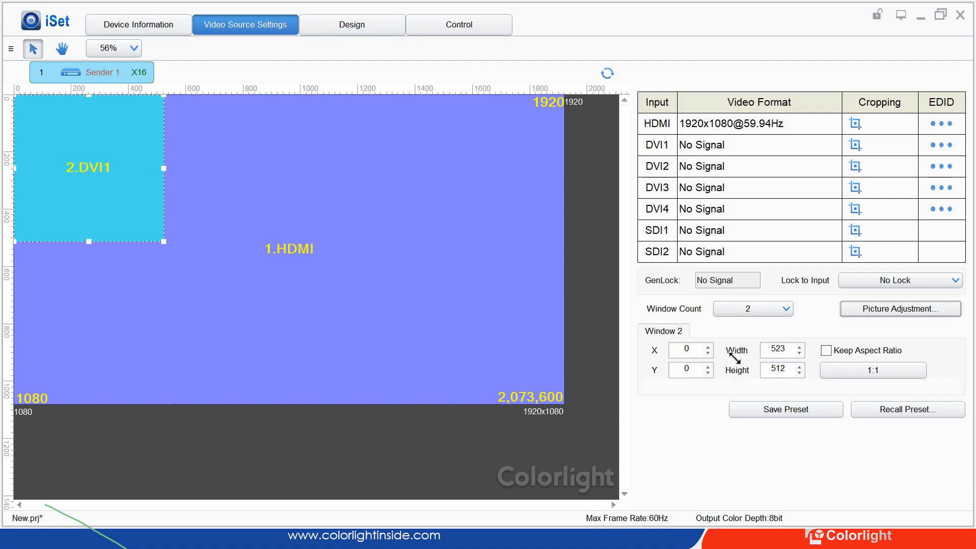
drag(164, 241, 324, 299)
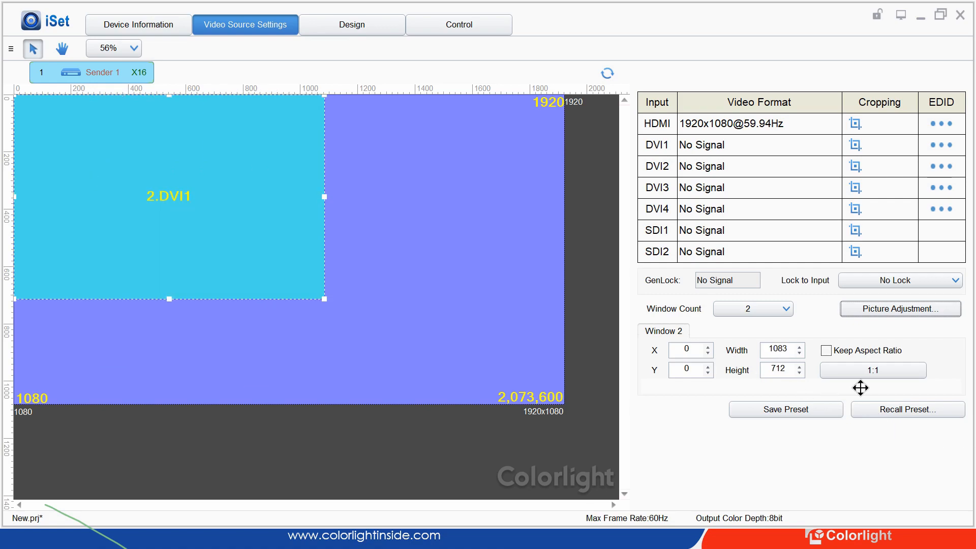
mouse_move(255, 262)
mouse_down()
mouse_move(323, 304)
mouse_move(417, 317)
mouse_move(396, 300)
mouse_move(359, 315)
mouse_move(389, 288)
mouse_move(354, 219)
mouse_move(450, 259)
mouse_move(511, 325)
mouse_move(348, 281)
mouse_move(352, 272)
mouse_move(358, 301)
mouse_move(291, 271)
mouse_up()
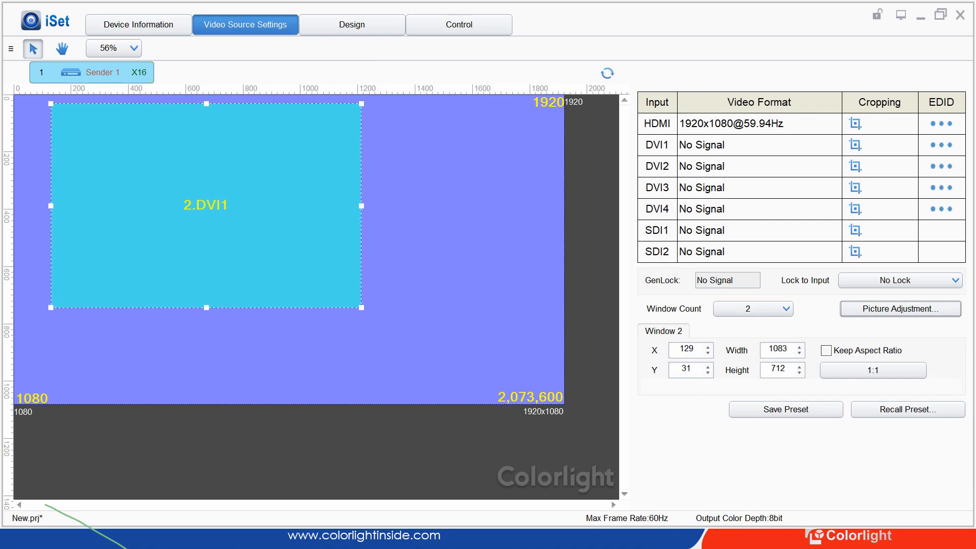
click(447, 305)
click(290, 244)
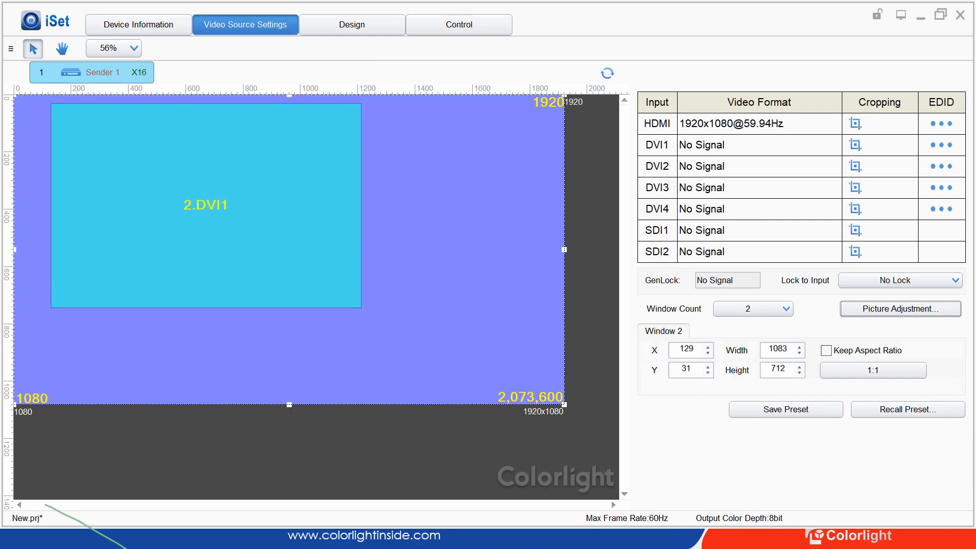
- Shrink the DVI1 window to about 337 × 295 and move it to the HDMI window's upper edge at about X 211, Y 0
drag(362, 307, 148, 188)
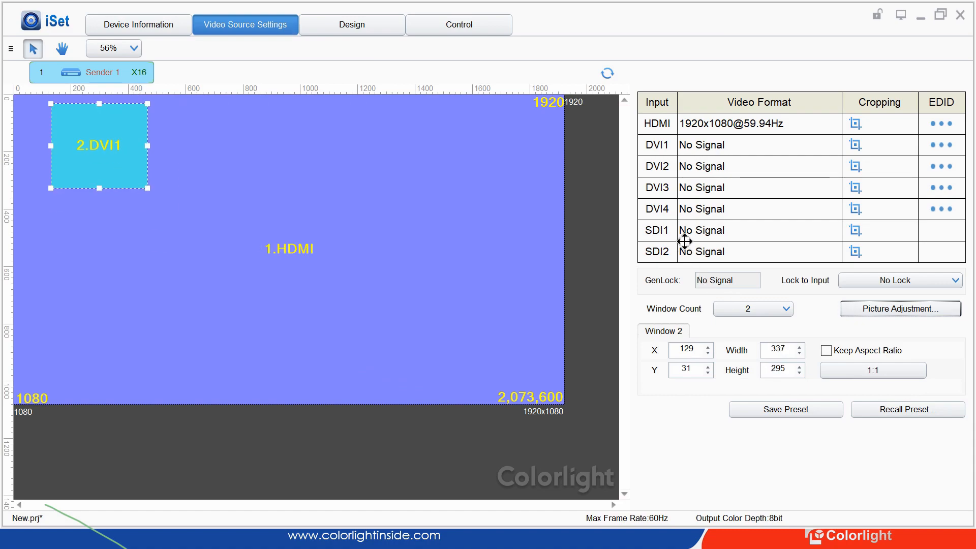
drag(121, 145, 149, 155)
mouse_move(697, 227)
mouse_down()
mouse_move(697, 207)
mouse_move(706, 213)
mouse_move(696, 209)
mouse_up()
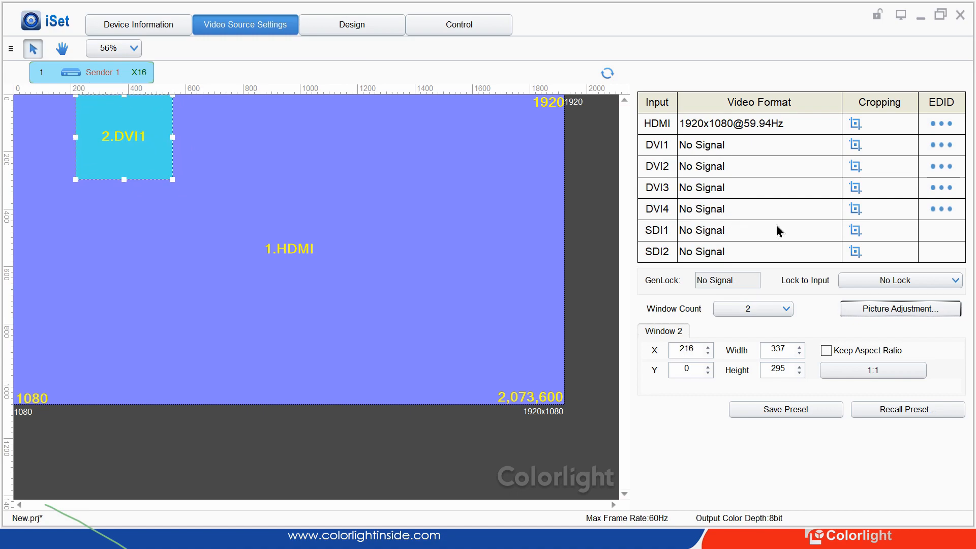
drag(689, 216, 769, 253)
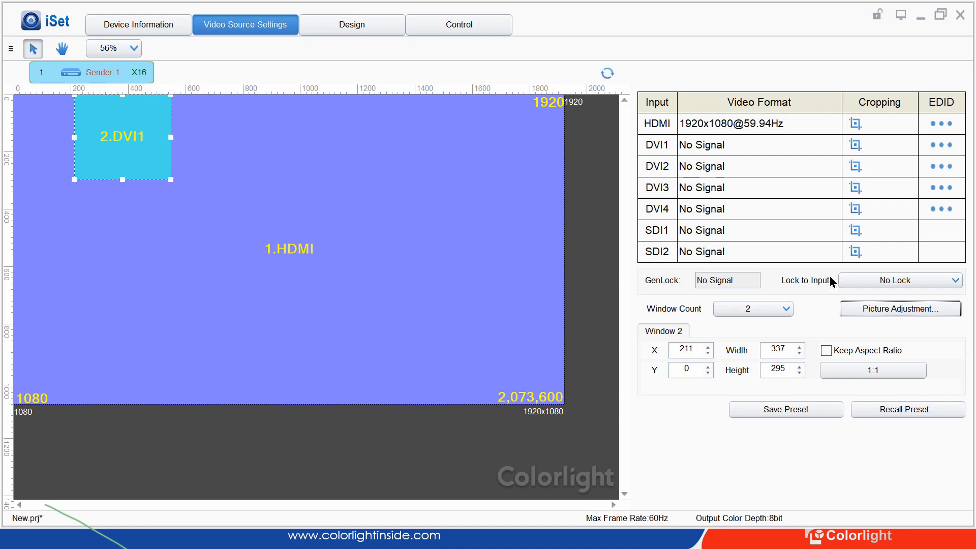
- Reduce the window count to 1 and turn on OSD number mapping in the screen design
click(753, 309)
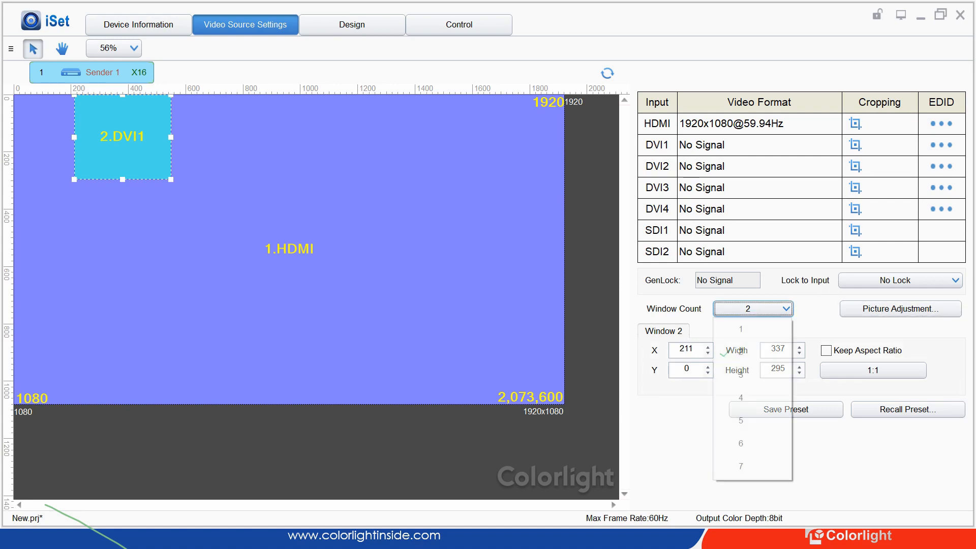
click(752, 329)
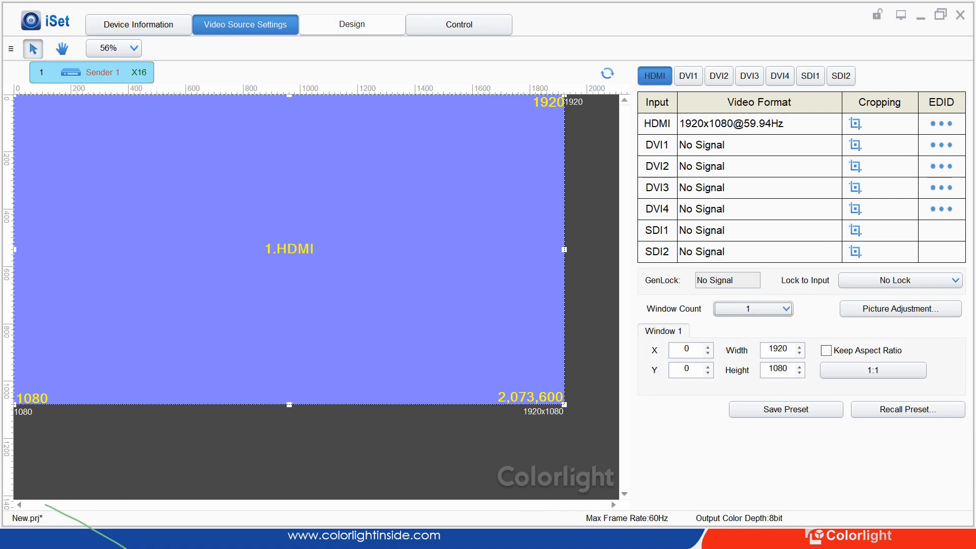
click(352, 24)
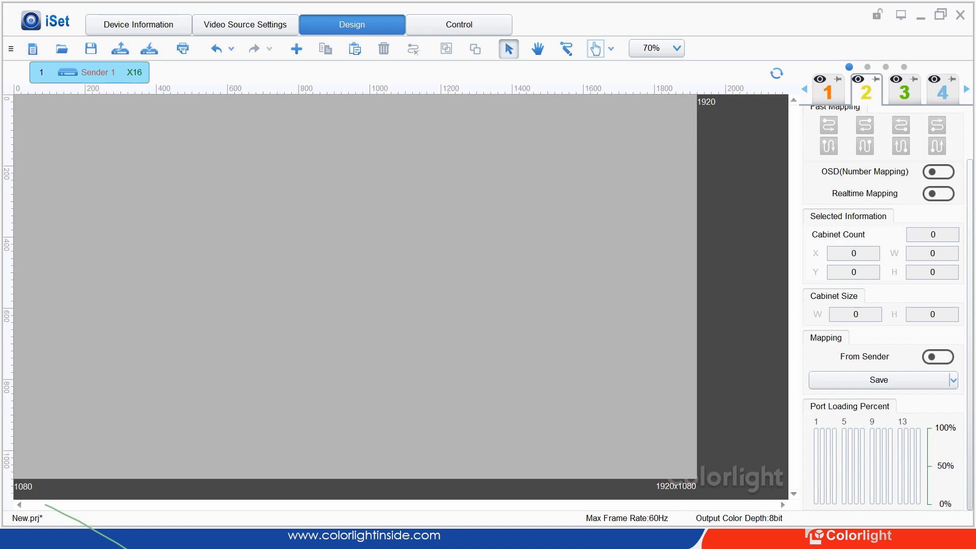
click(938, 172)
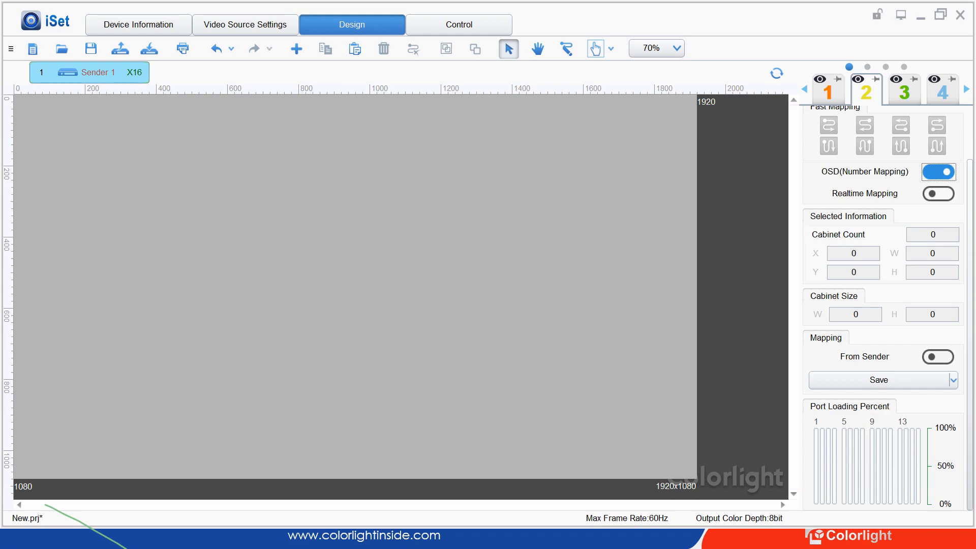
- Add custom 176 × 176 cabinets to port 2 as a 4 × 1 row running right to left, at about X 76, Y 214
scroll(887, 305, up, 2)
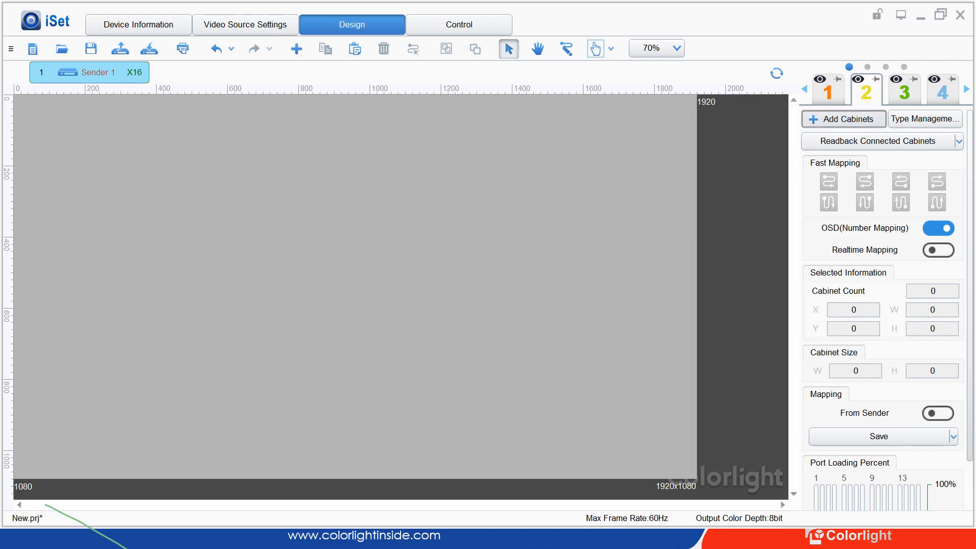
click(844, 118)
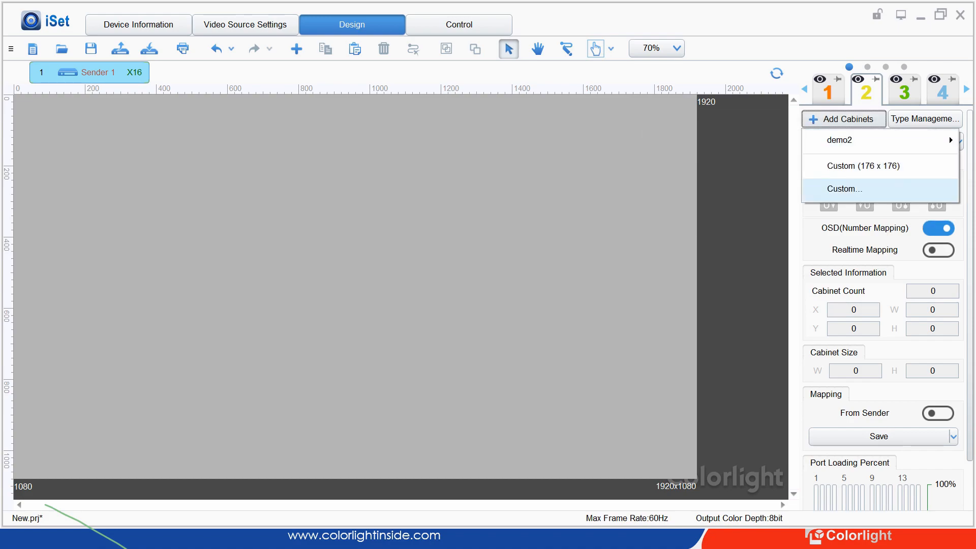
click(845, 189)
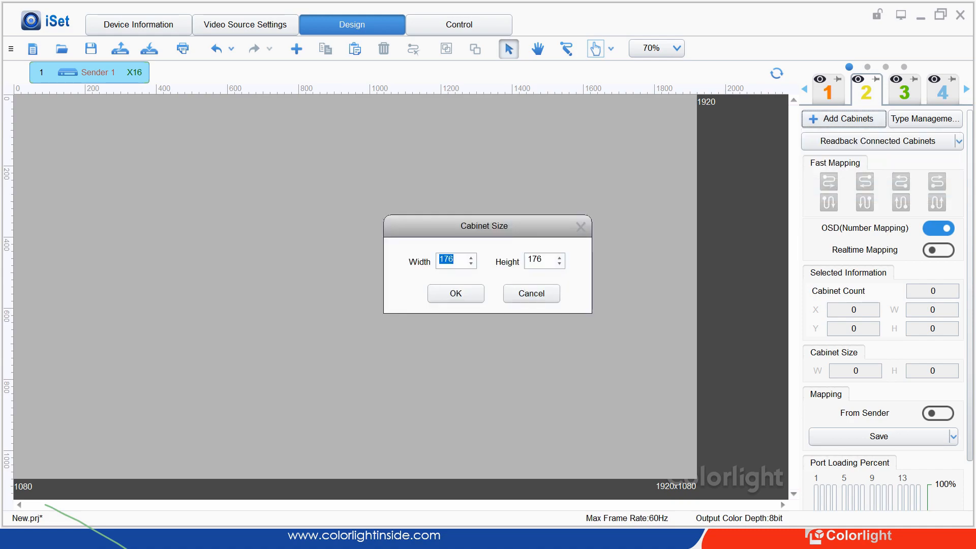
text(176)
key(Tab)
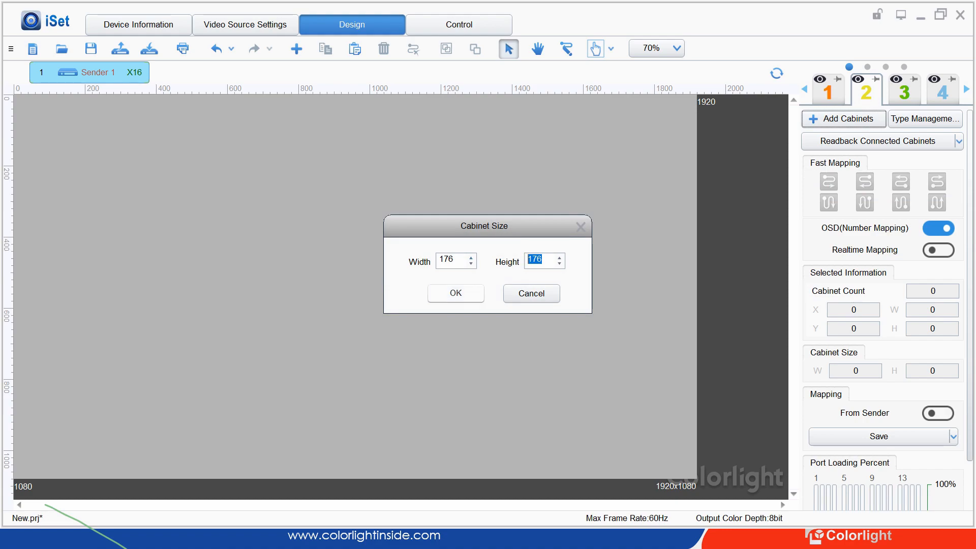
click(455, 293)
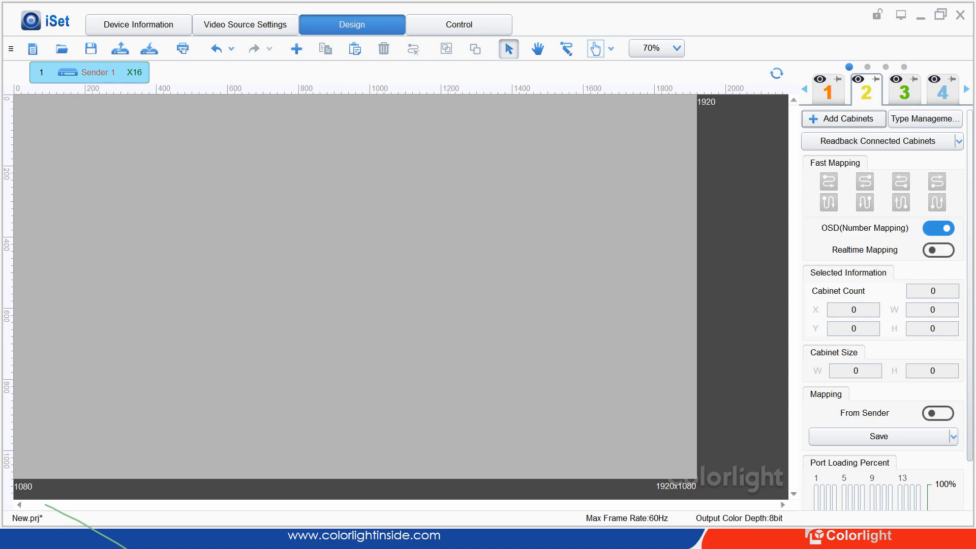
drag(229, 171, 72, 202)
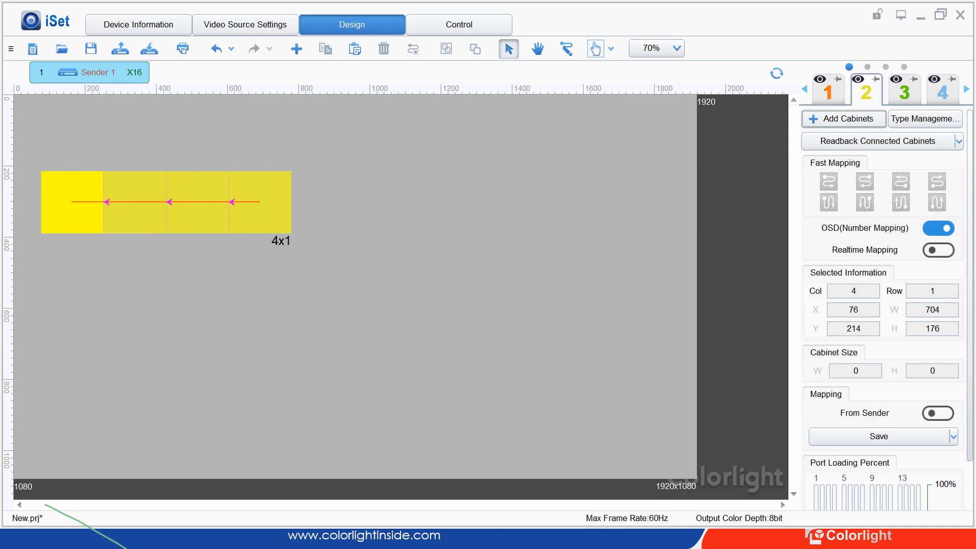
drag(72, 202, 72, 202)
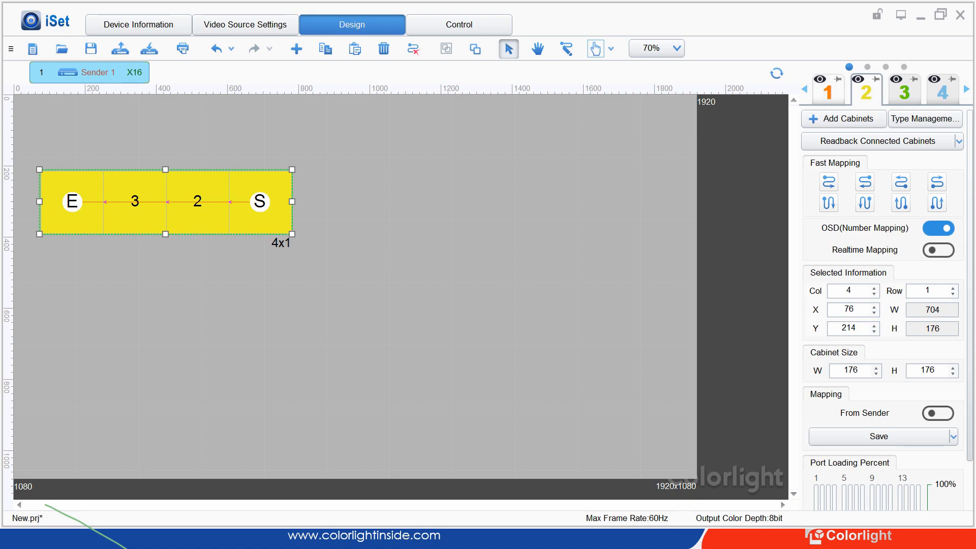
- Add a 4 × 1 row of 176 × 176 cabinets on port 1, running right to left directly above the port 2 row
click(828, 93)
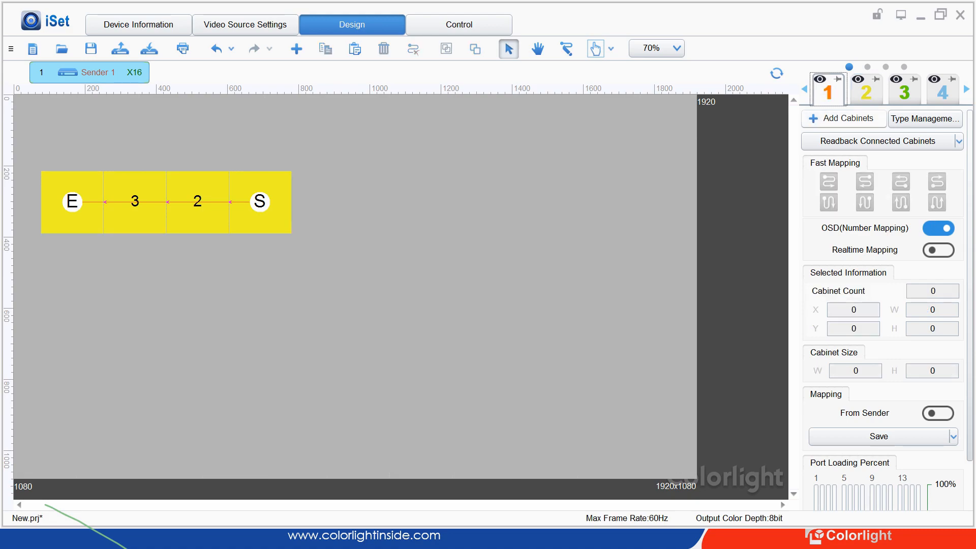
click(845, 118)
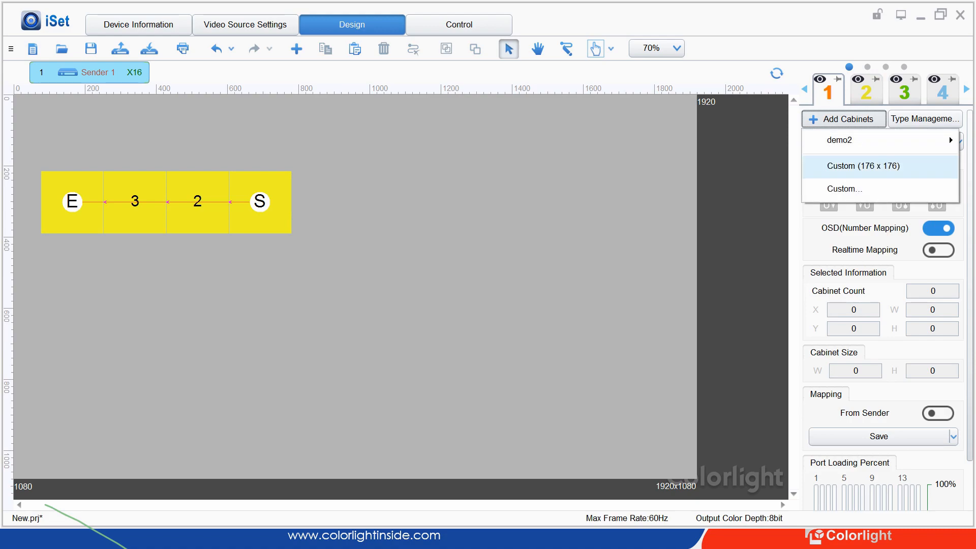
click(863, 166)
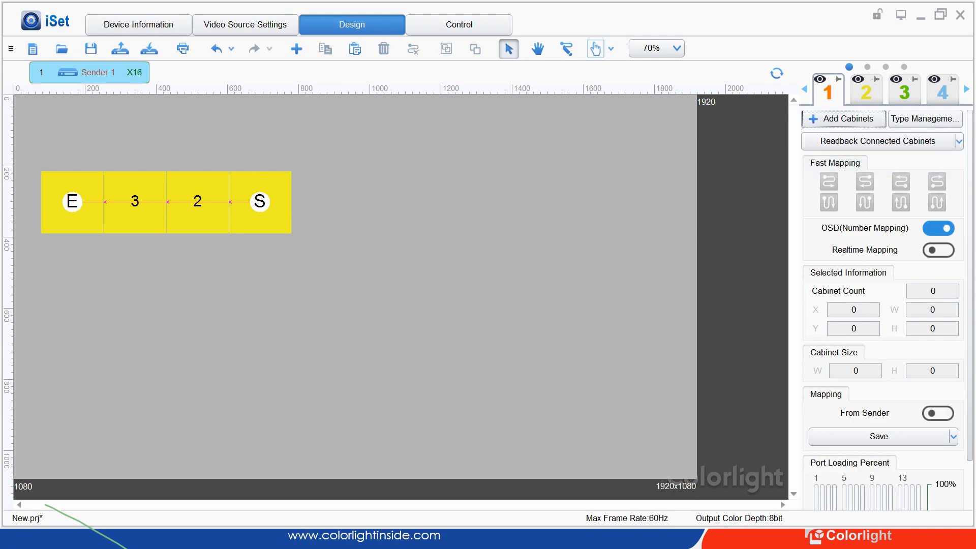
drag(260, 139, 71, 140)
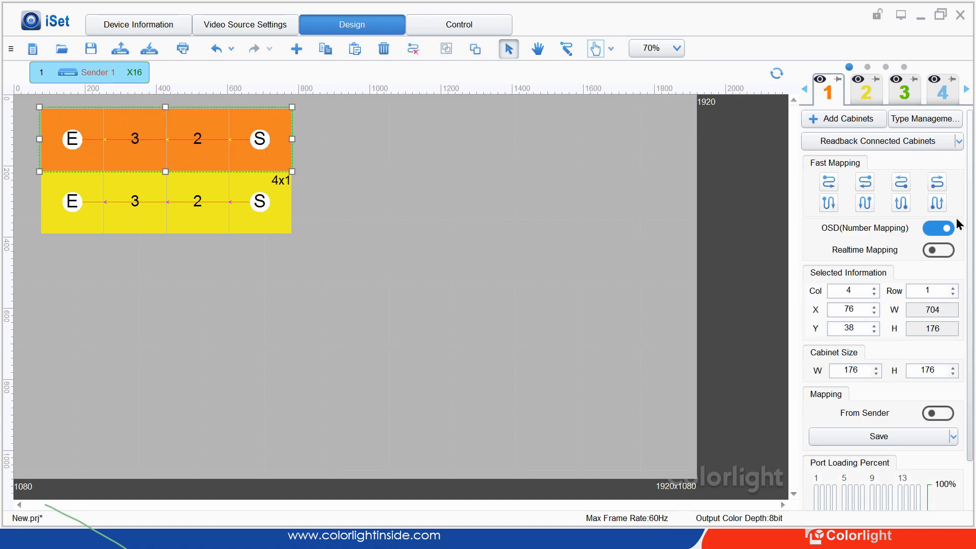
- Move both cabinet rows to the canvas's upper-left corner, with port 1 at Y 0 and port 2 directly beneath
drag(166, 140, 139, 125)
drag(166, 202, 139, 188)
click(968, 273)
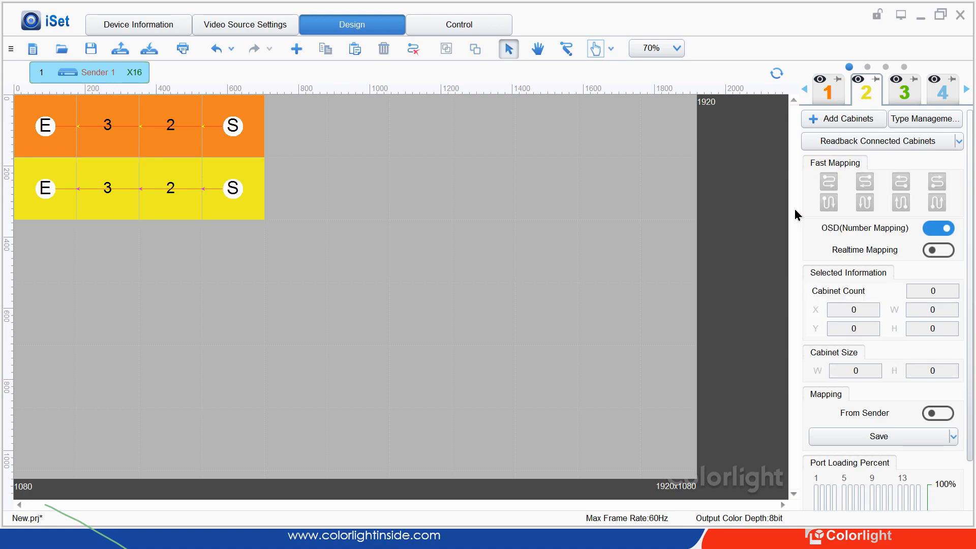
- Swap the two cabinet rows so port 2 sits at Y 0 and port 1 directly below it at Y 176
click(829, 92)
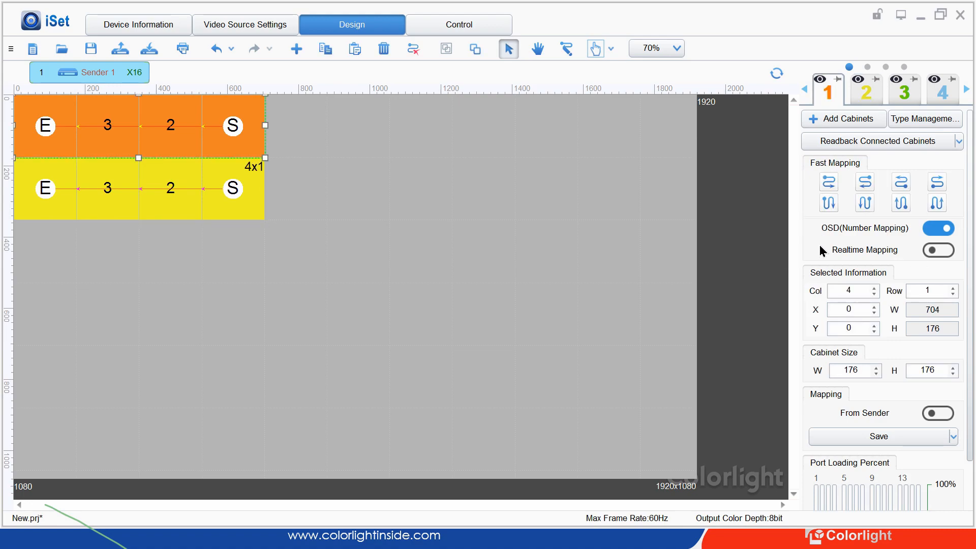
click(224, 196)
click(829, 91)
drag(751, 182, 632, 332)
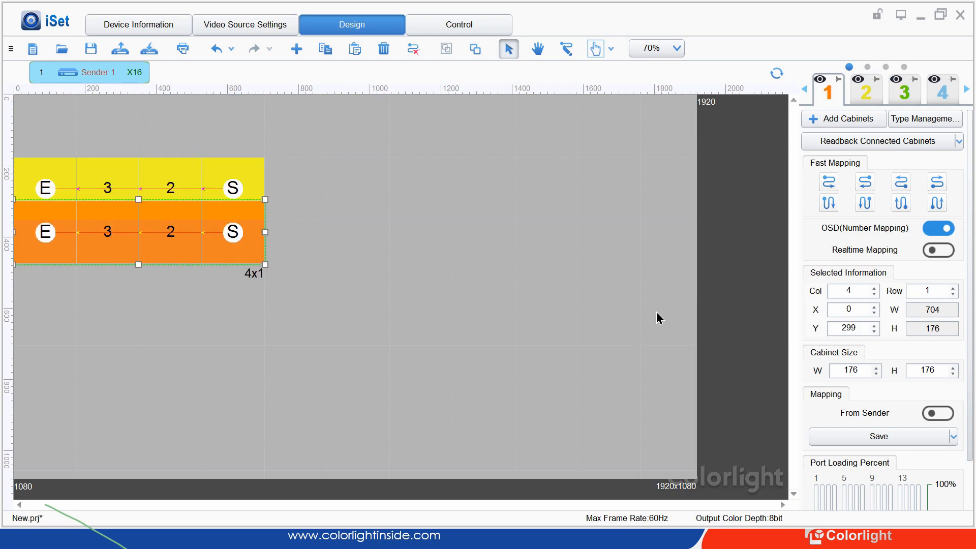
click(730, 261)
drag(736, 265, 707, 171)
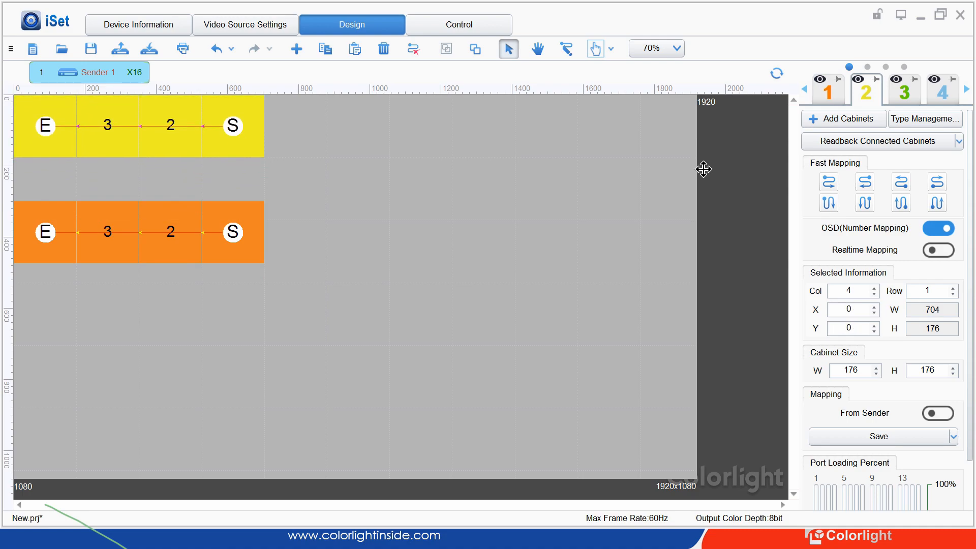
drag(691, 342, 668, 285)
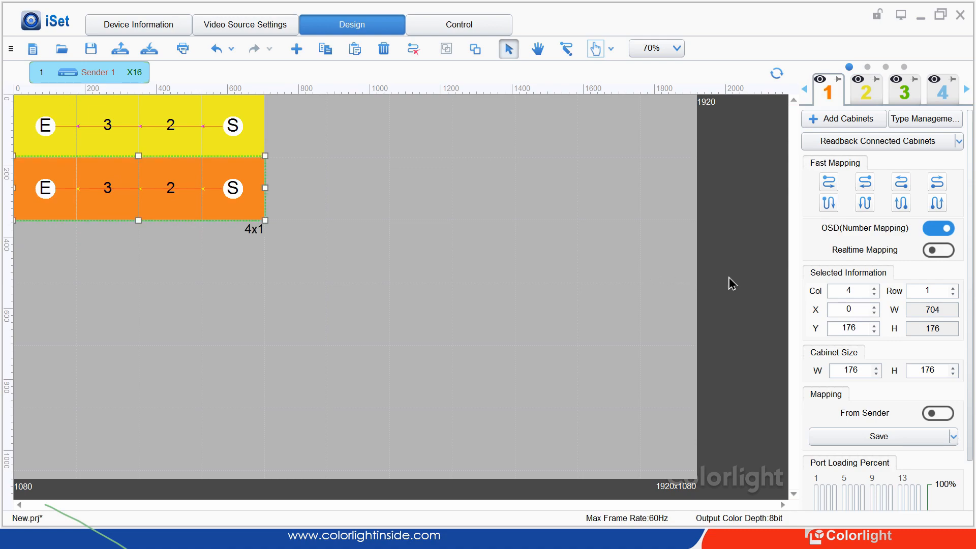
- Apply the left-to-right fast mapping to the port 2 row and to the port 1 row
scroll(689, 207, down, 1)
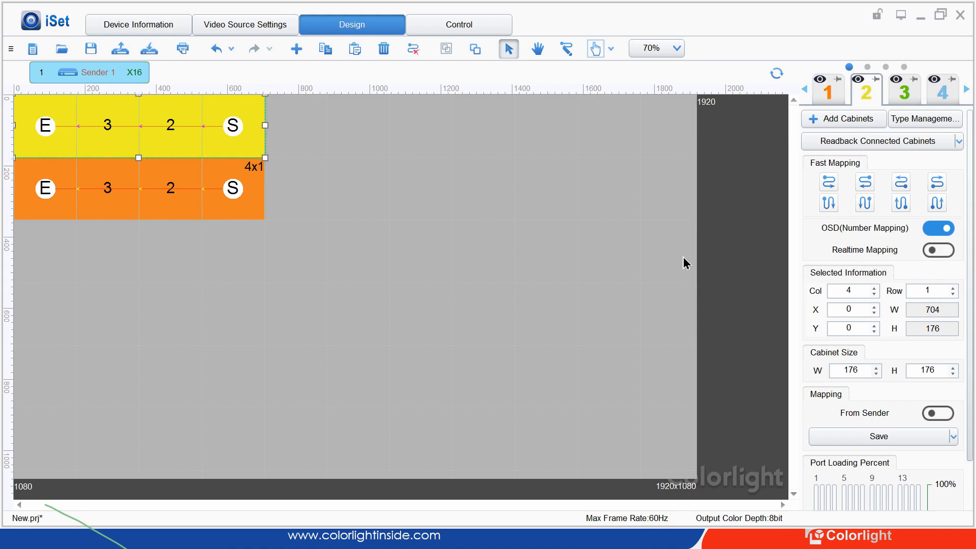
scroll(688, 211, up, 1)
scroll(689, 208, down, 1)
click(828, 182)
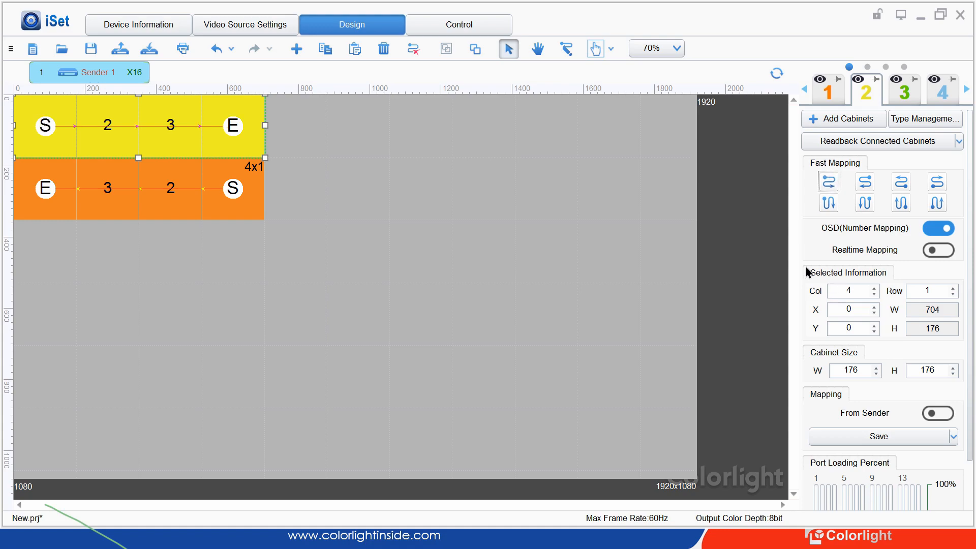
click(828, 92)
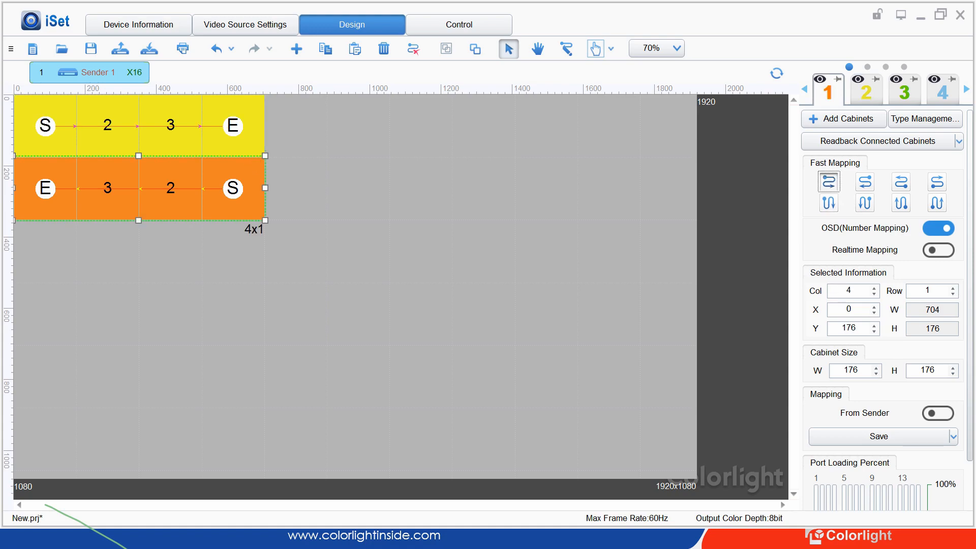
click(828, 182)
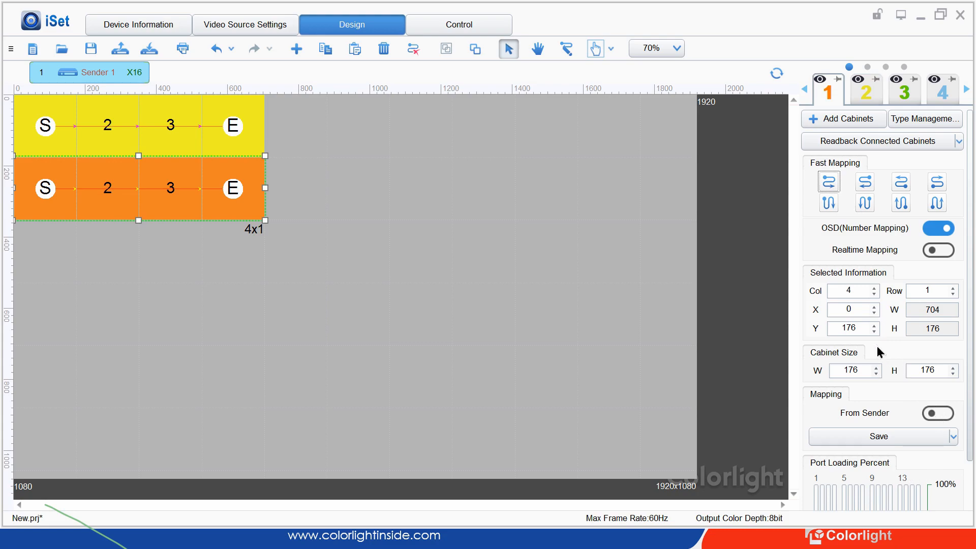
- Clear the cabinet mapping of the port 2 row and of the port 1 row
key(2)
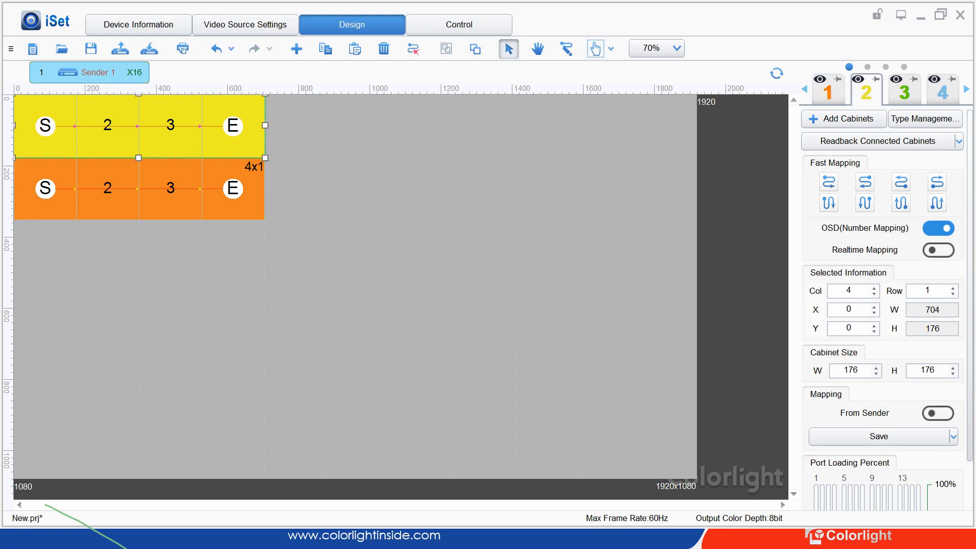
click(413, 48)
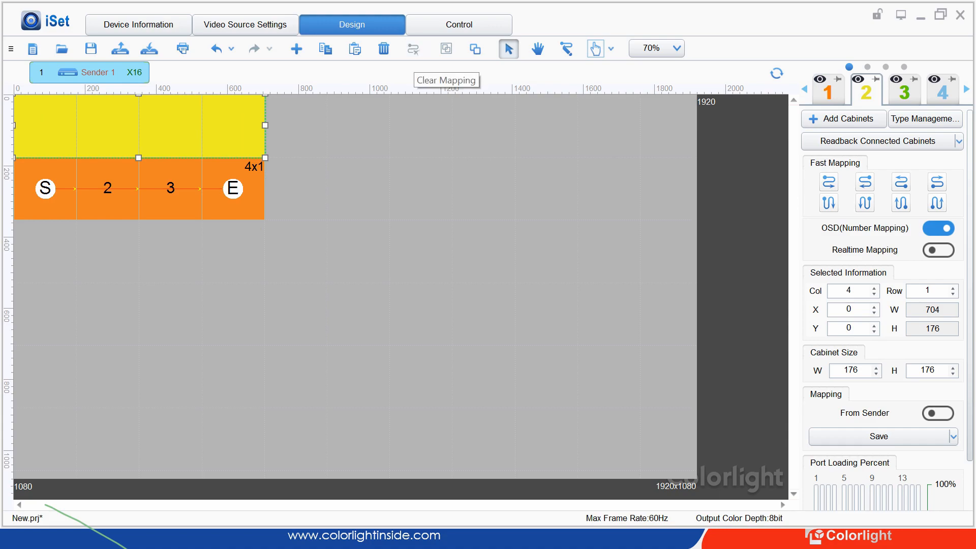
click(828, 92)
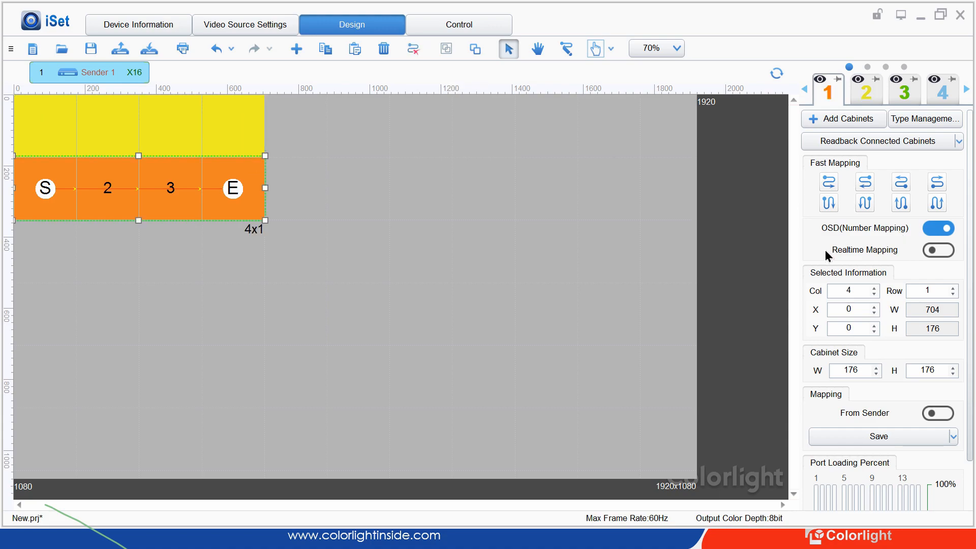
click(413, 48)
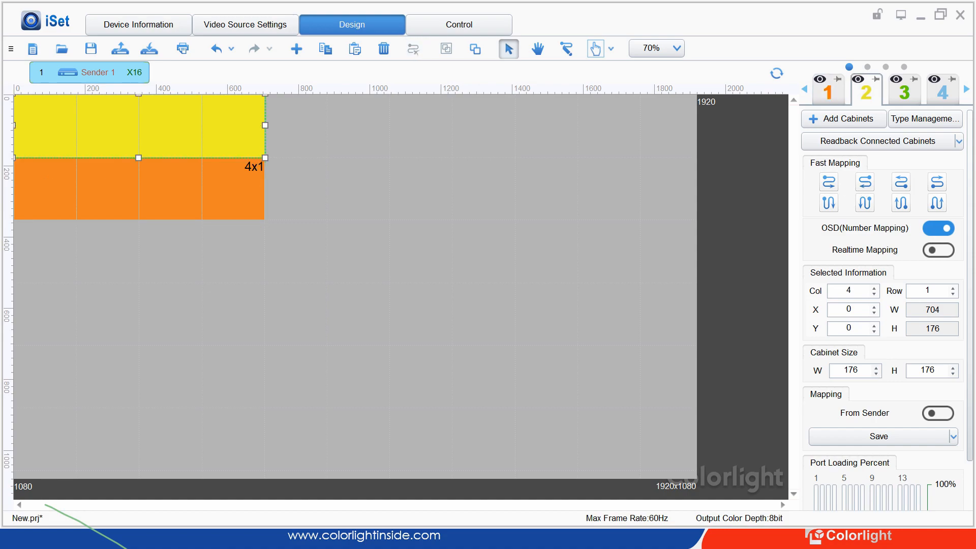
- Map the four cabinets of the port 2 row and of the port 1 row manually from left to right
click(566, 49)
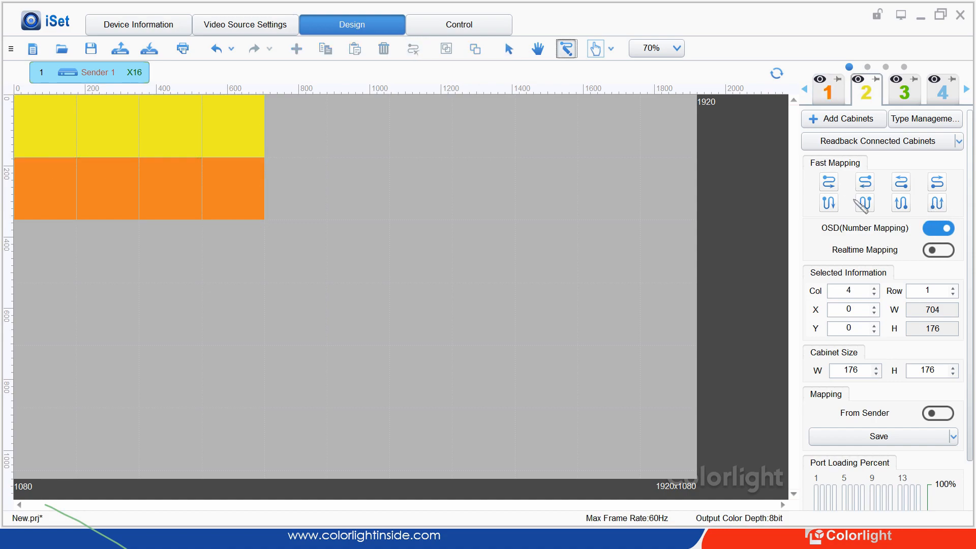
key(Right)
key(Right)
key(Right)
key(Right)
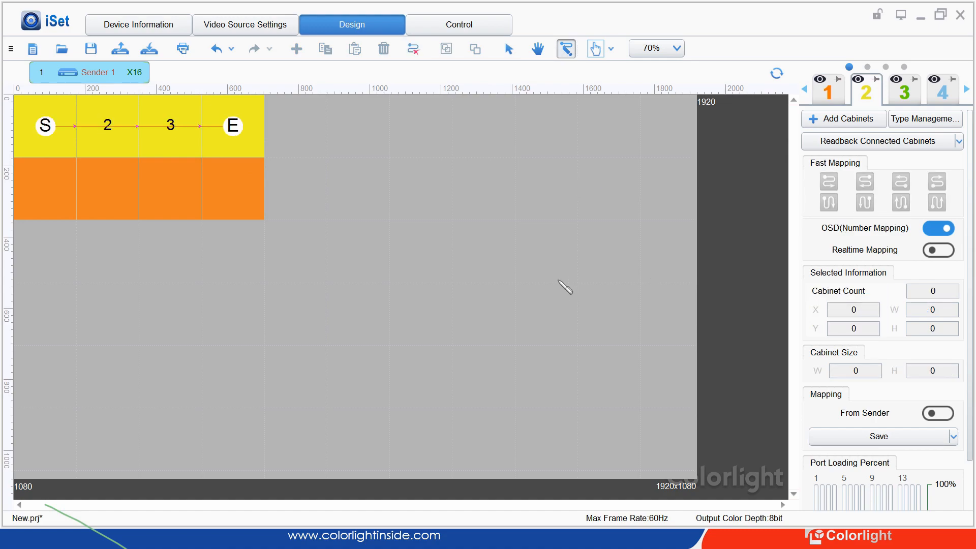
drag(45, 188, 233, 189)
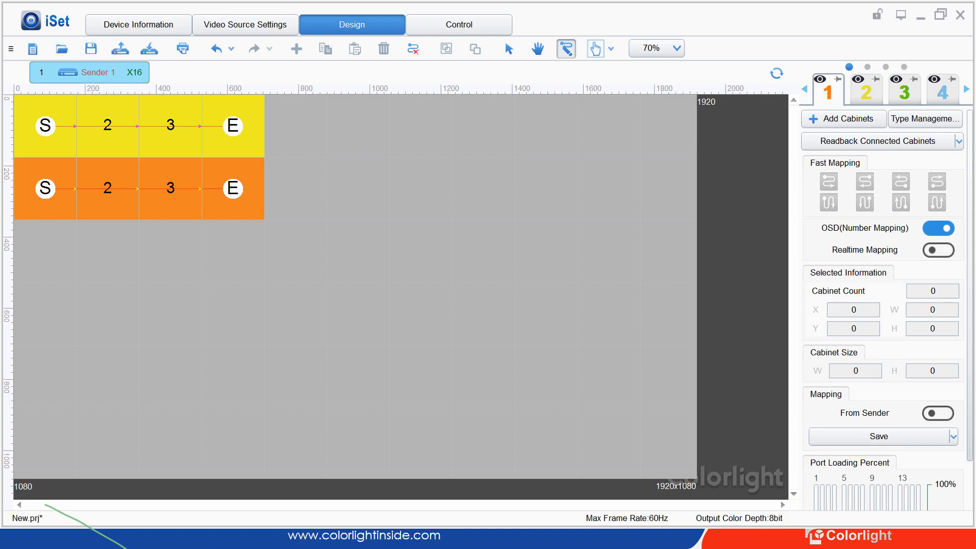
click(508, 48)
- Try to import the cabinet type file 2020-4-15-035055.rcvbp into the demo type group and check the existing Demo3.91 type's file path
click(924, 119)
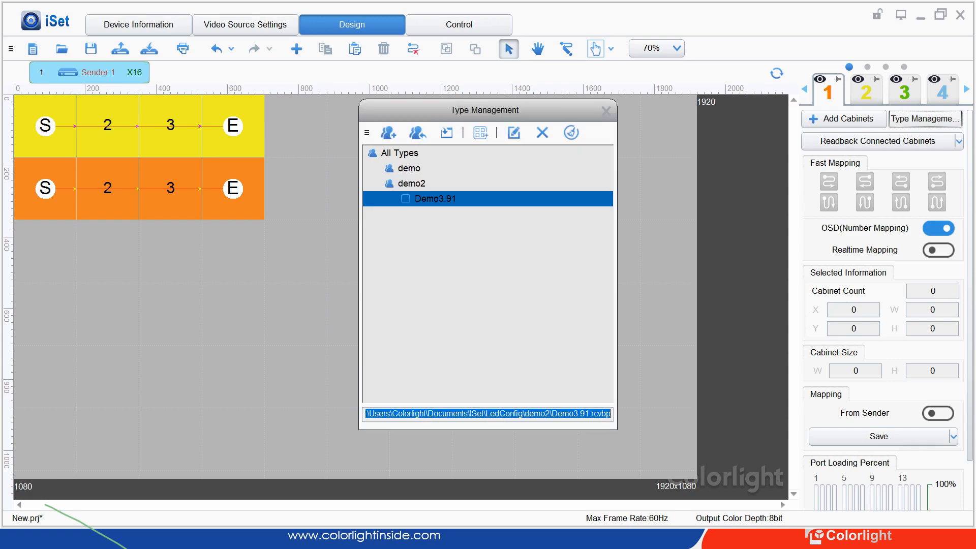
click(412, 184)
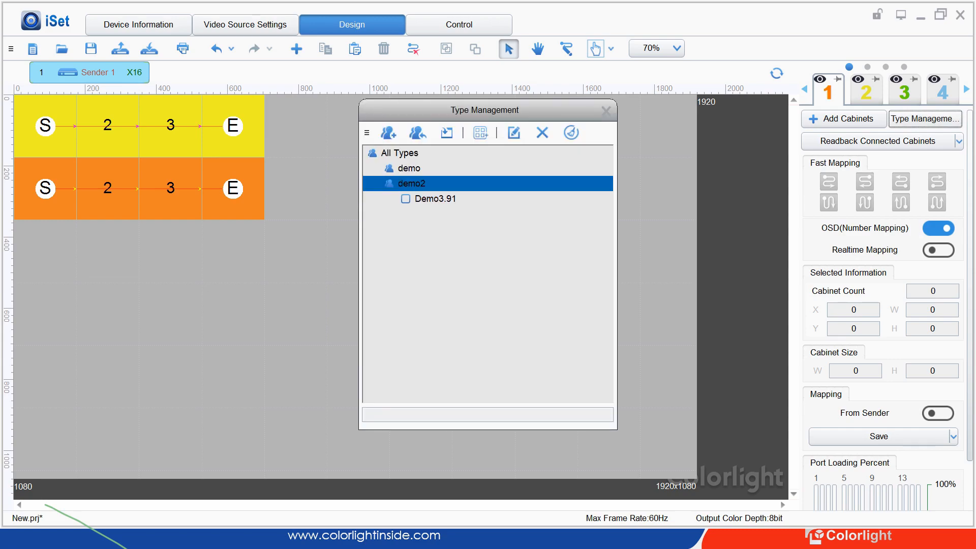
click(399, 152)
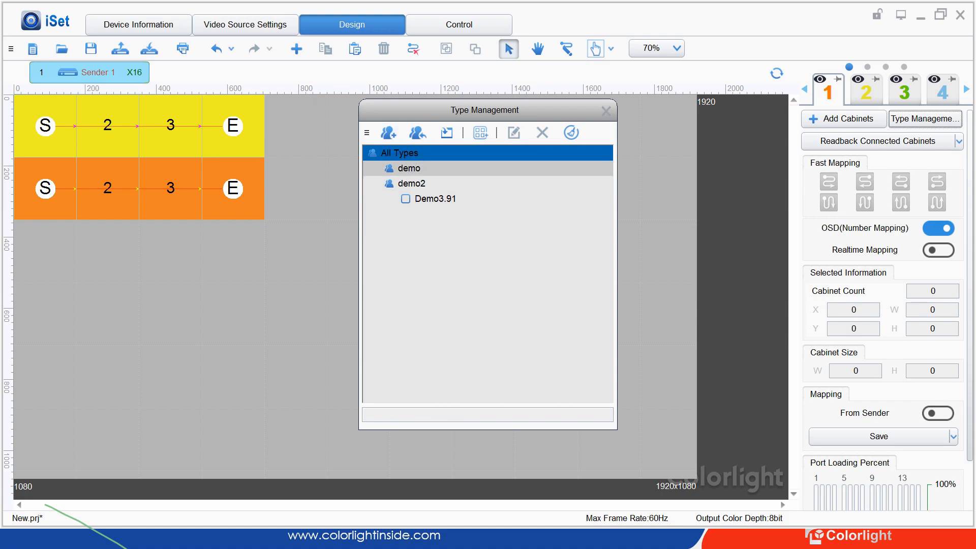
click(408, 169)
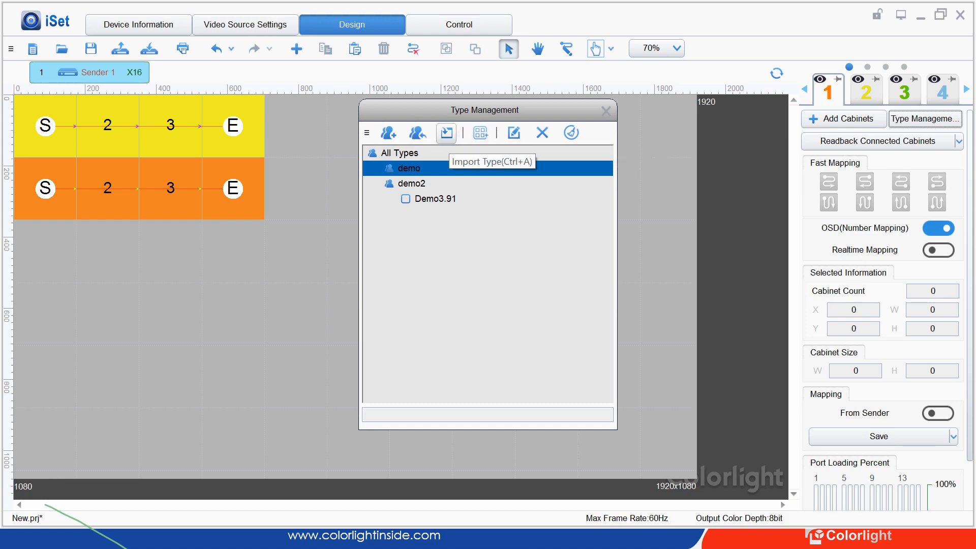
click(446, 133)
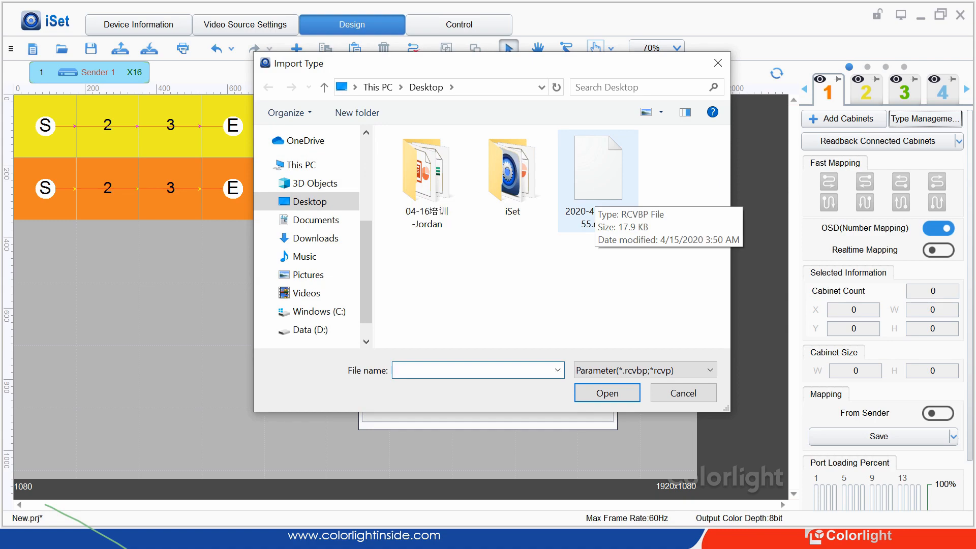
click(595, 193)
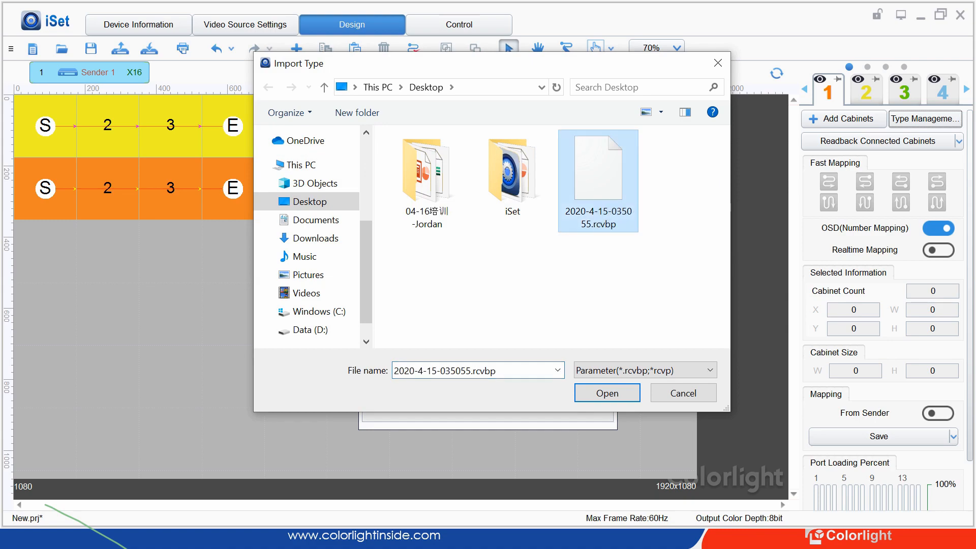
click(607, 393)
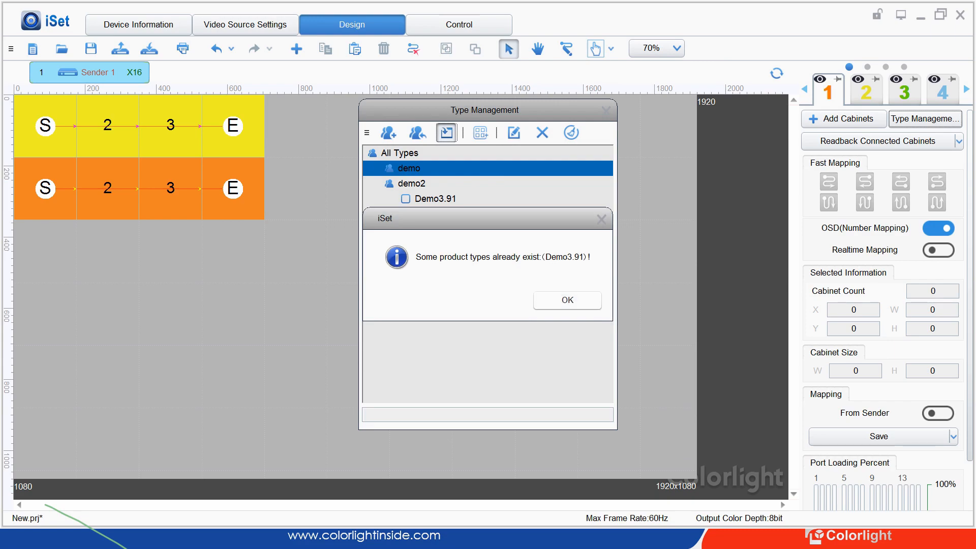
click(567, 301)
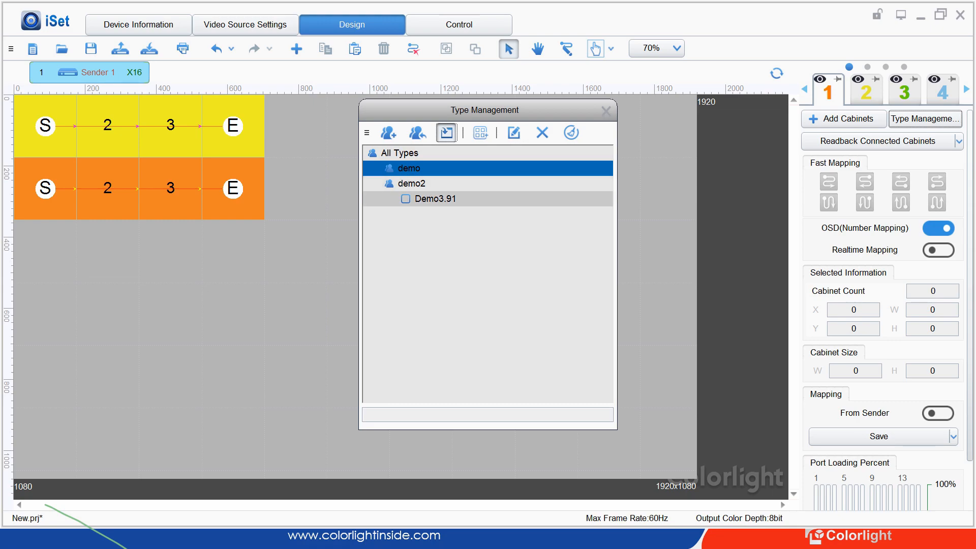
click(436, 199)
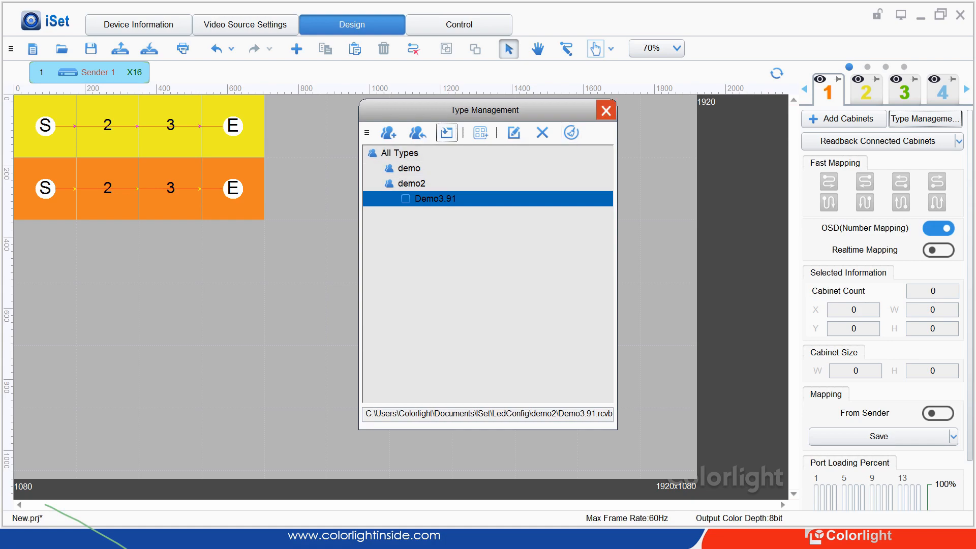
click(606, 110)
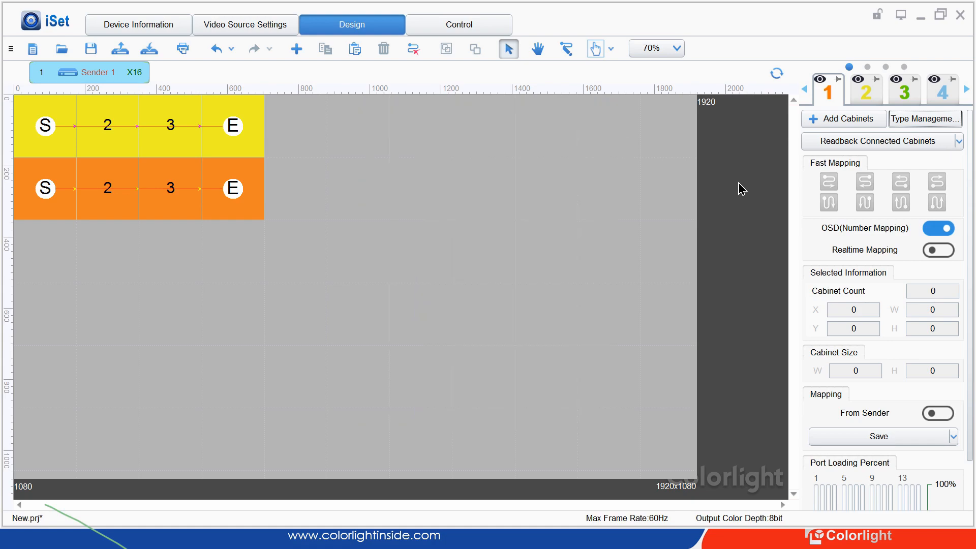
- Add a mapped block of Demo3.91 cabinets, 5 columns by 2 rows, to port 2 below the existing rows, at about X 421, Y 352
click(866, 93)
click(844, 119)
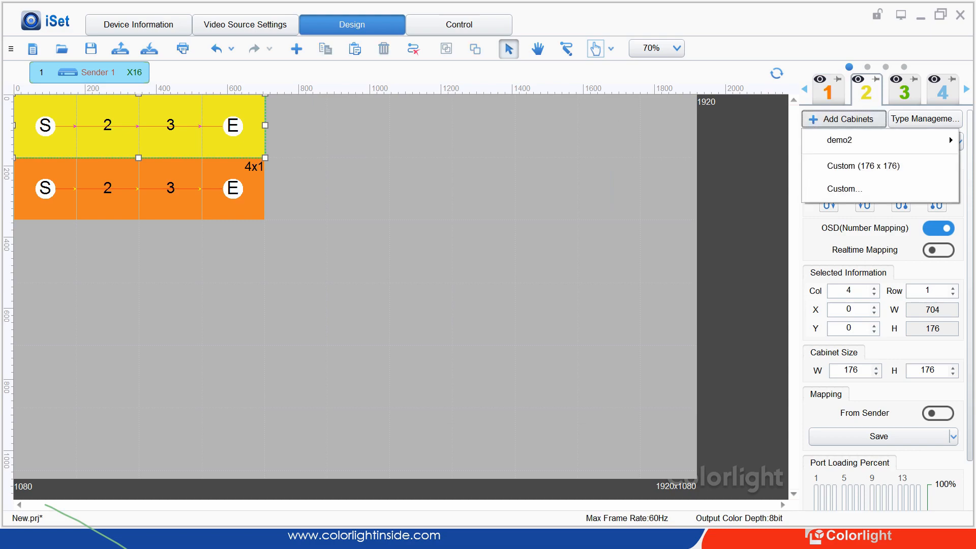
mouse_move(843, 141)
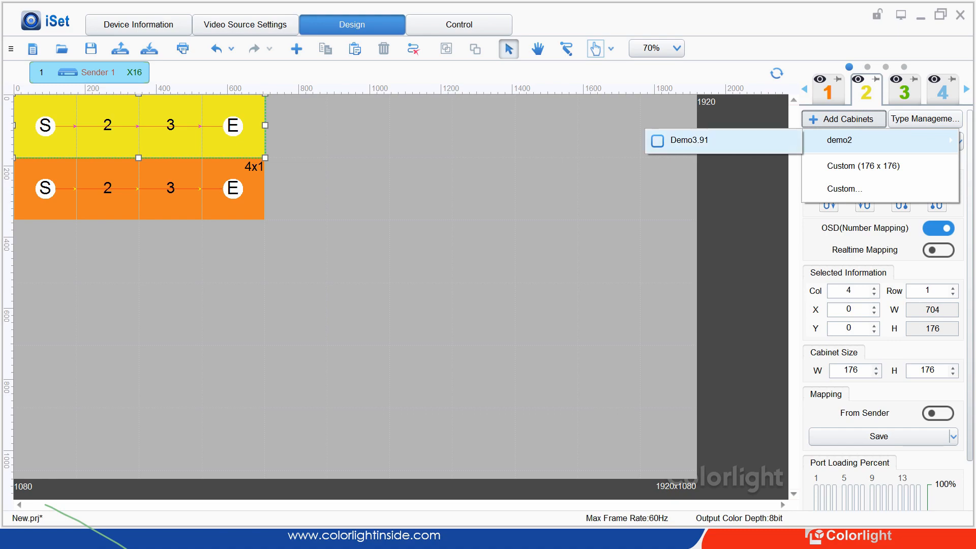
click(690, 141)
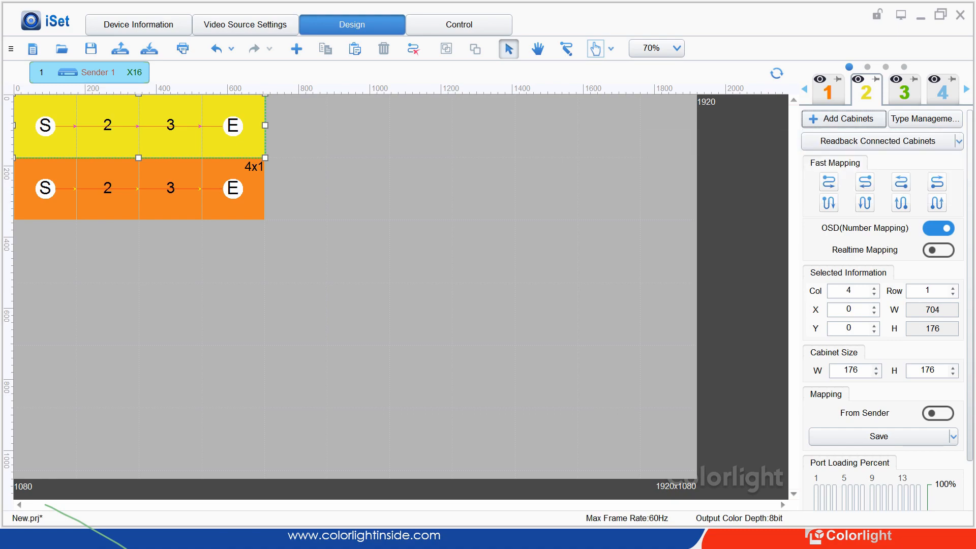
drag(355, 311, 361, 317)
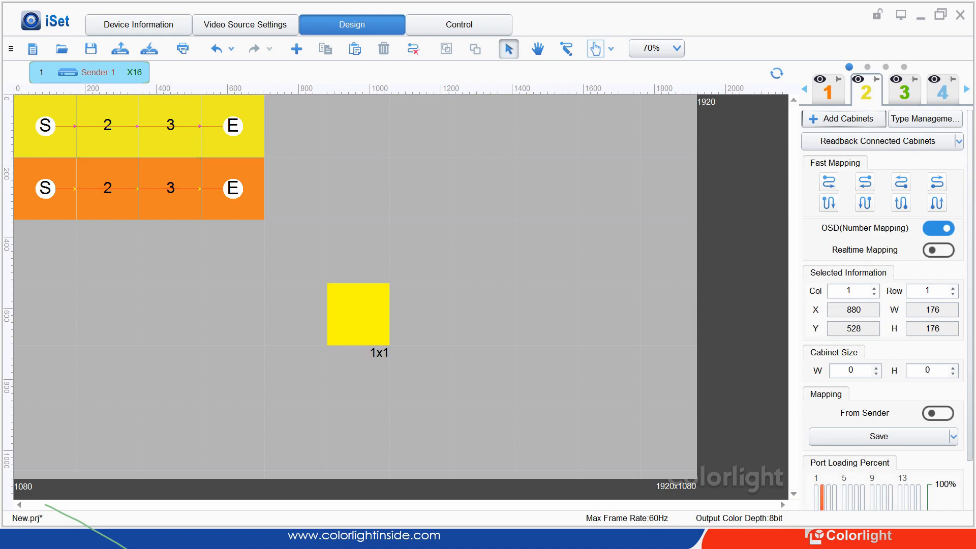
drag(358, 314, 108, 376)
click(478, 238)
drag(241, 335, 329, 273)
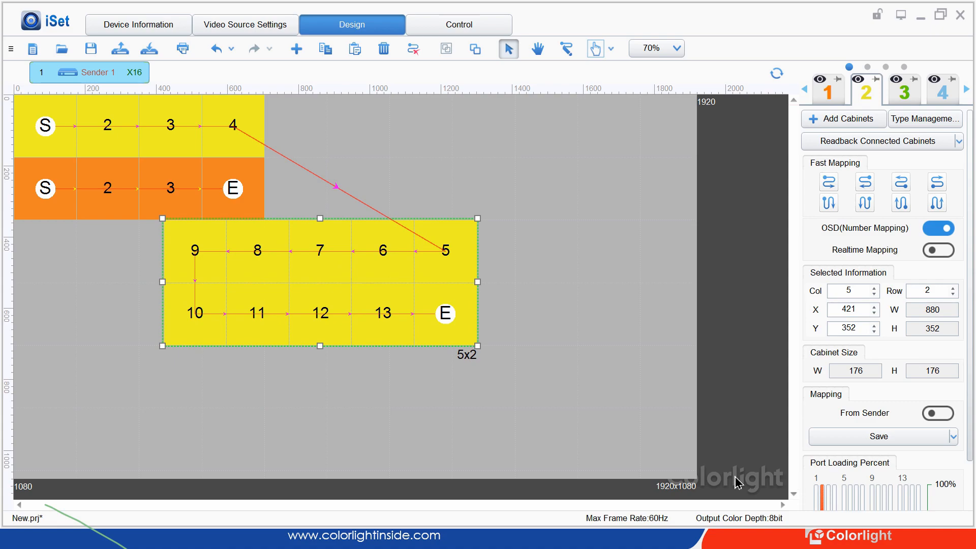
- Try to save the cabinet parameter configurations for the whole of Sender 1
right_click(345, 155)
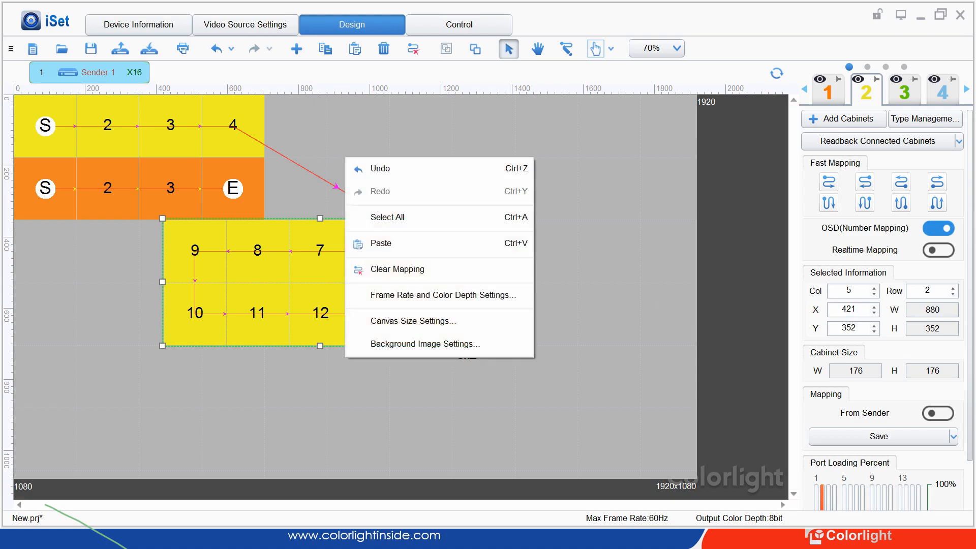
right_click(273, 281)
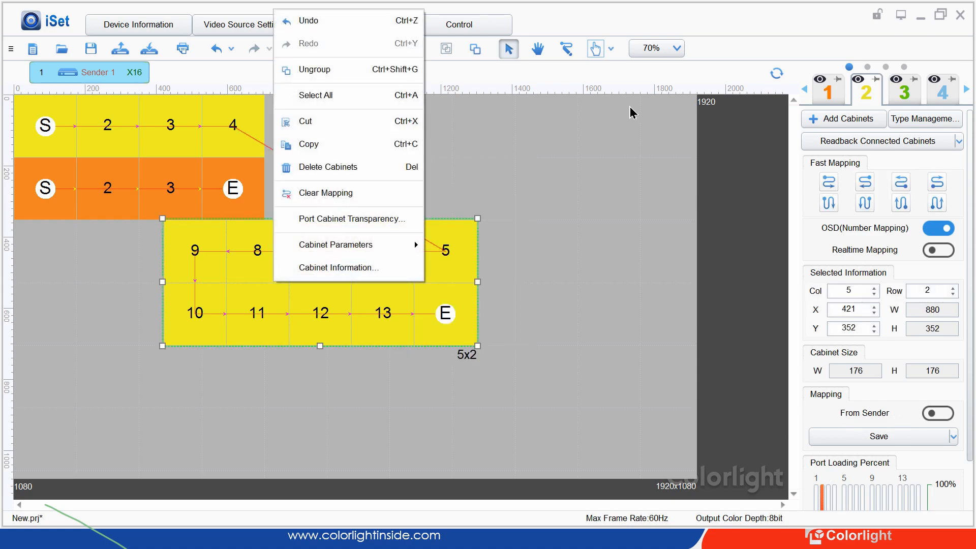
right_click(95, 71)
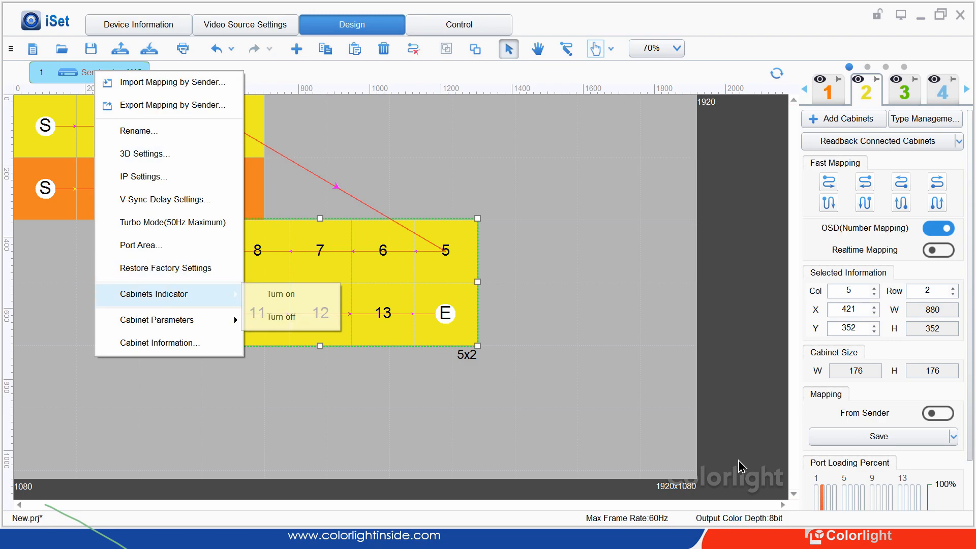
mouse_move(168, 320)
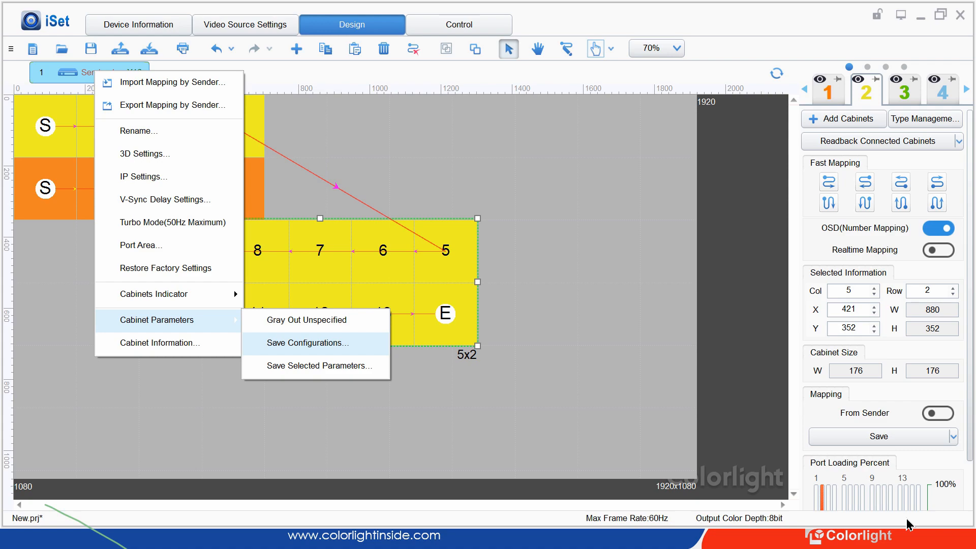
click(316, 344)
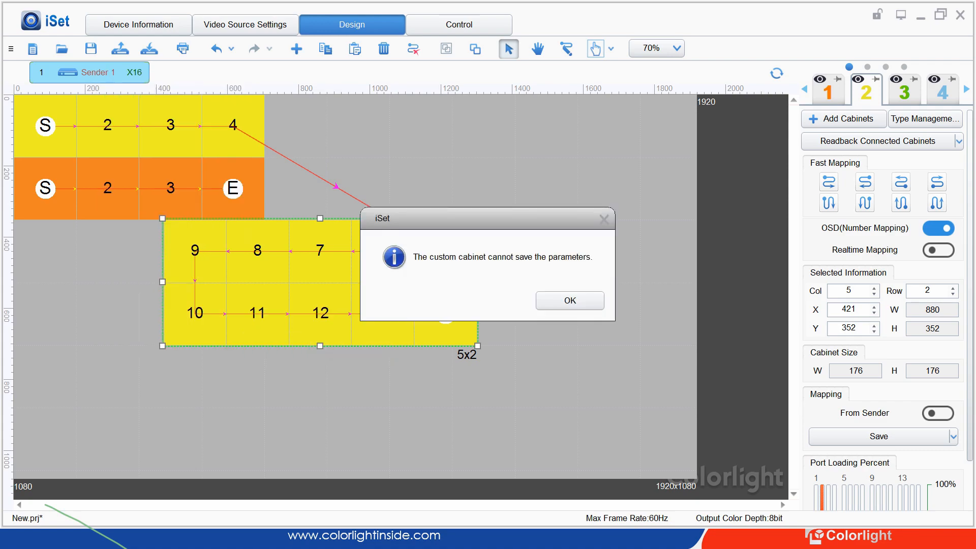
click(570, 300)
- Save the Demo3.91 type's cabinet parameters to the selected 5x2 cabinet block
right_click(440, 303)
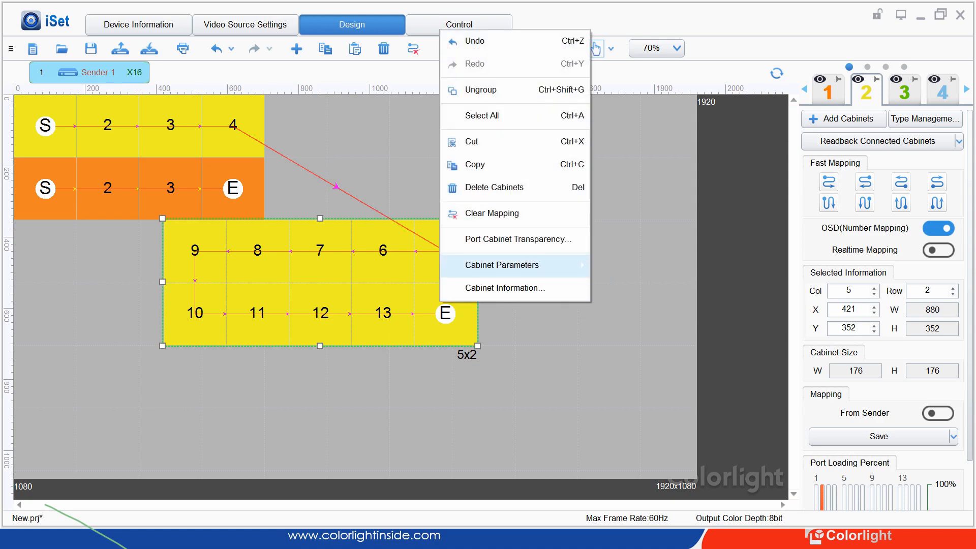
mouse_move(503, 264)
click(654, 334)
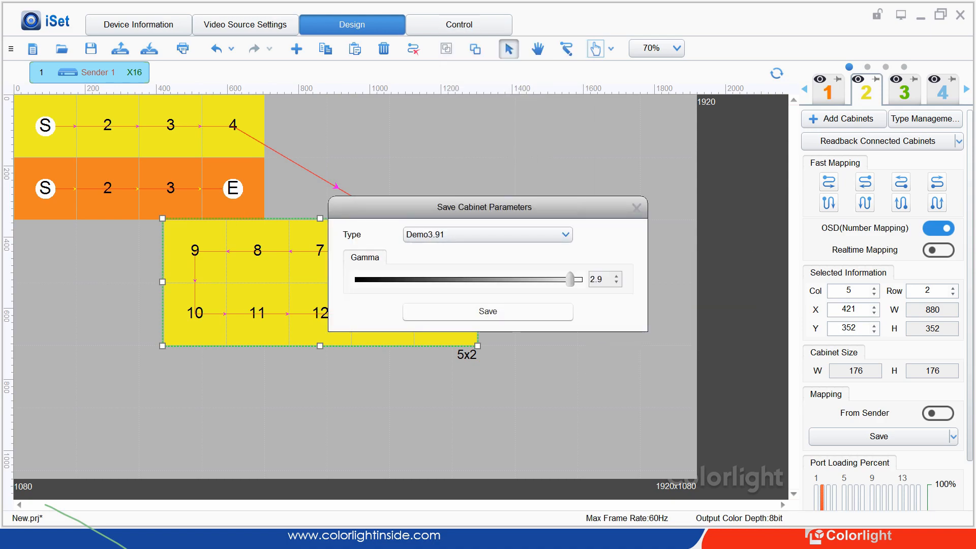
click(488, 235)
click(487, 253)
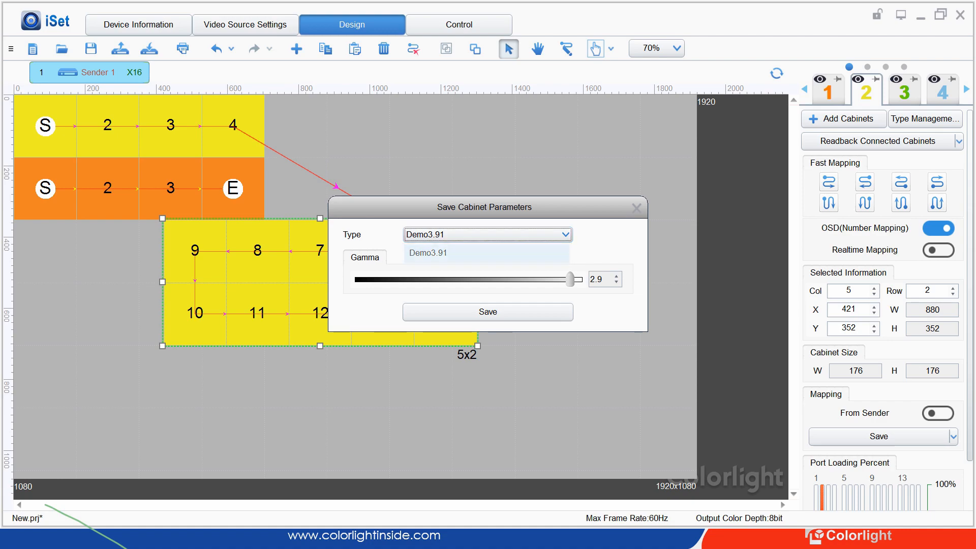
click(487, 312)
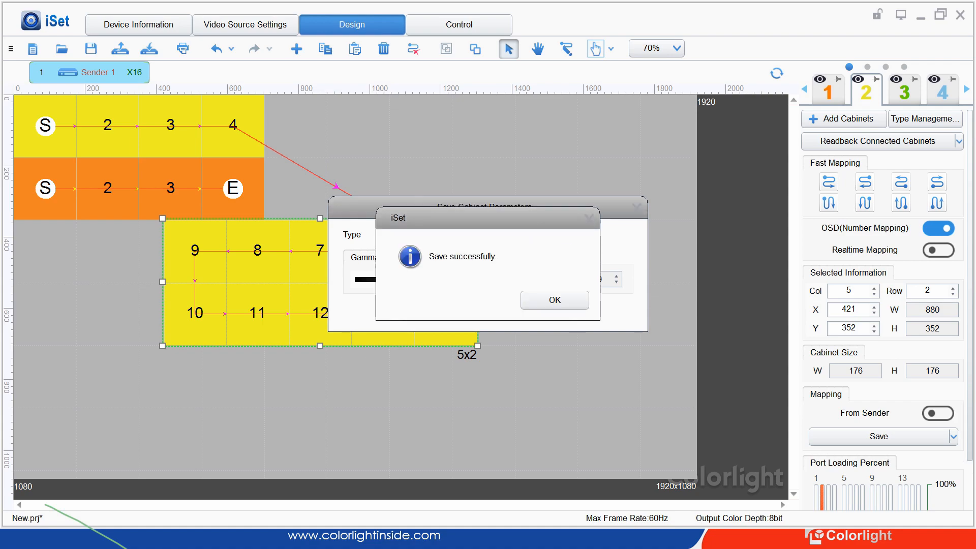
click(555, 300)
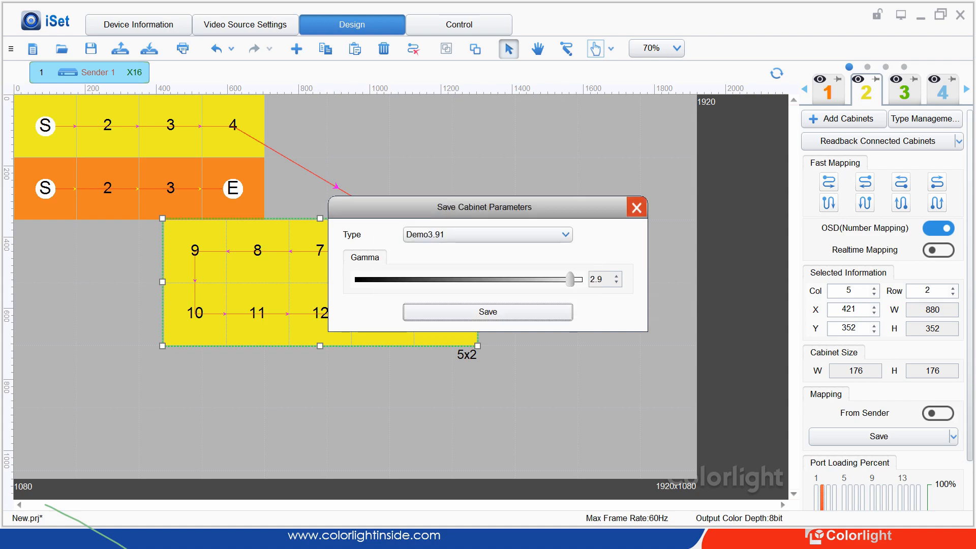
click(637, 208)
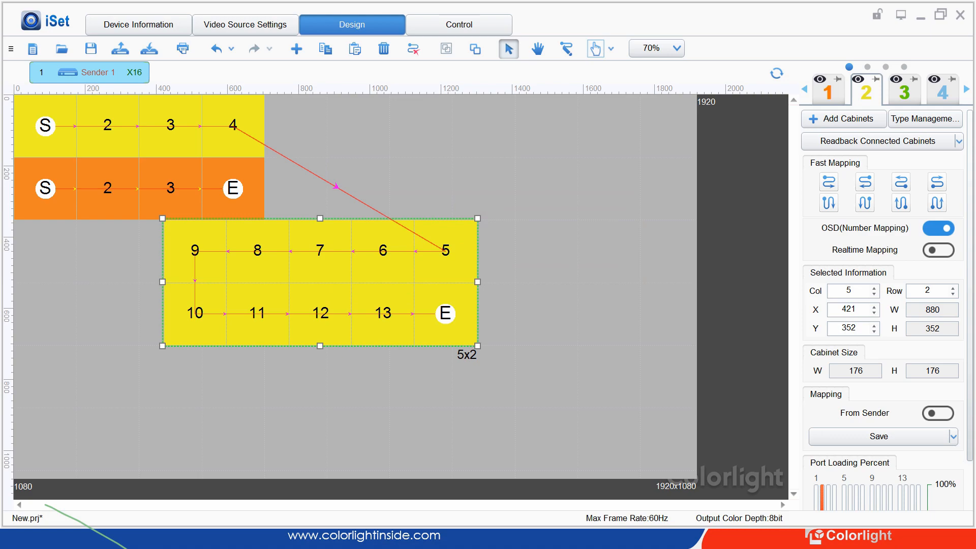
- Check the port loading percentages and delete the 5x2 cabinet block from port 2
scroll(885, 305, down, 1)
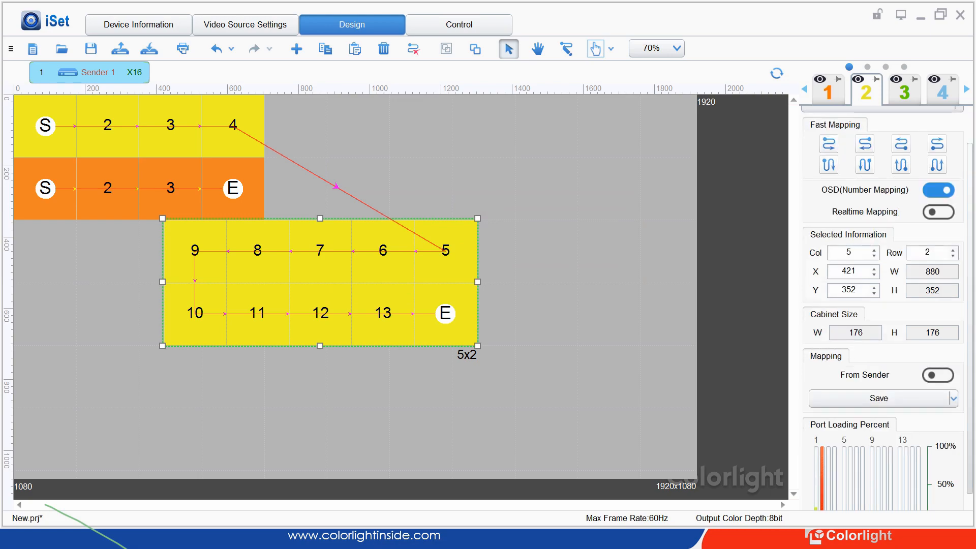
scroll(884, 305, down, 1)
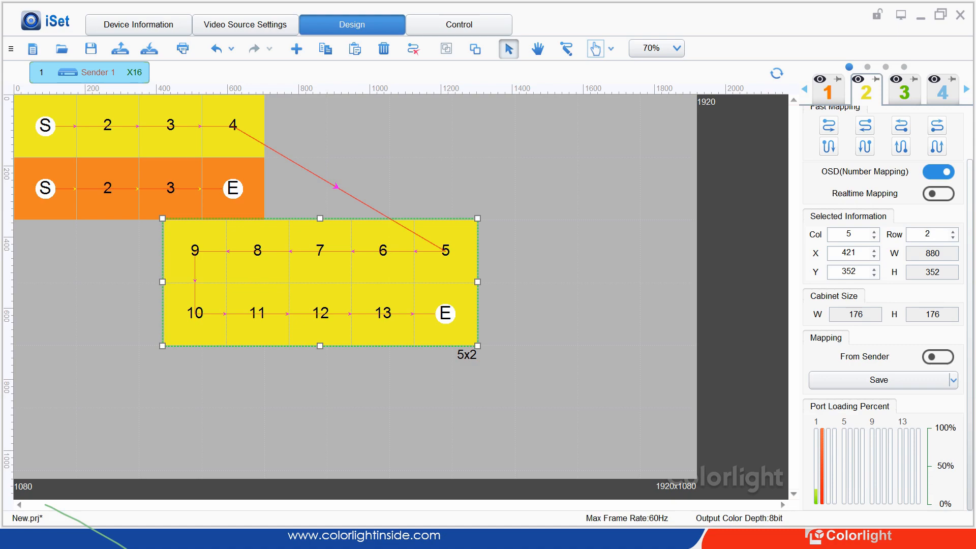
drag(320, 282, 358, 259)
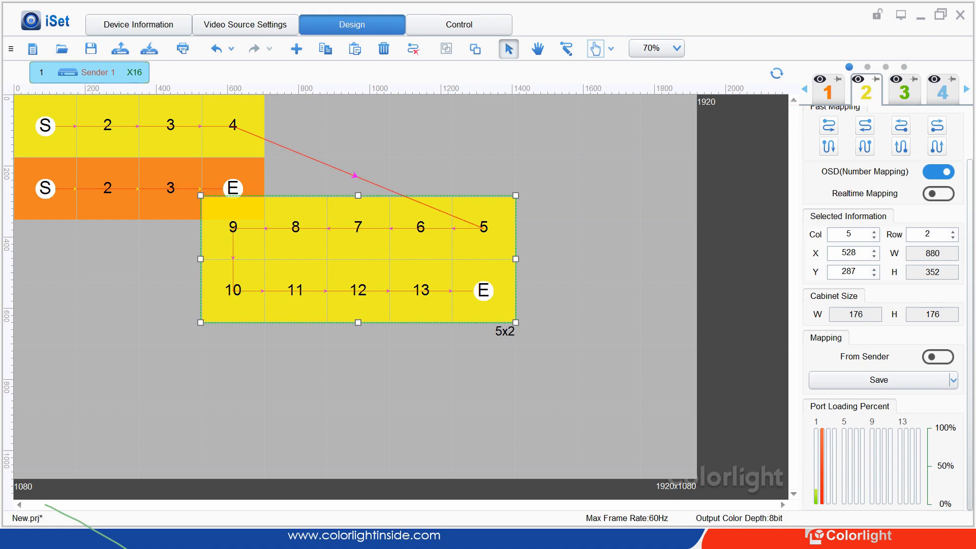
key(Delete)
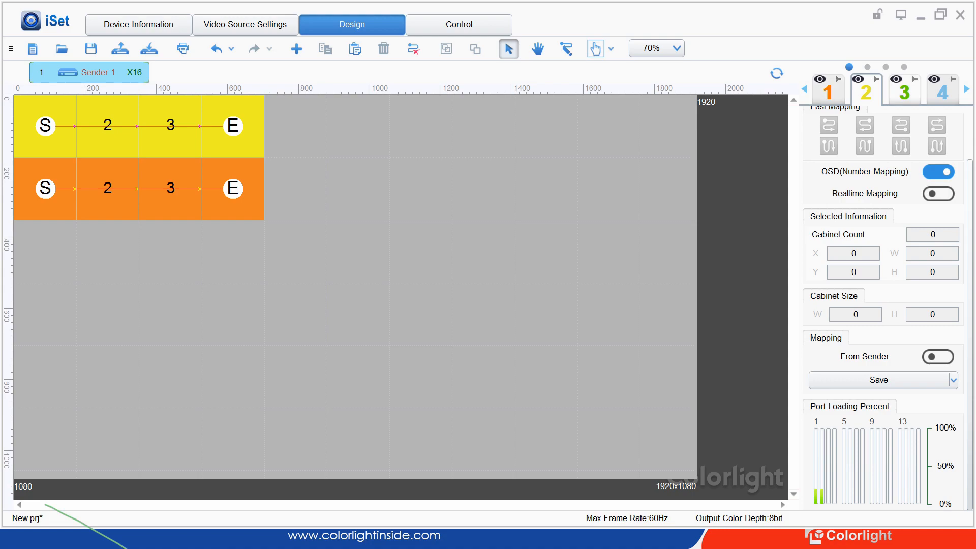
- Make port 3 the backup of port 1, and cancel that backup again
click(905, 92)
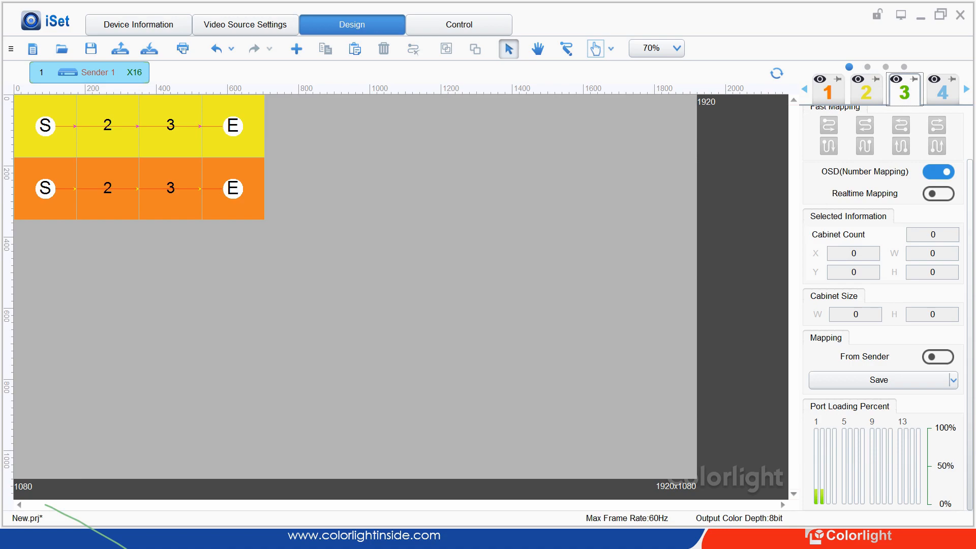
right_click(904, 93)
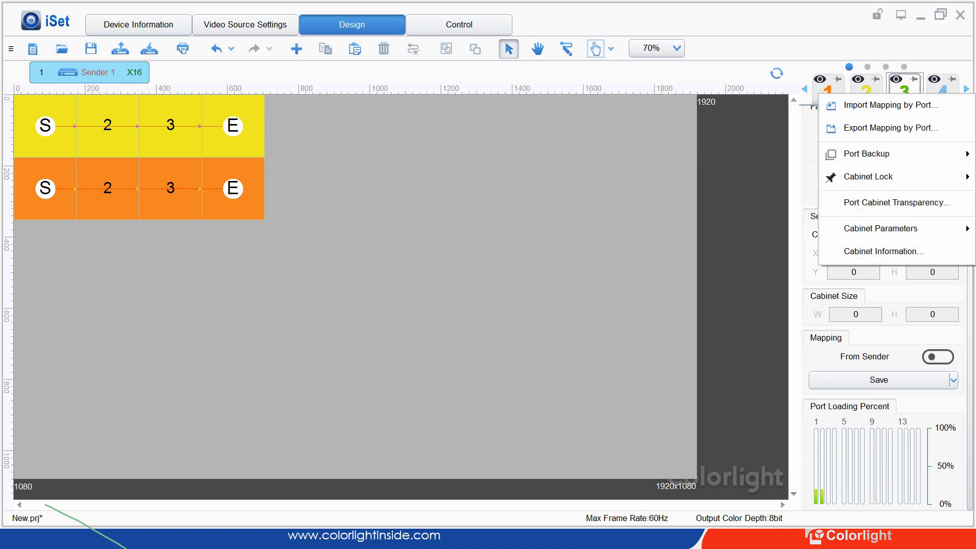
mouse_move(866, 153)
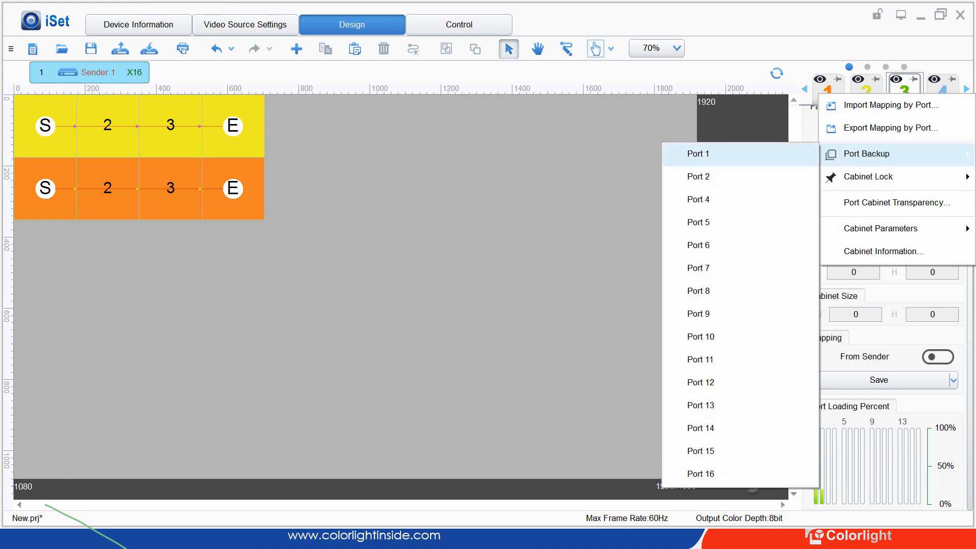
click(698, 154)
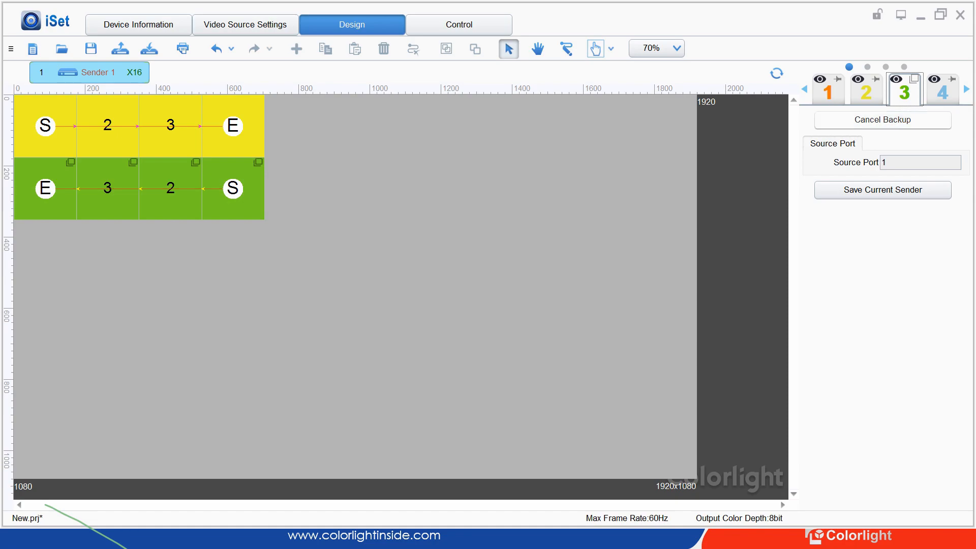
click(883, 120)
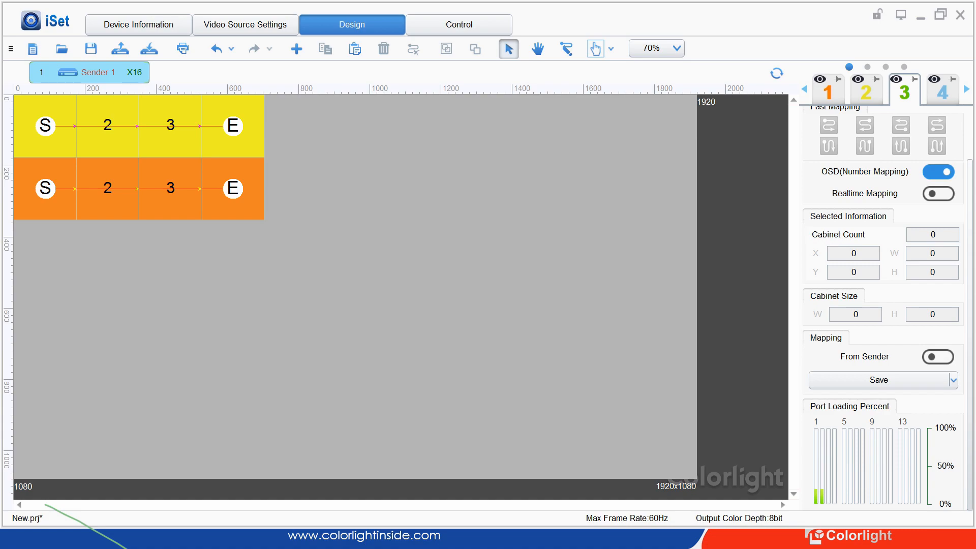
- Locate cabinets one at a time, moving from port 1's last cabinet to the previous one and up into port 2's row
click(595, 48)
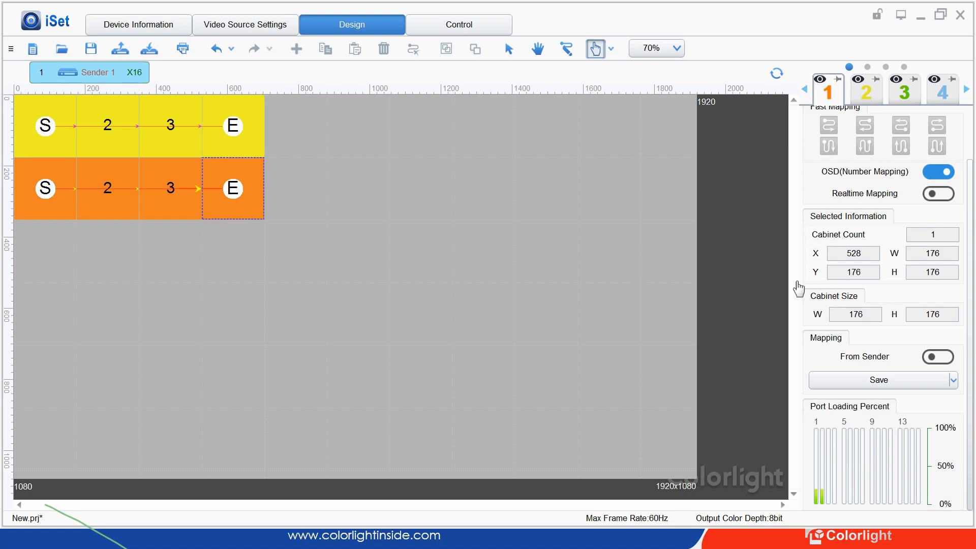
key(Left)
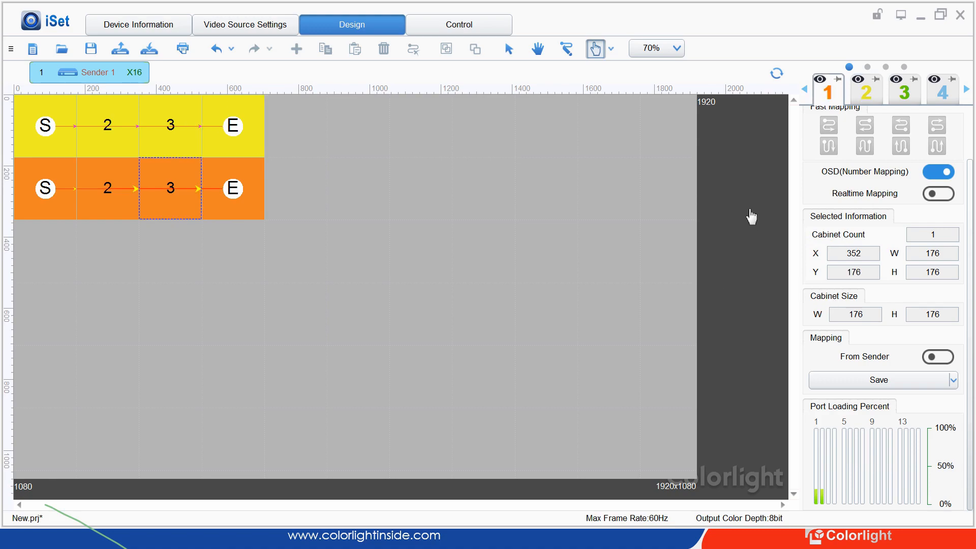
key(Up)
key(Escape)
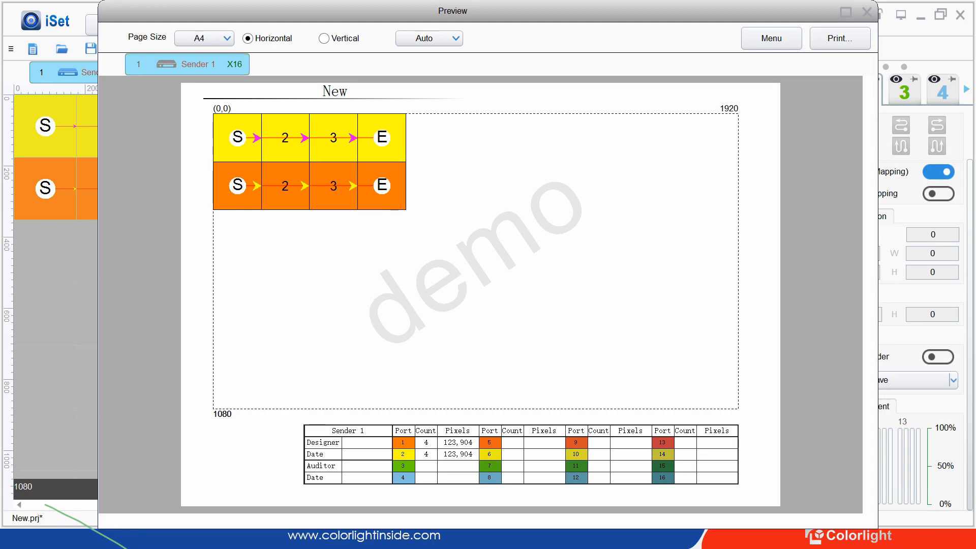
- Change the watermark text in the layout's print preview to 00000 and close the preview
click(772, 39)
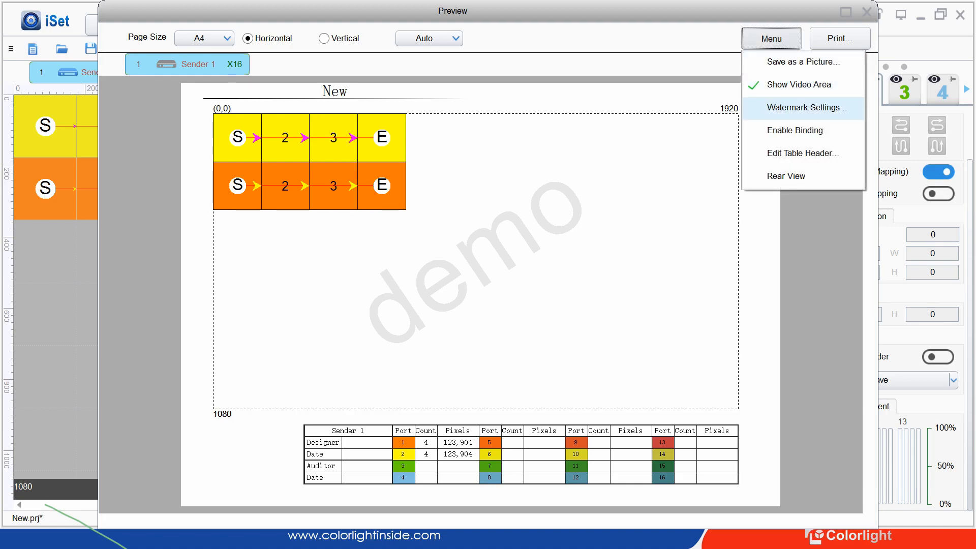
click(807, 107)
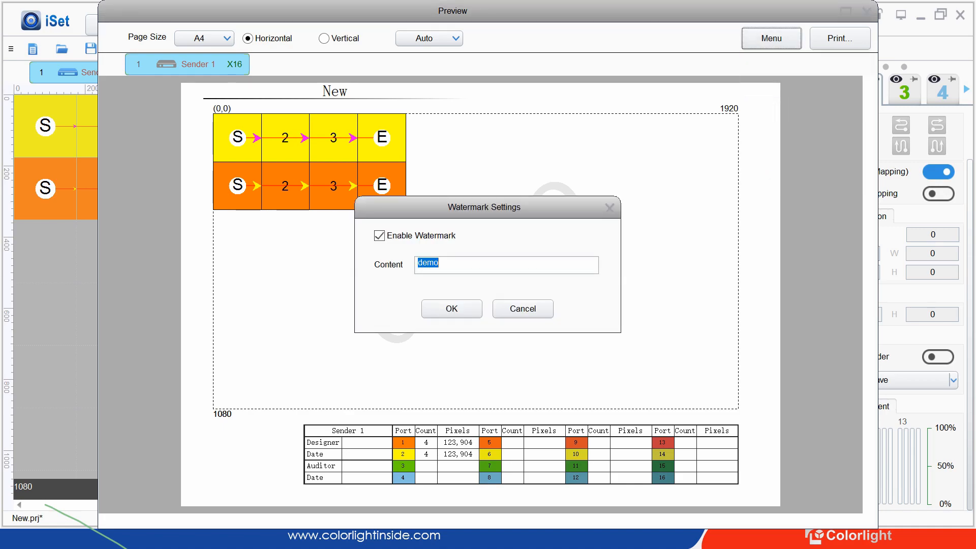
text(00000)
key(Return)
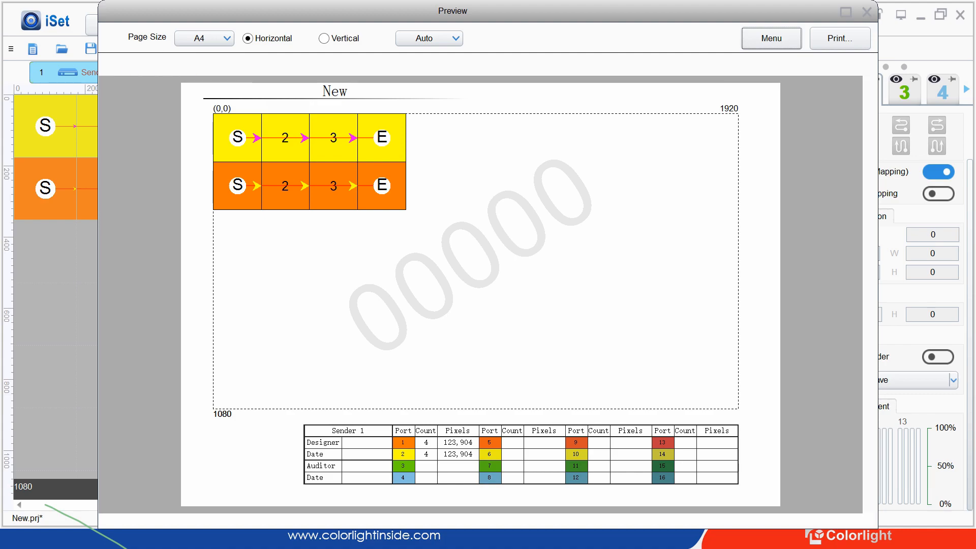
click(867, 11)
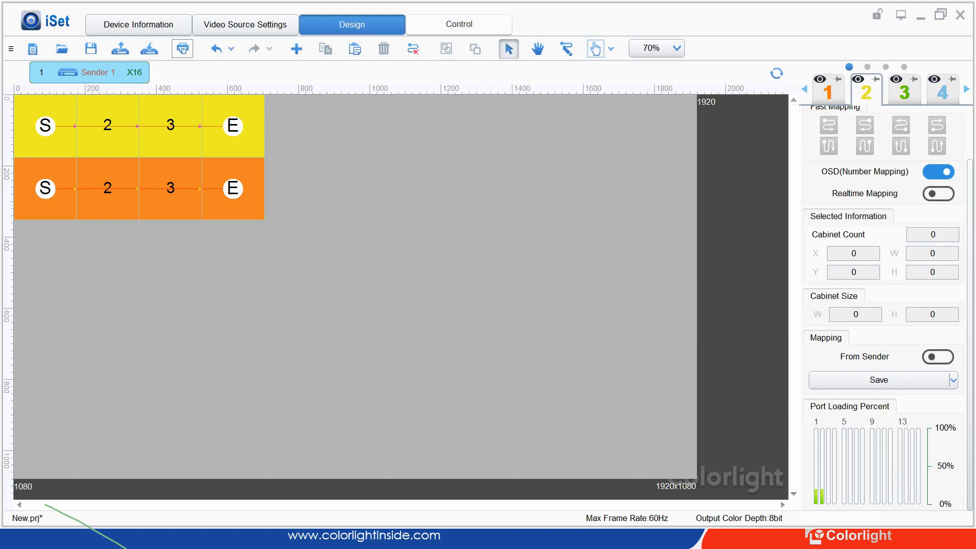
- Set Sender 1's screen brightness to 47% and its color temperature to 6300
click(459, 24)
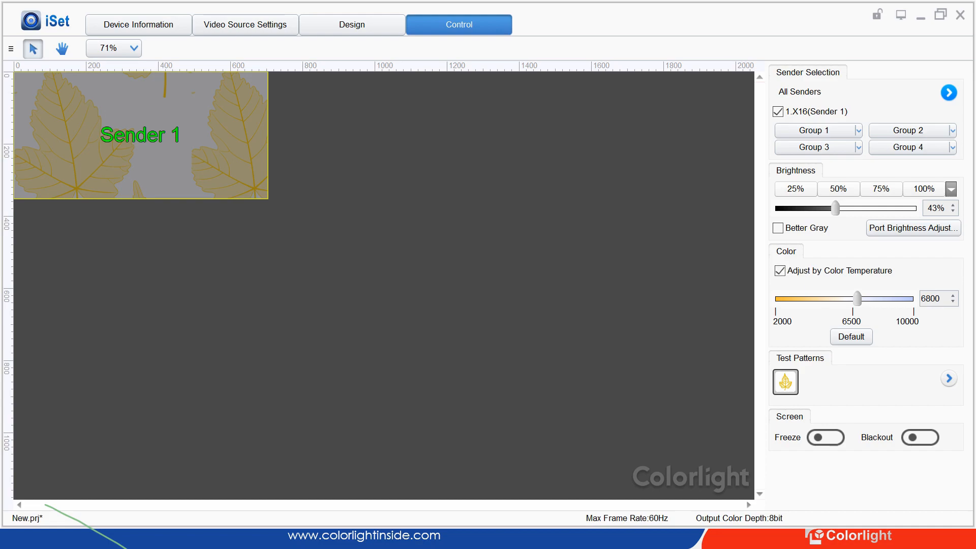
mouse_move(835, 208)
mouse_down()
mouse_move(819, 207)
mouse_move(851, 208)
mouse_move(842, 208)
mouse_up()
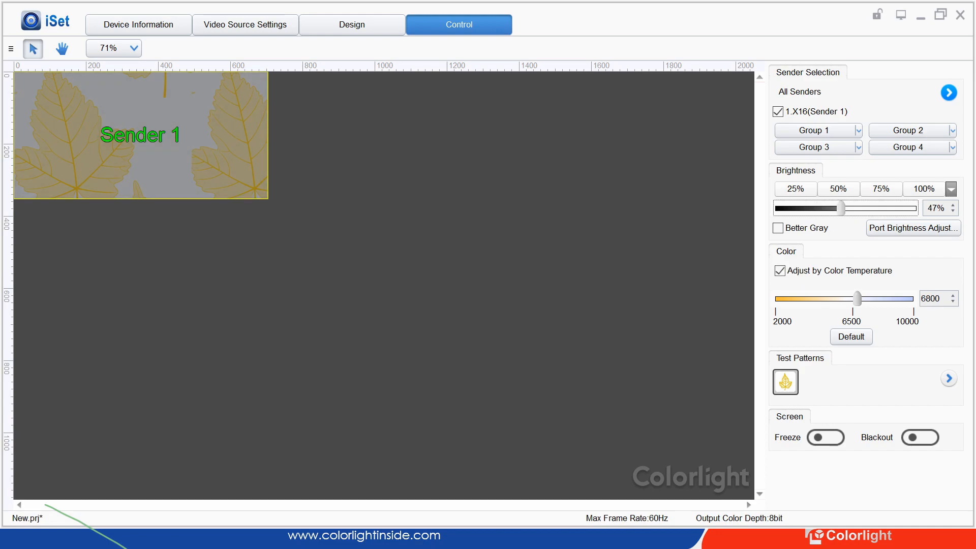
mouse_move(858, 299)
mouse_down()
mouse_move(832, 298)
mouse_move(848, 298)
mouse_up()
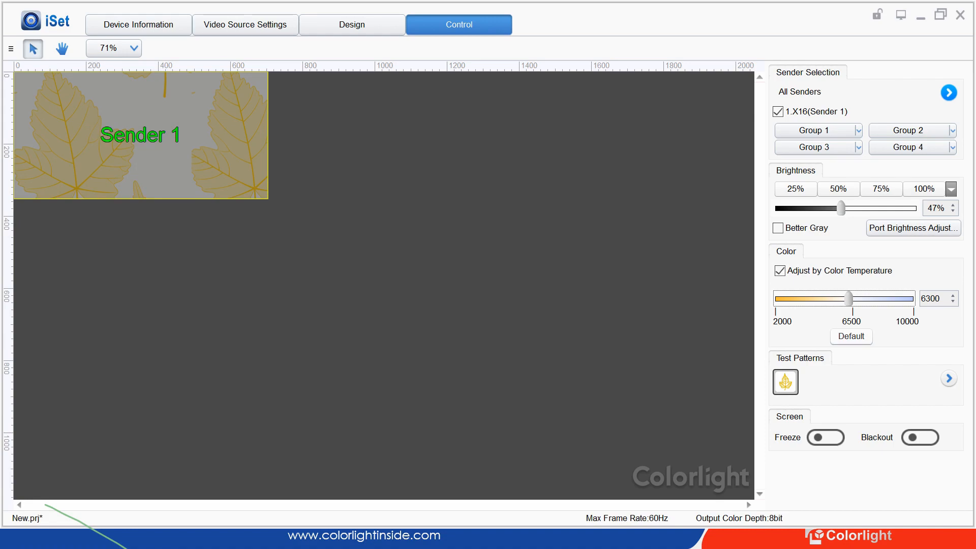
- Show all available test patterns, and switch the screen's Freeze and Blackout on and off again
click(949, 378)
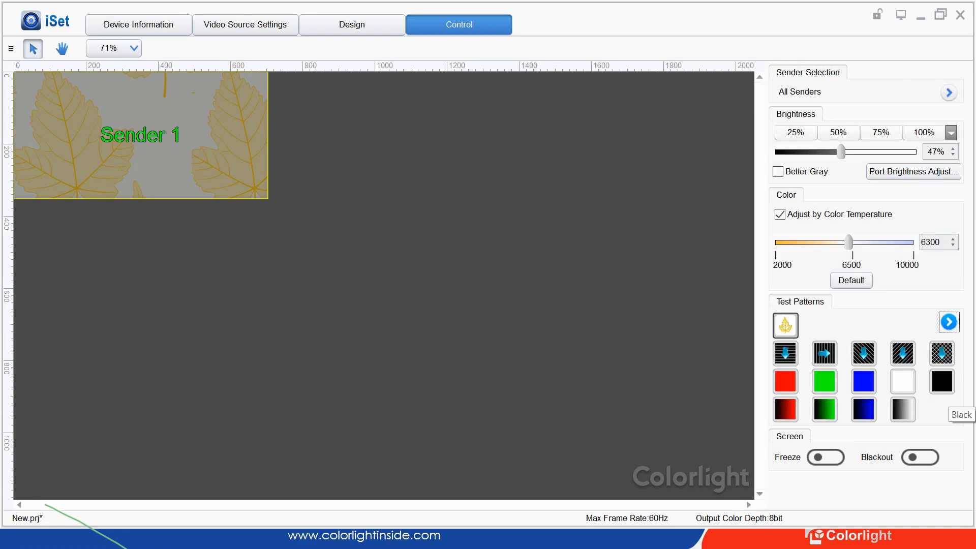
click(826, 457)
click(825, 457)
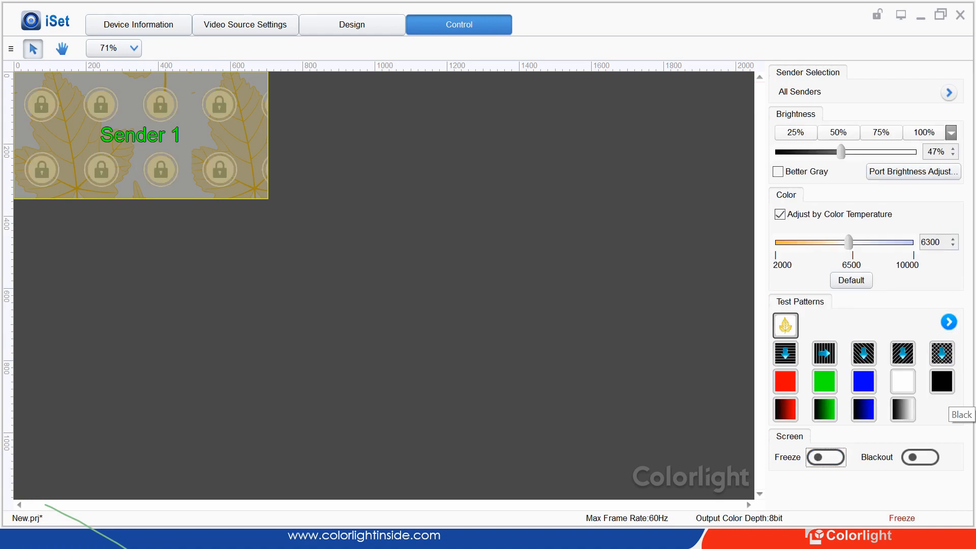
click(920, 457)
click(920, 457)
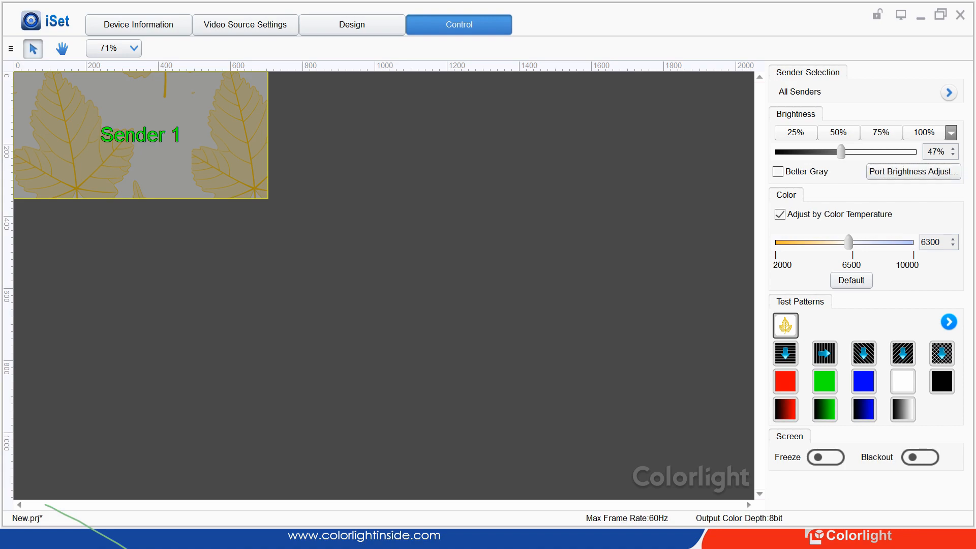
- Adjust Sender 1's port brightness to 70% for Group 1 and 30% for Group 2
click(913, 171)
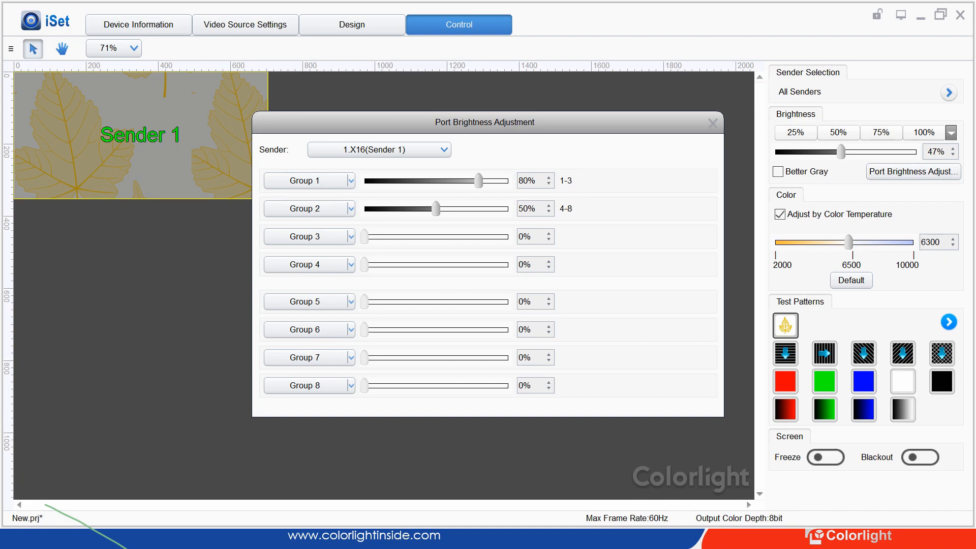
drag(436, 208, 418, 208)
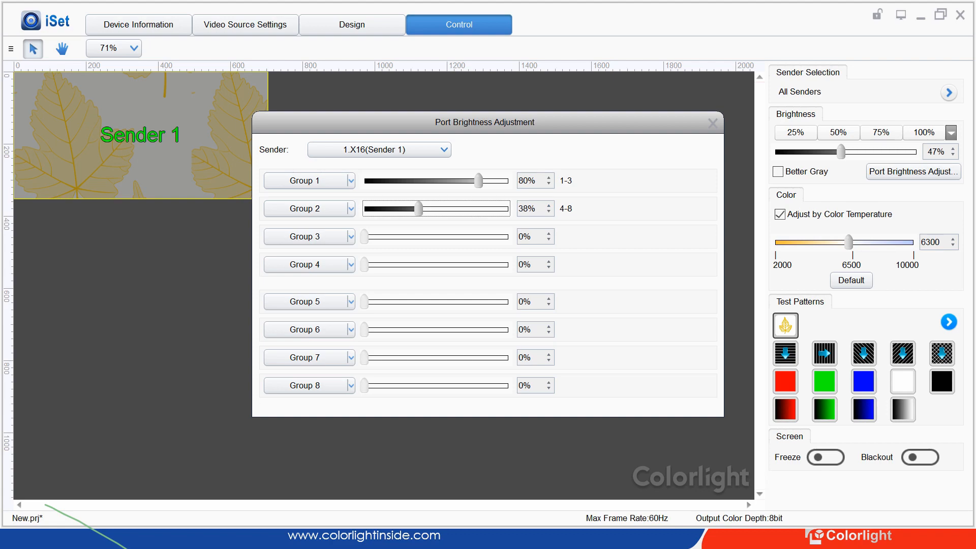
drag(478, 181, 465, 180)
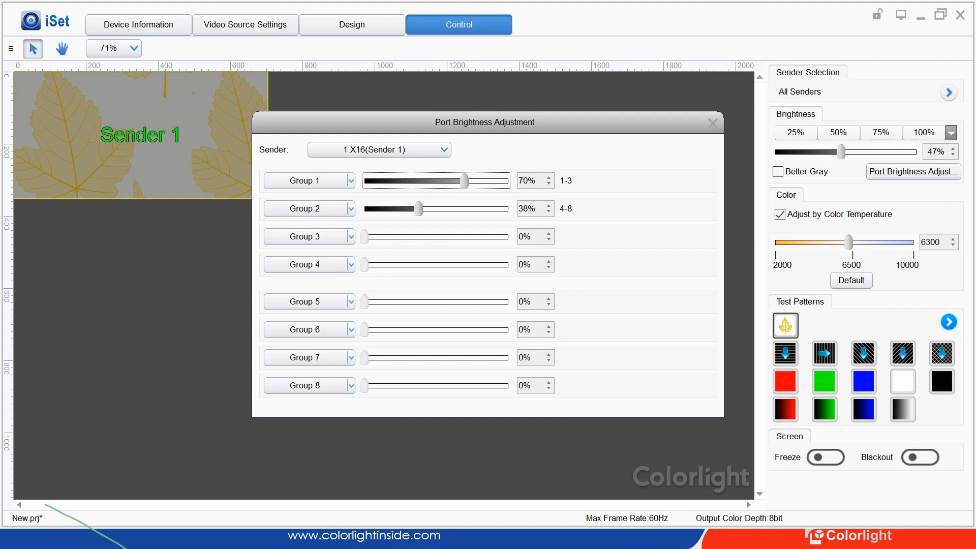
drag(418, 209, 413, 208)
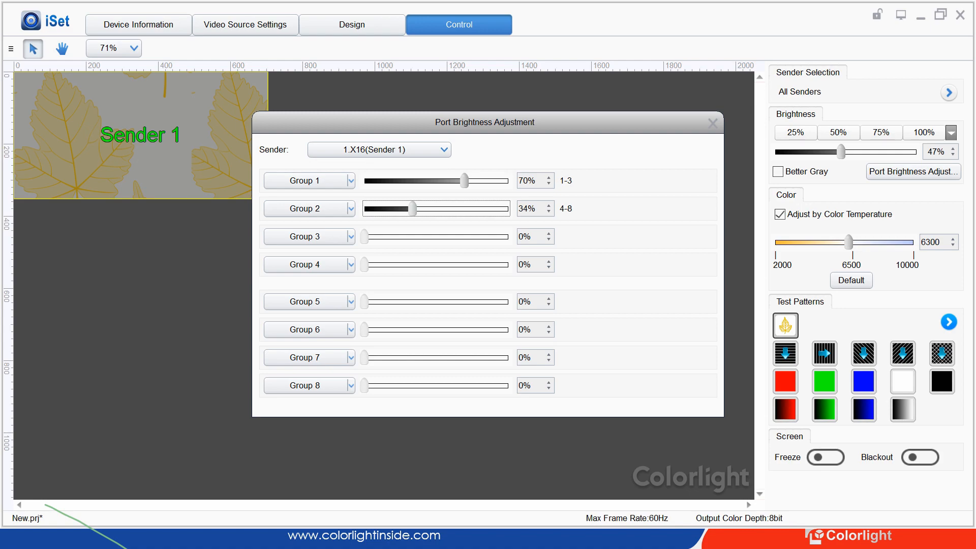
drag(413, 209, 407, 208)
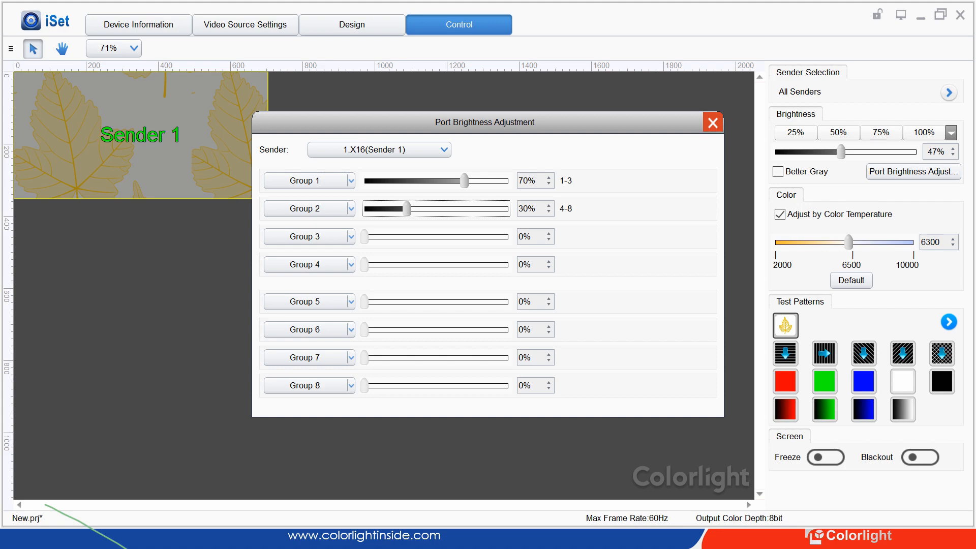
click(713, 122)
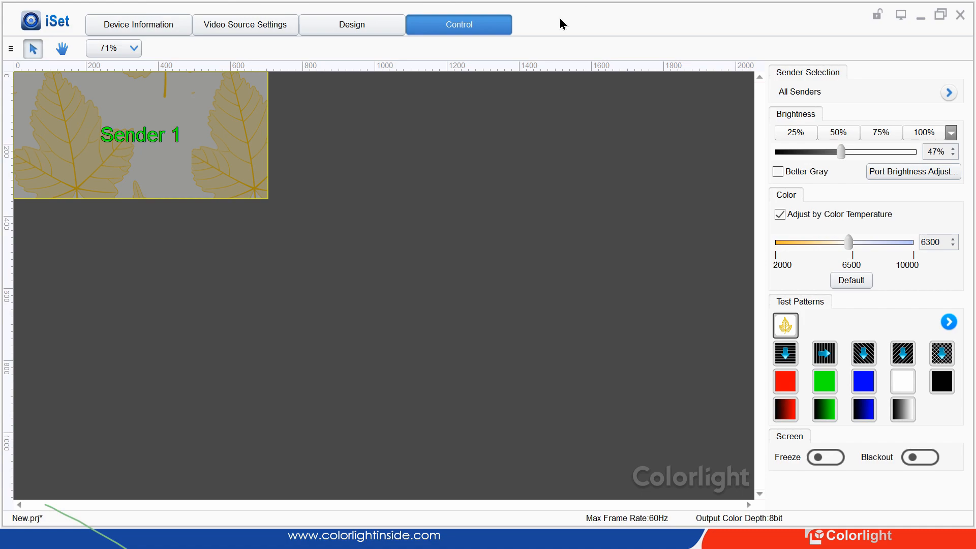
- Enable the Show Advanced Soft Edge, Show Color and Brightness, and Show Monitoring software features
right_click(547, 28)
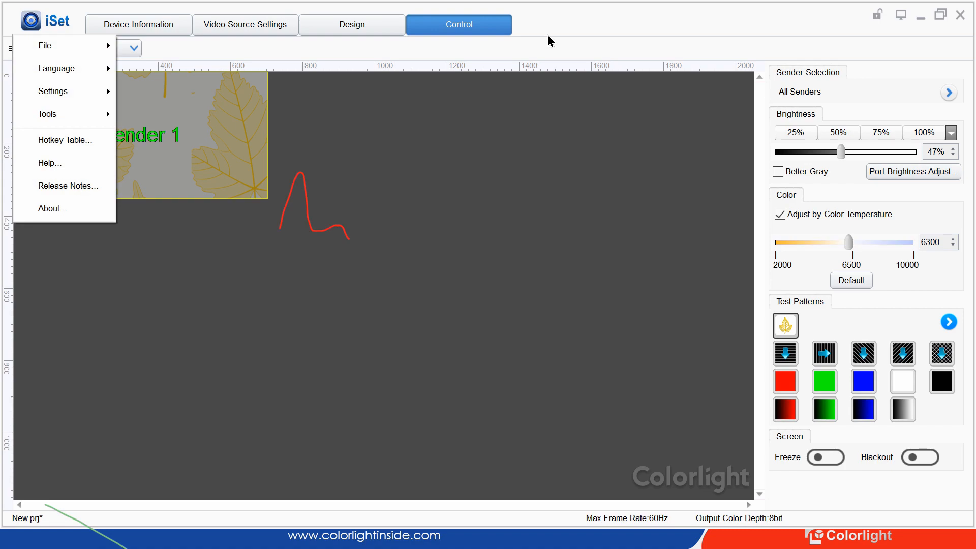
mouse_move(625, 184)
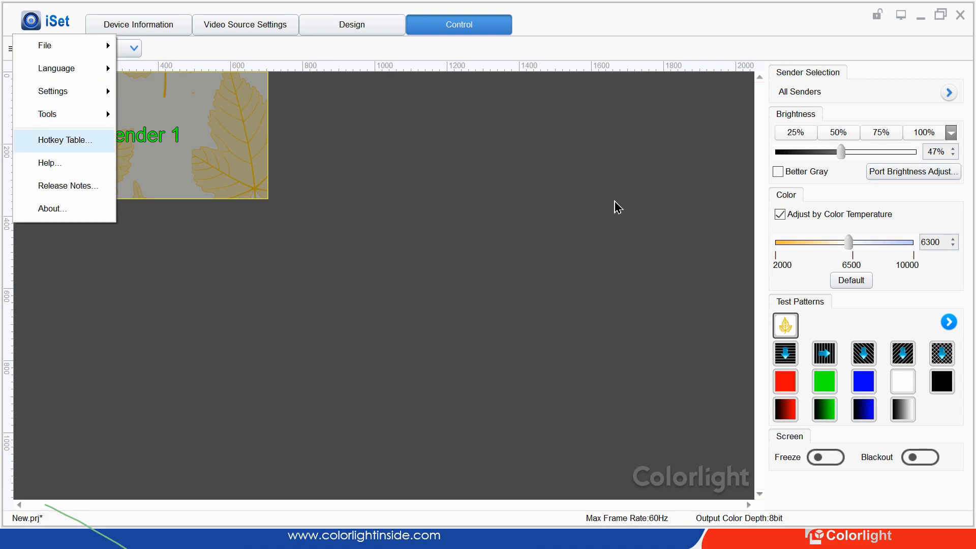
mouse_move(606, 171)
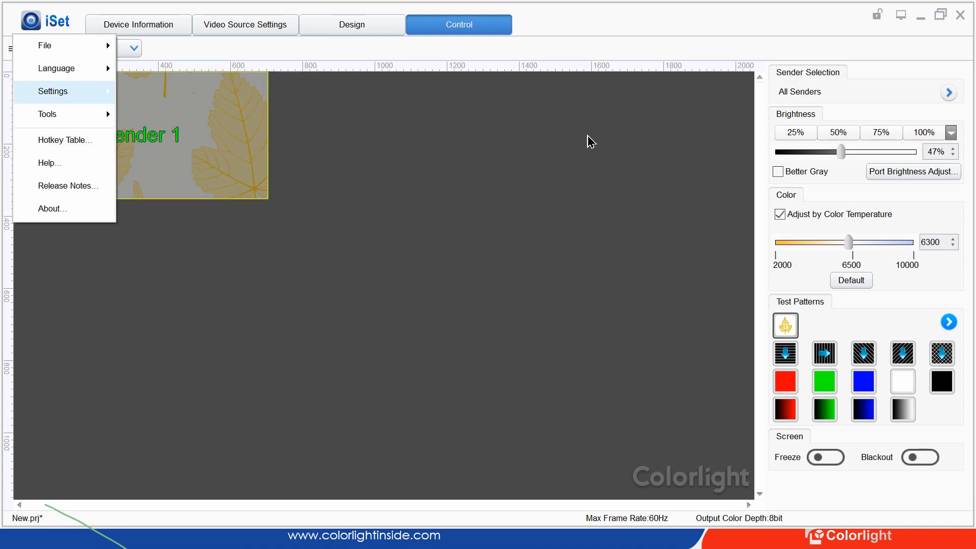
mouse_move(589, 145)
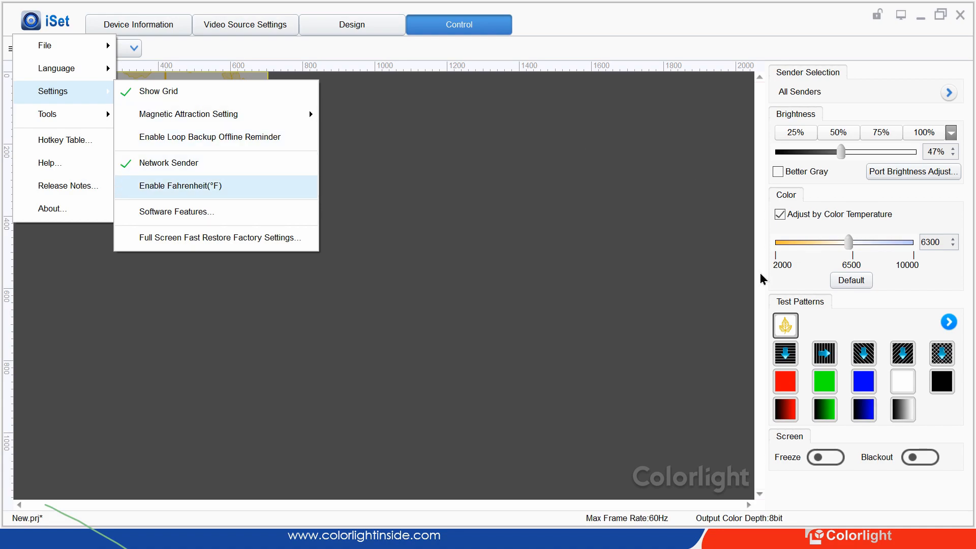
key(Return)
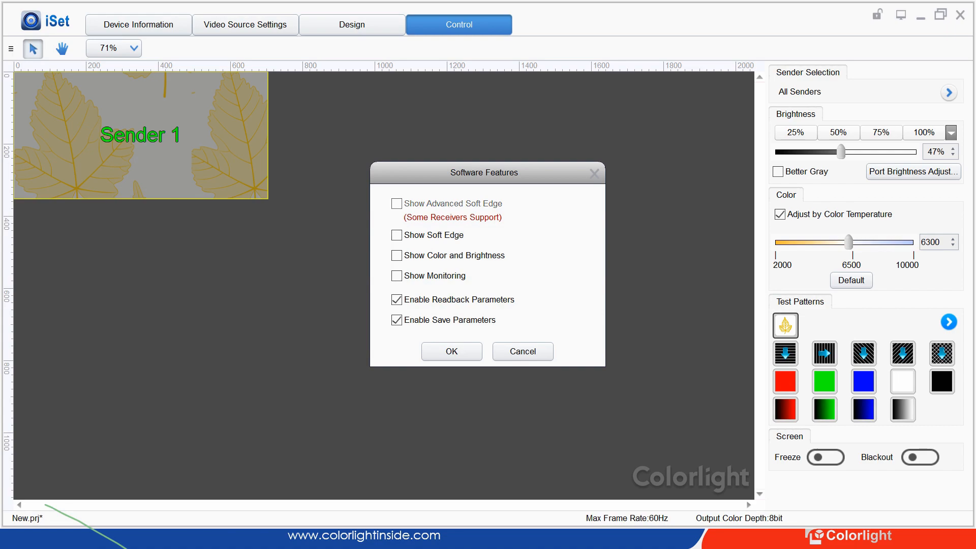
click(397, 204)
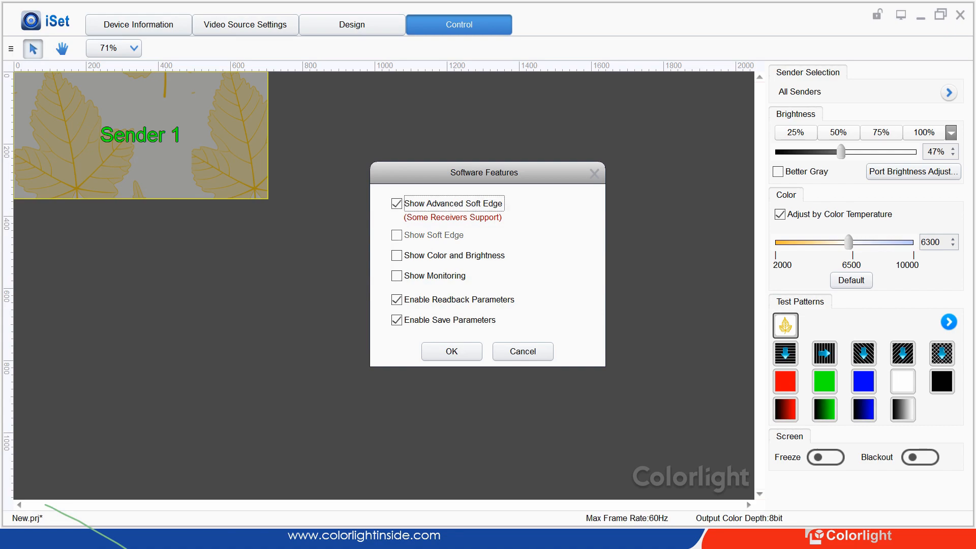
click(397, 256)
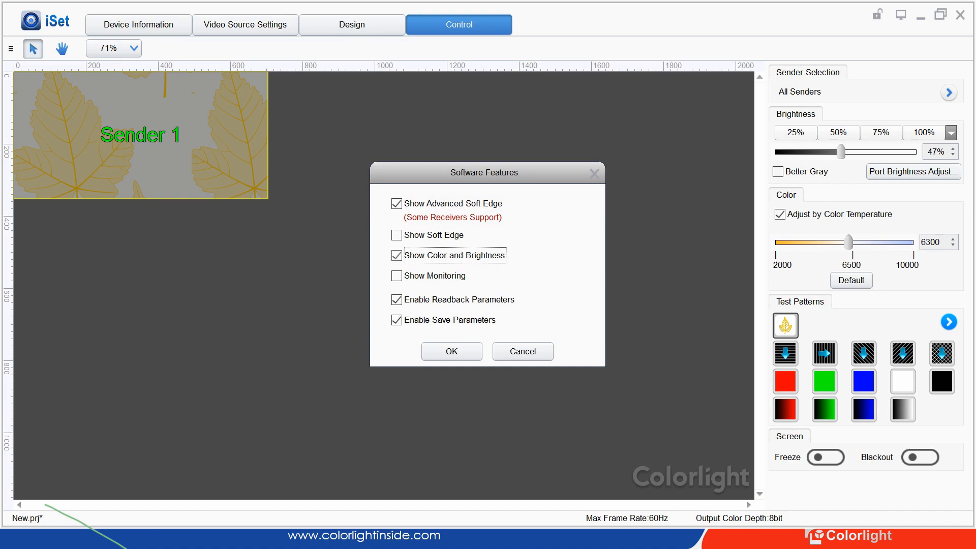
click(397, 276)
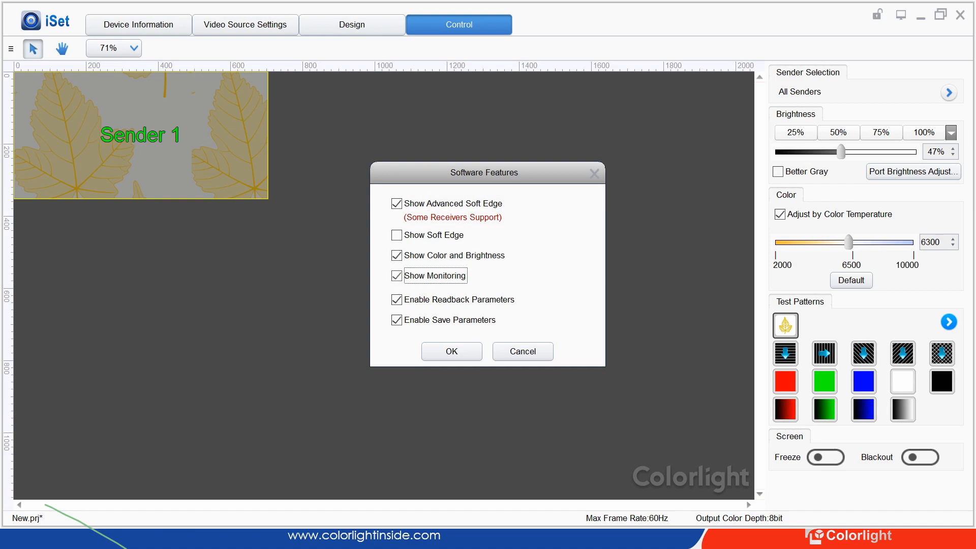
click(452, 351)
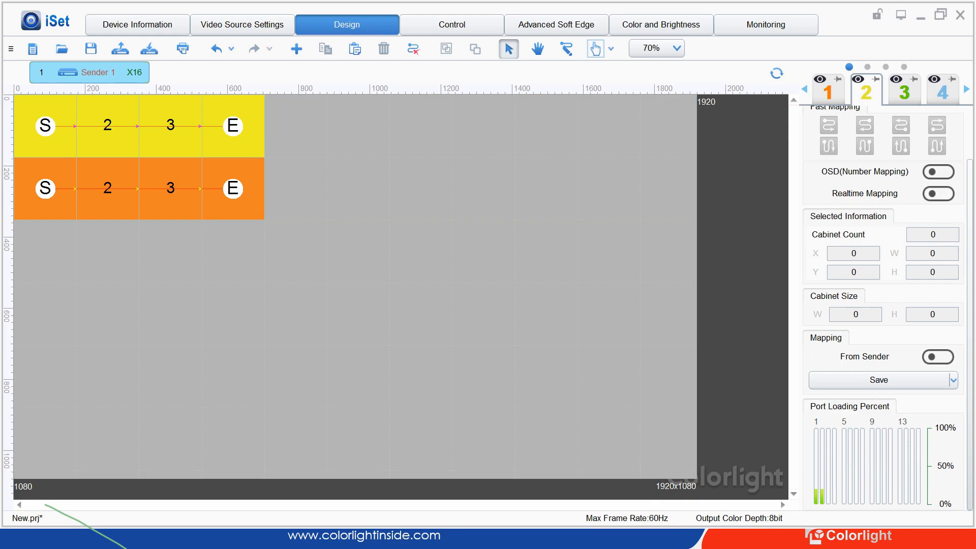
- Look through the Advanced Soft Edge, Color and Brightness, and Monitoring pages, ending on Advanced Soft Edge
click(556, 24)
click(661, 24)
click(765, 24)
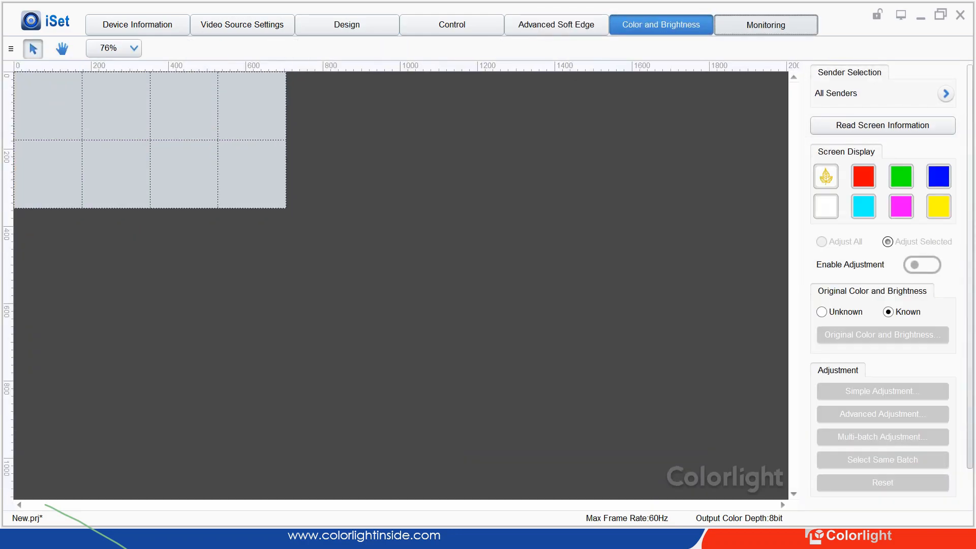
click(556, 24)
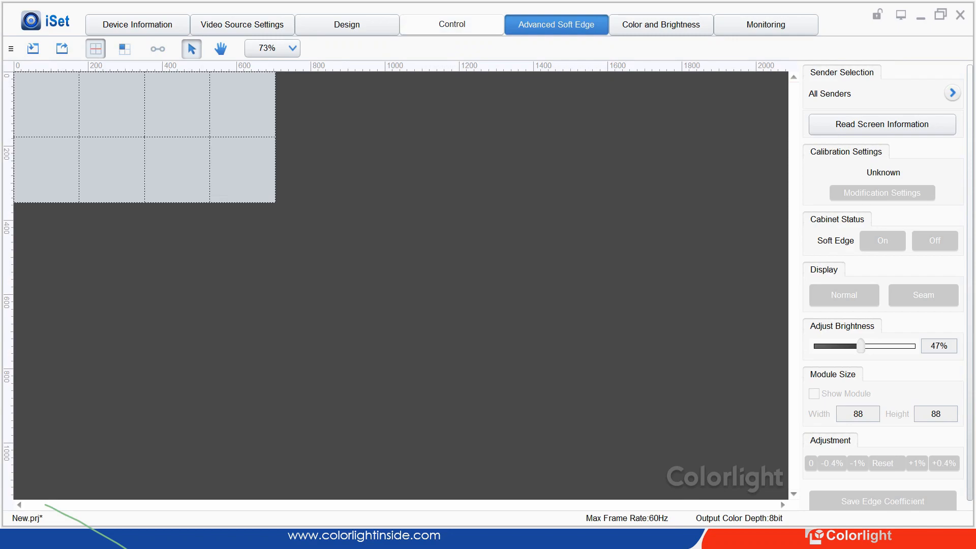
- Return to the Design page and view the list of available interface languages
click(347, 25)
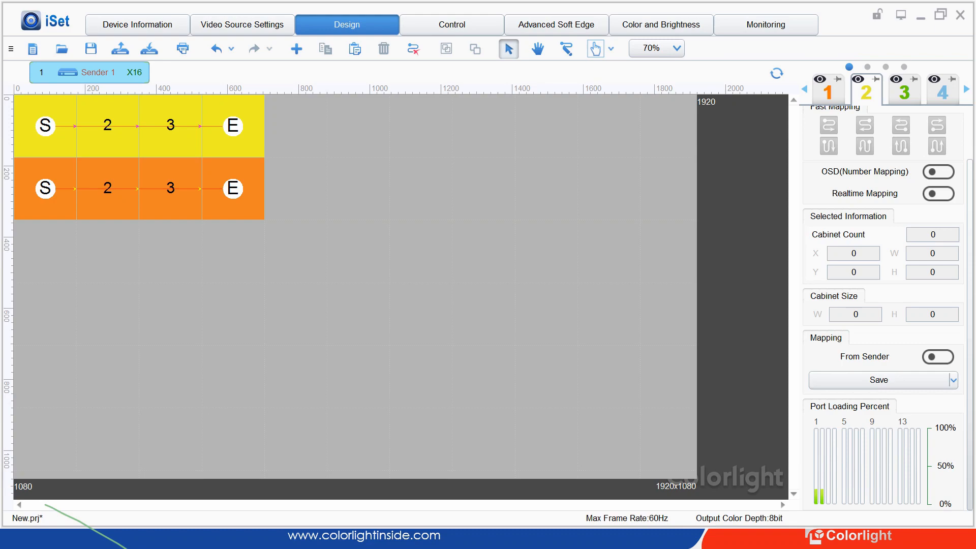
key(alt)
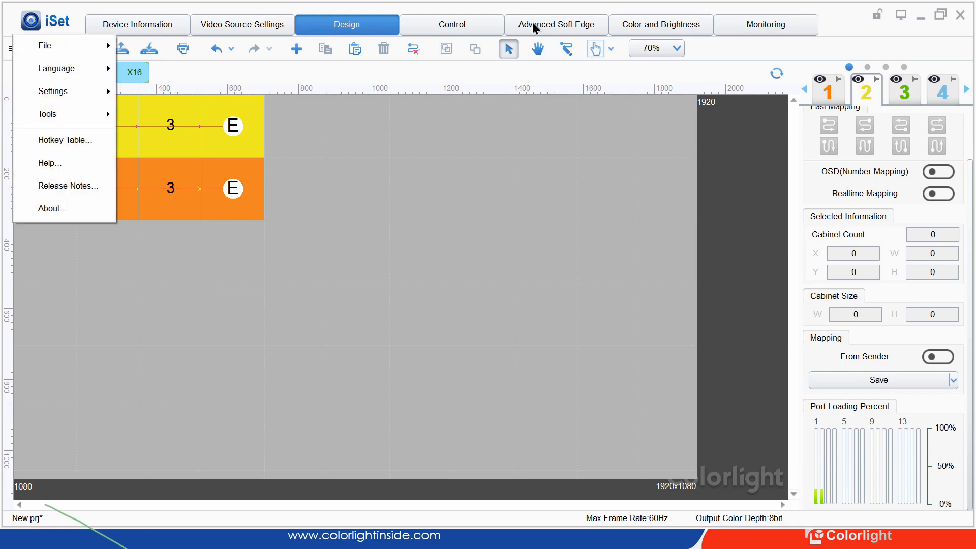
mouse_move(57, 69)
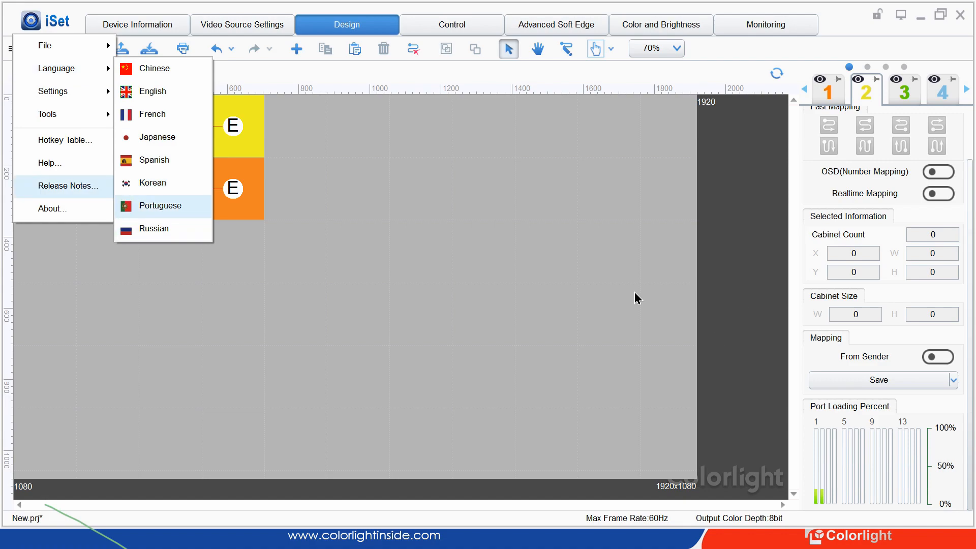
click(899, 427)
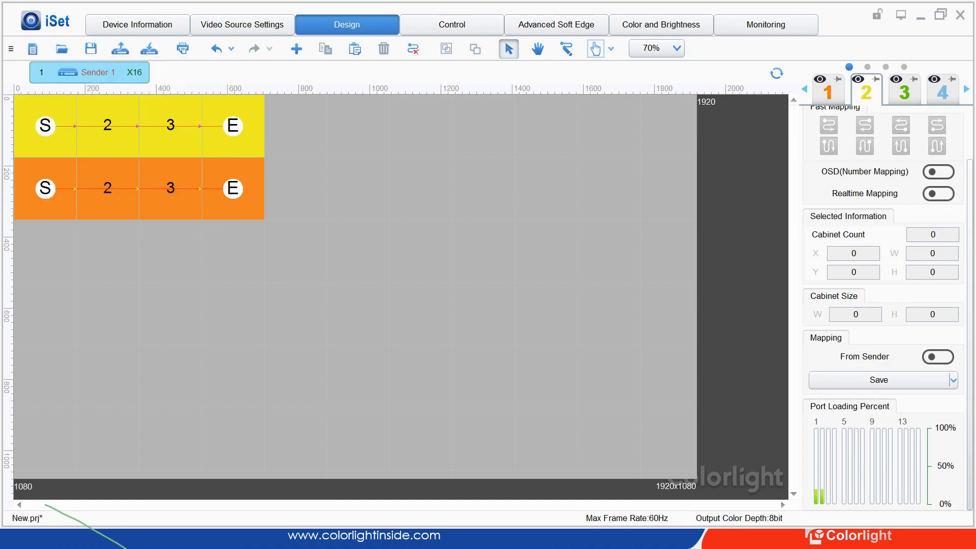
- View the Port Loading Calculator and close it without changing its values
click(11, 48)
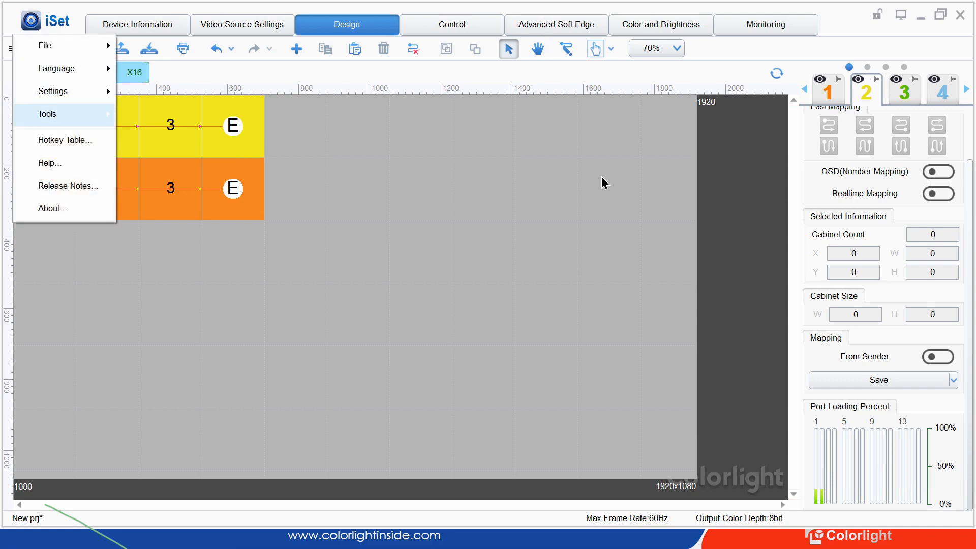
mouse_move(52, 115)
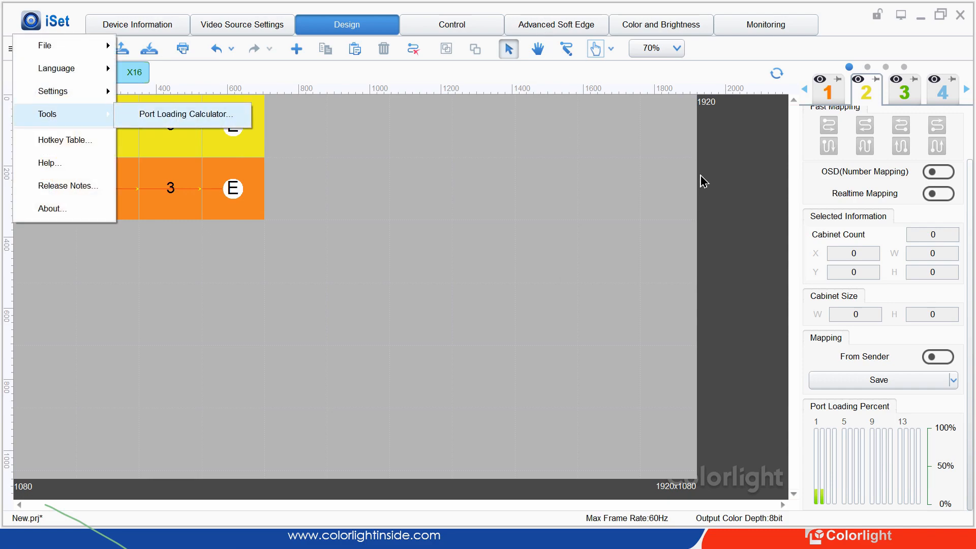
click(186, 114)
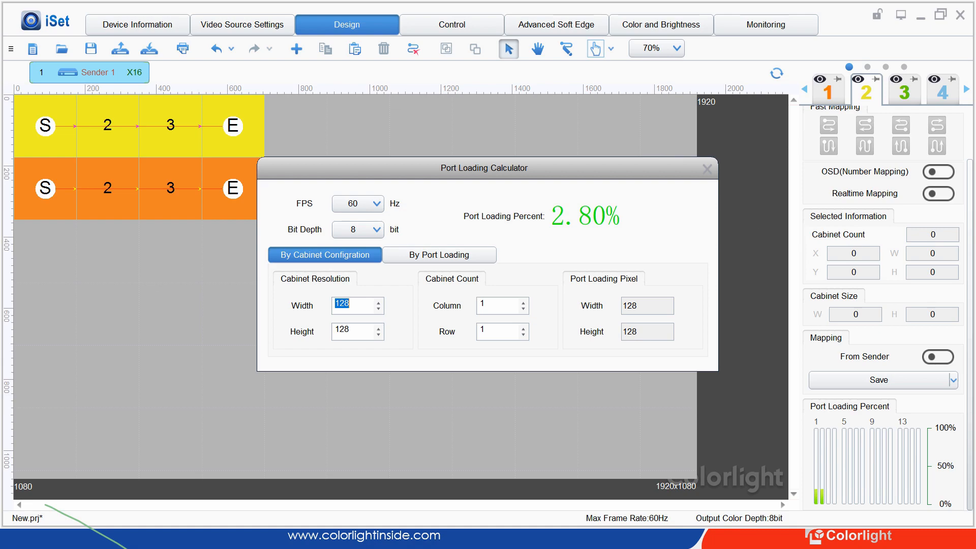
click(707, 168)
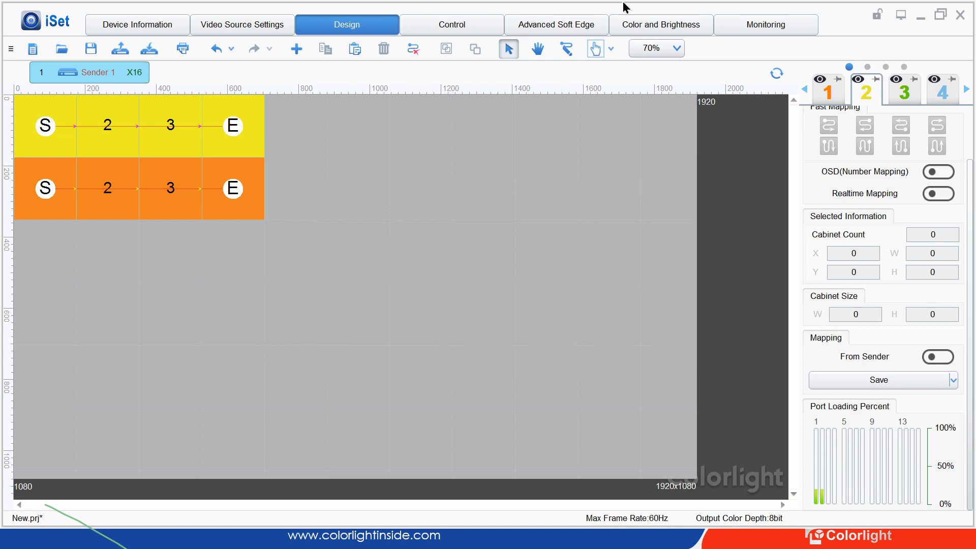
- View the iSet help manual full screen, expand the contents of Chapters 1 to 4, and return to the design
click(11, 49)
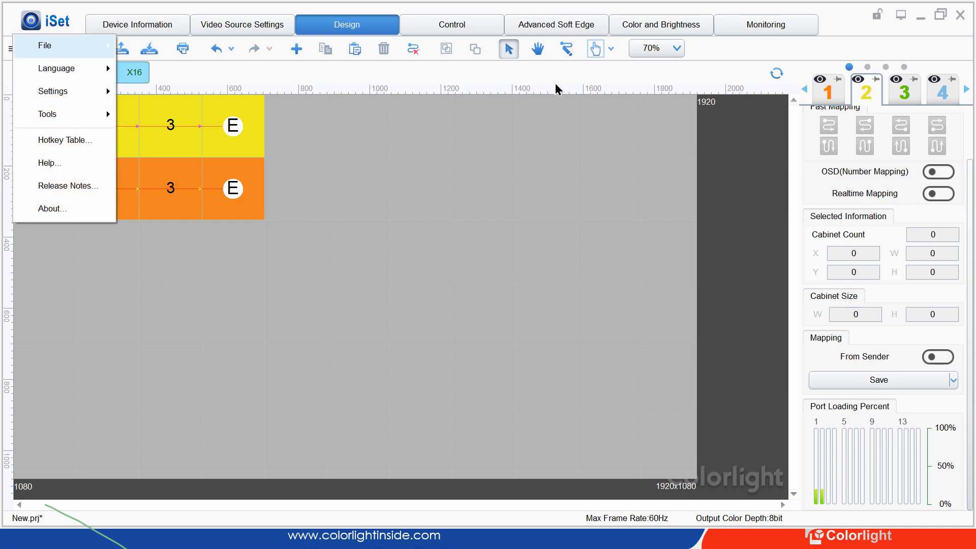
key(Escape)
key(Down)
key(Down)
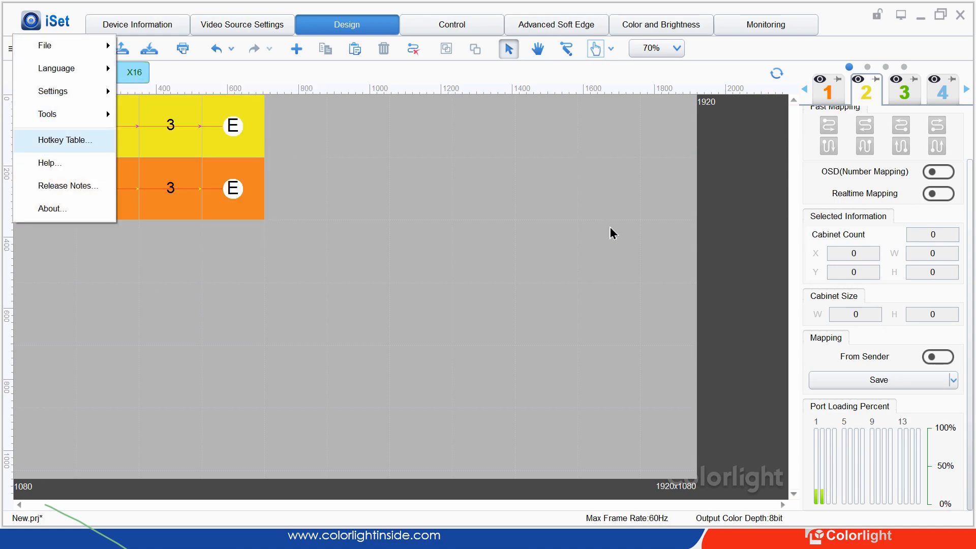
key(Escape)
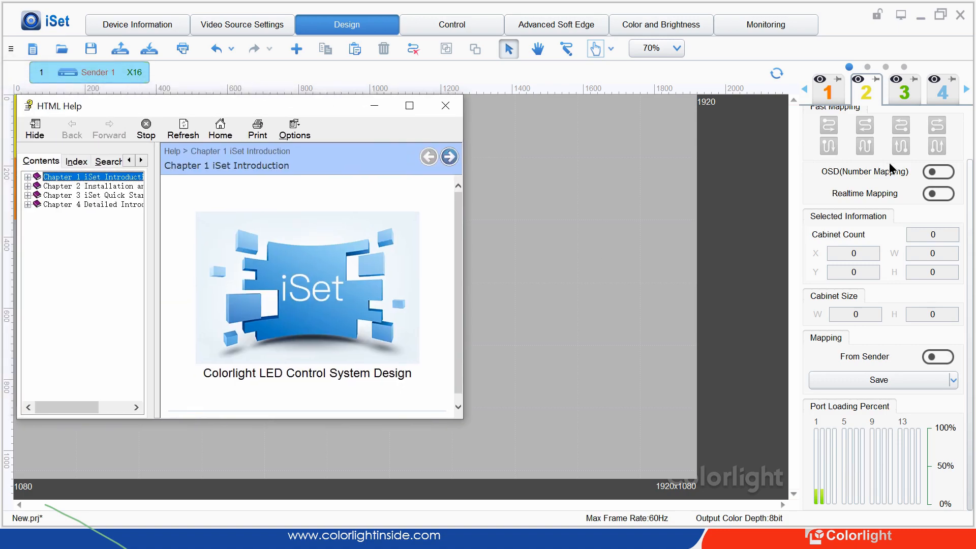
key(super+Up)
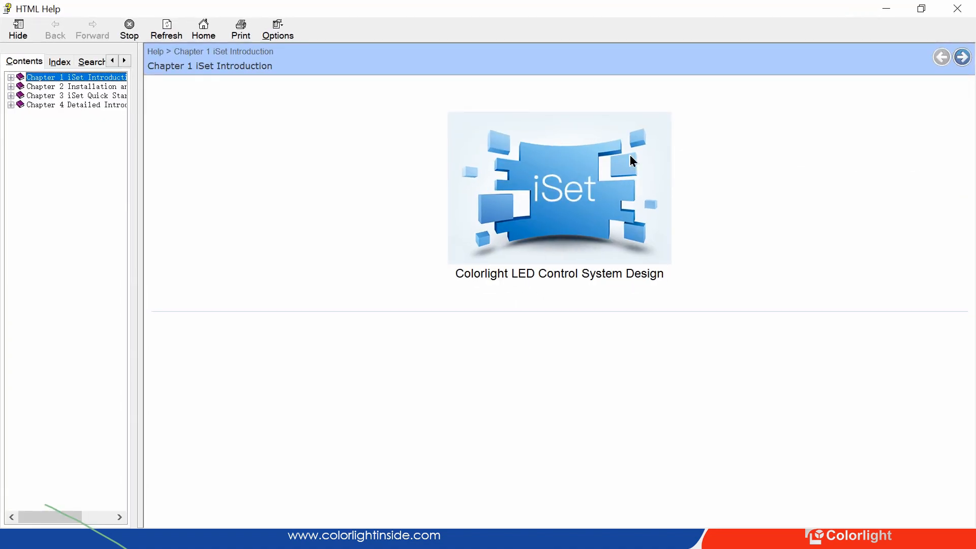
click(11, 77)
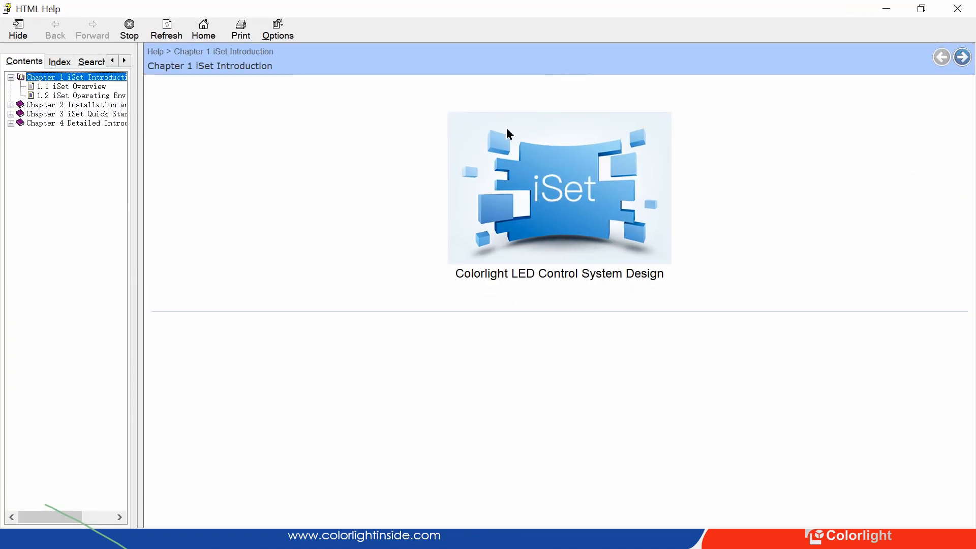
click(11, 104)
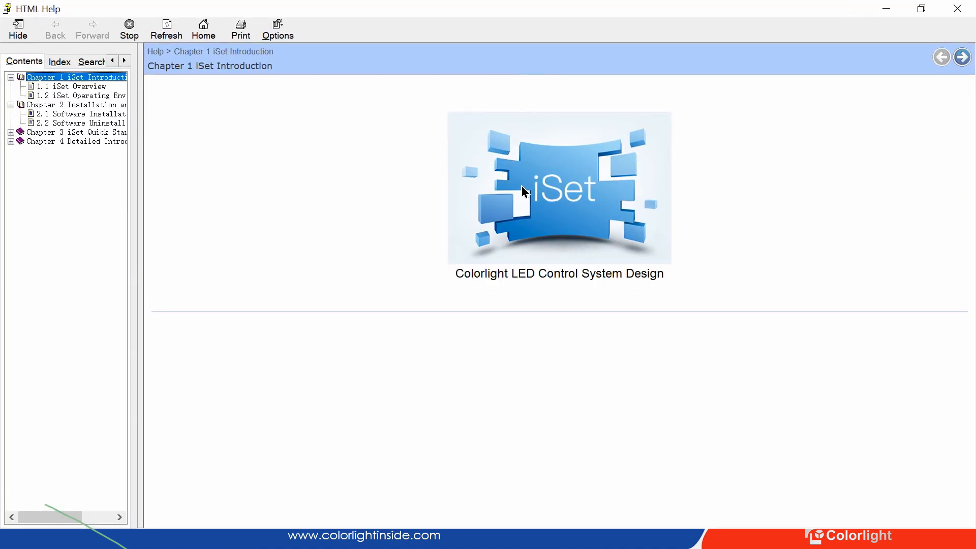
click(10, 132)
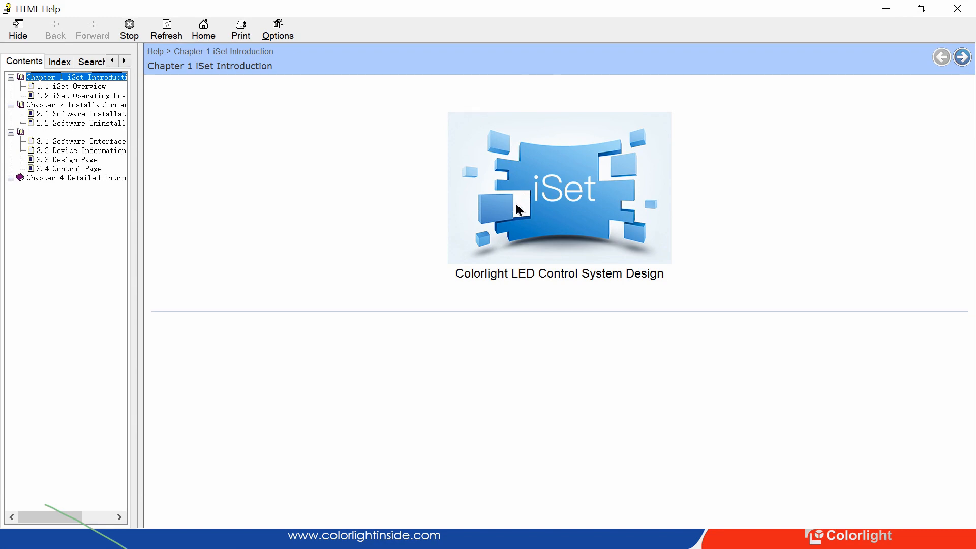
click(11, 178)
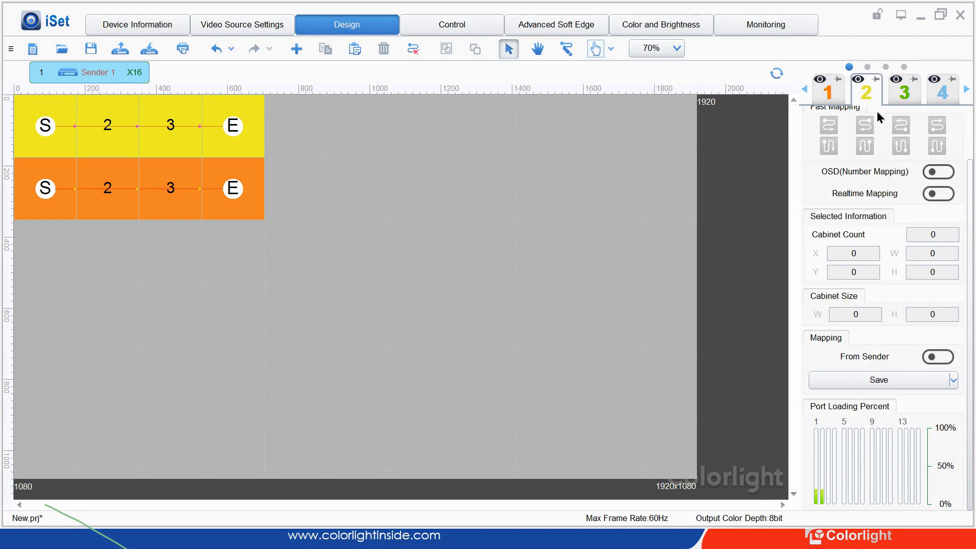
- Return to Advanced Soft Edge and read the screen information for all senders
click(452, 25)
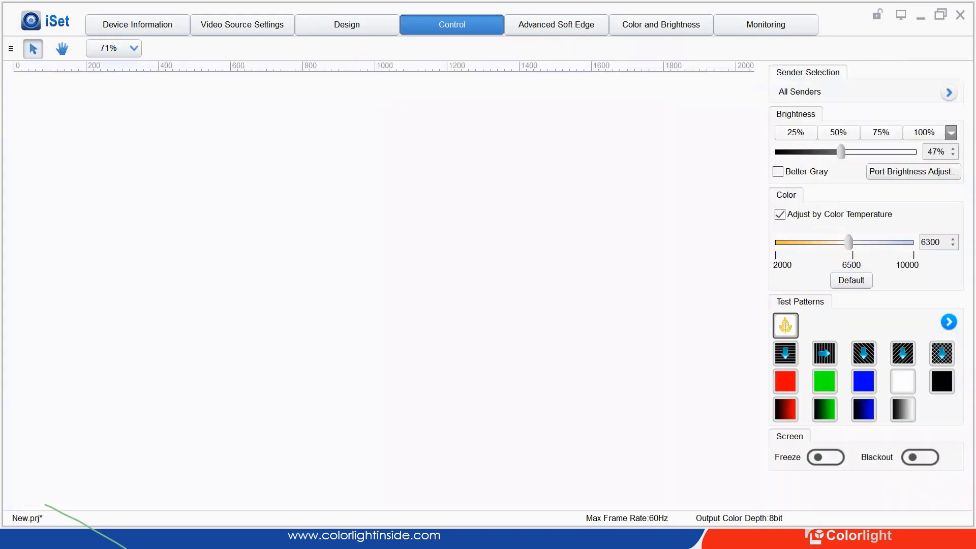
click(556, 24)
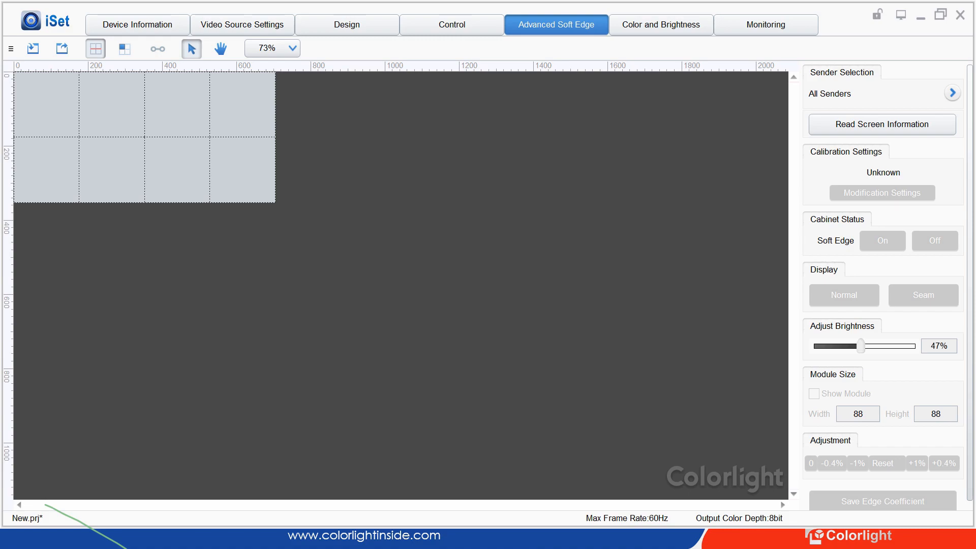
click(882, 124)
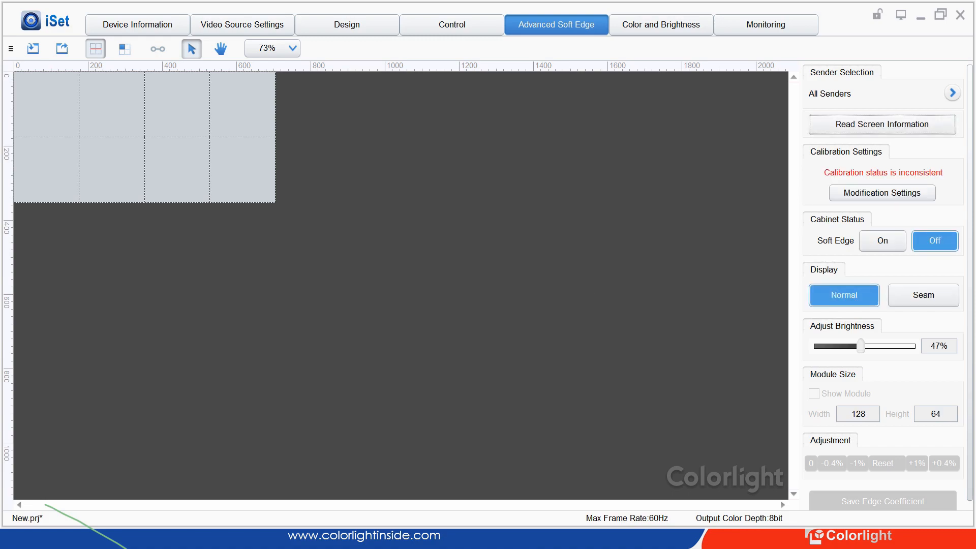
- Turn the cabinets' Soft Edge on and change the display mode to Seam
click(883, 240)
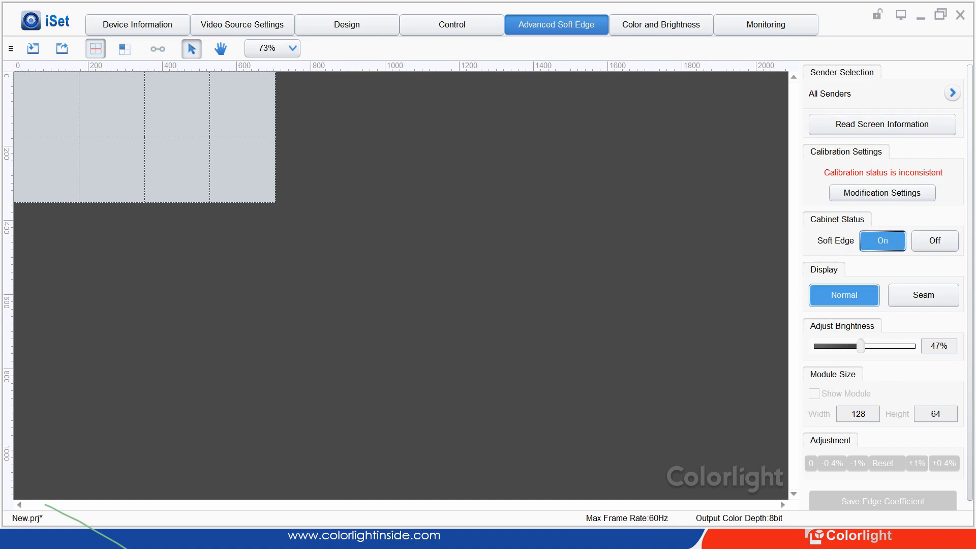
click(923, 294)
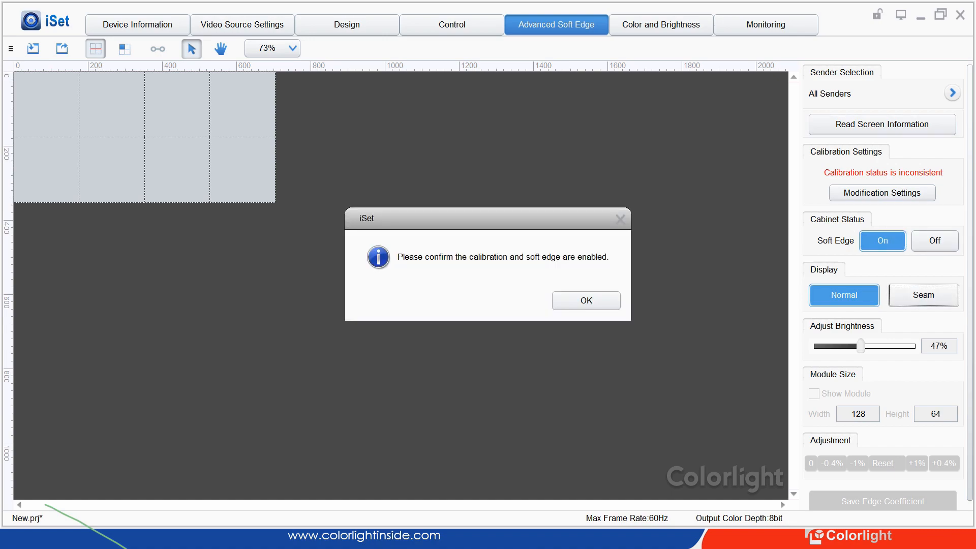
key(Return)
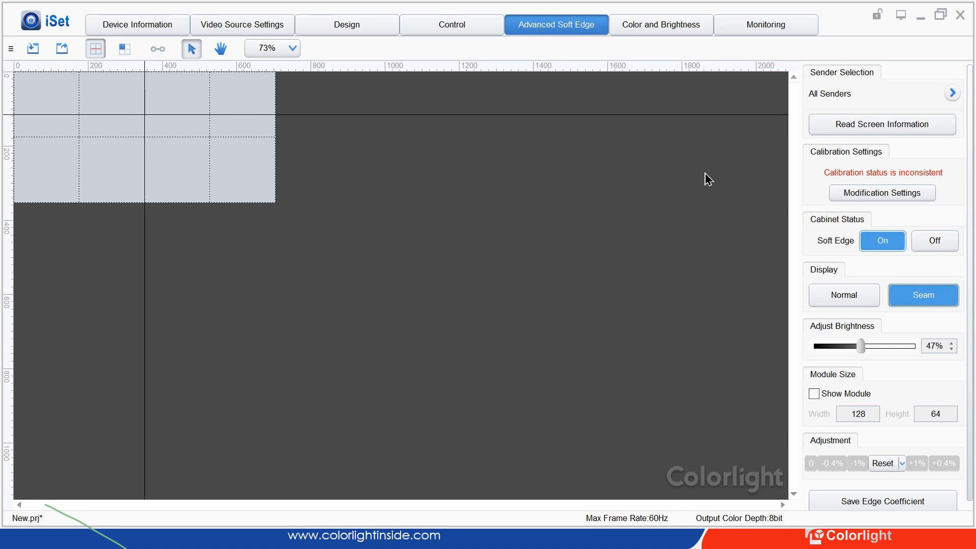
- Select the vertical seam between the second and third cabinets of the upper row, and lower its overall edge coefficient by several steps
click(145, 114)
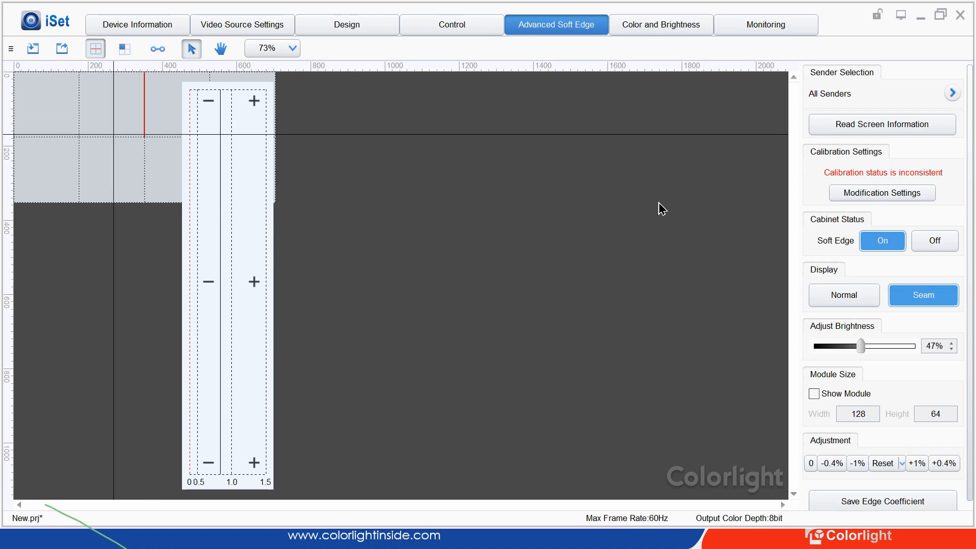
click(141, 136)
click(143, 121)
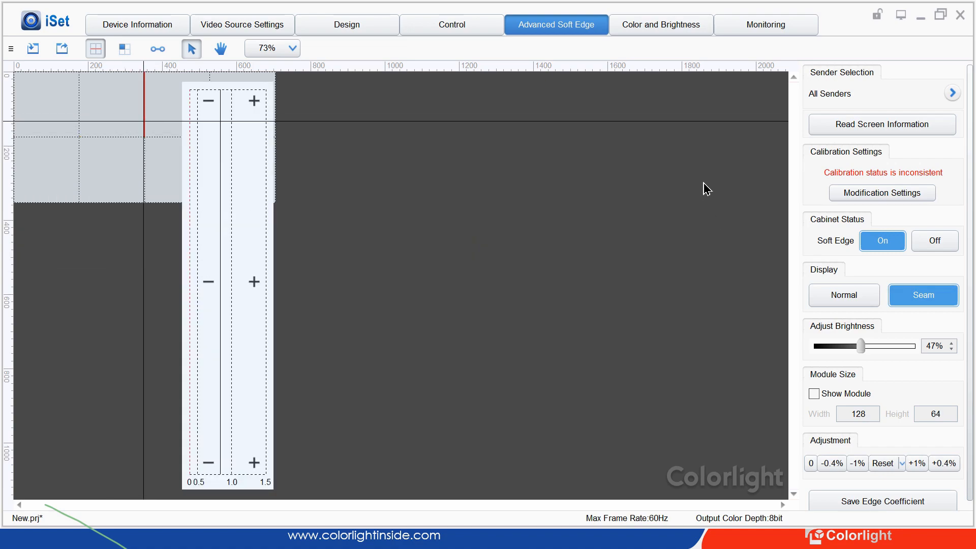
click(254, 281)
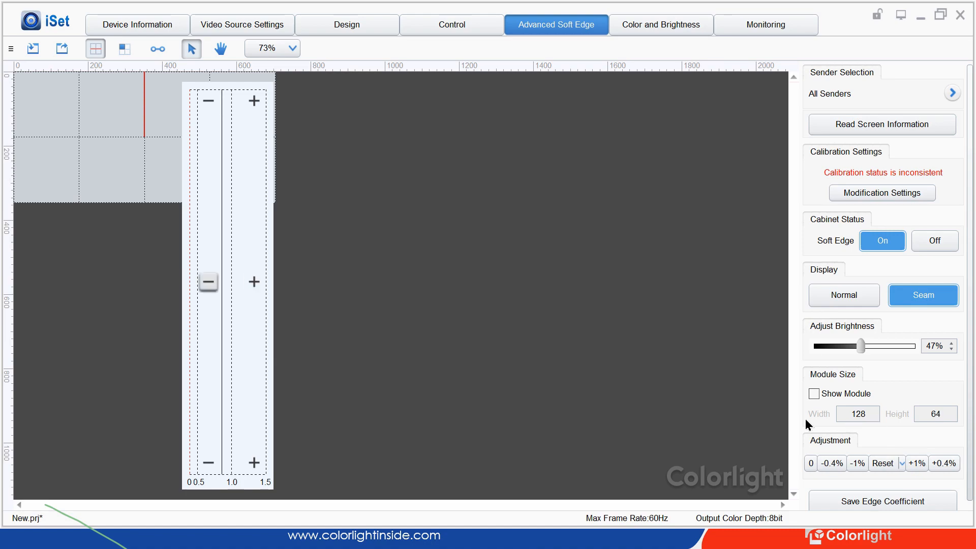
click(208, 282)
click(208, 281)
click(209, 281)
click(208, 282)
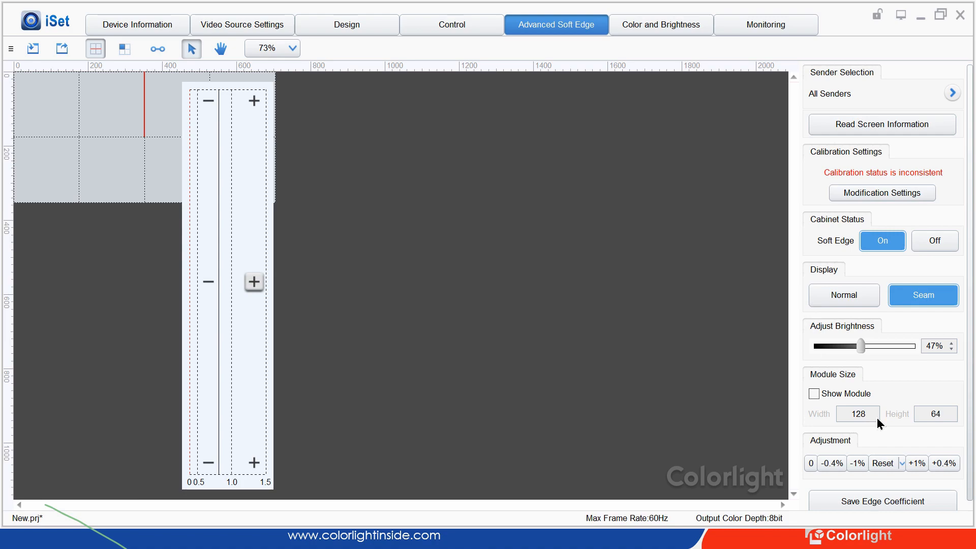
- Raise the selected seam's edge coefficient evenly along its whole length by several steps
click(254, 282)
click(254, 282)
click(255, 281)
click(254, 282)
click(255, 281)
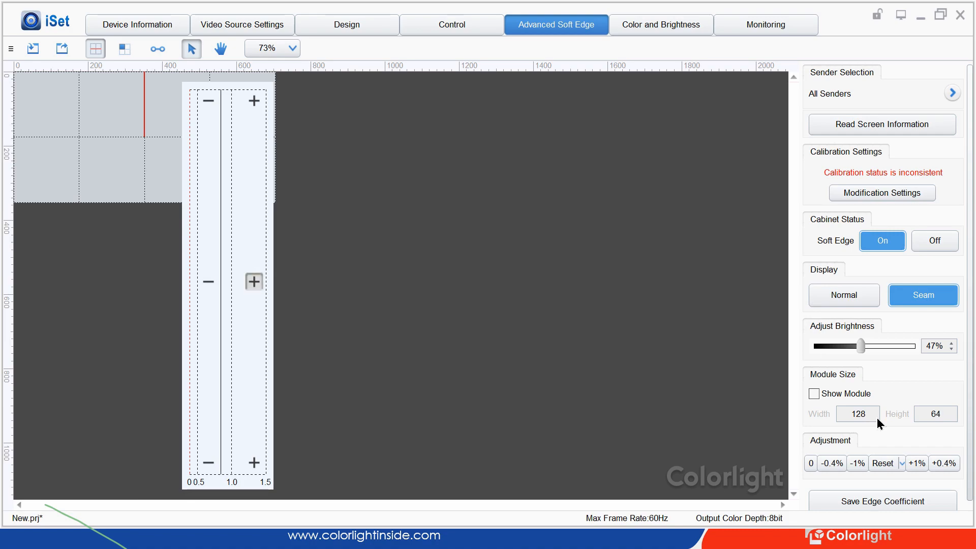
click(254, 282)
click(254, 281)
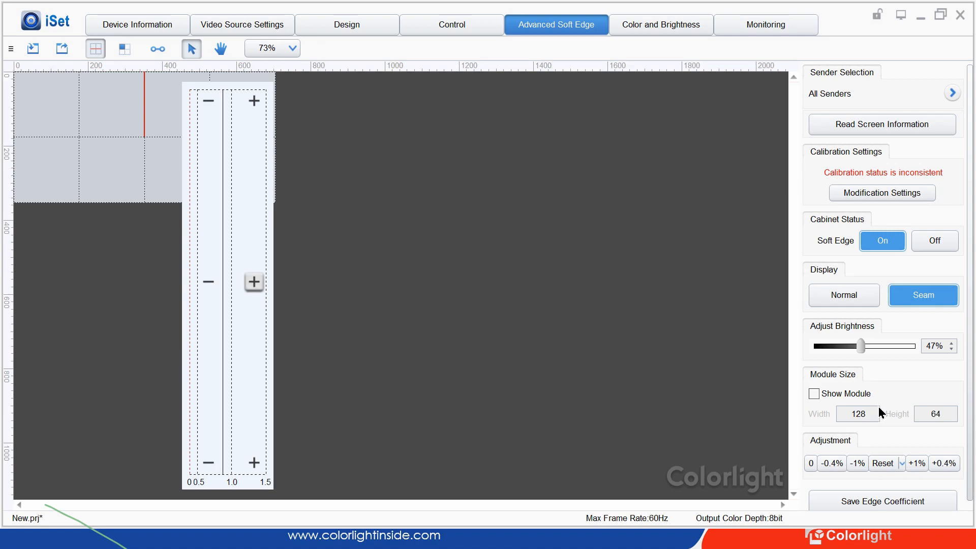
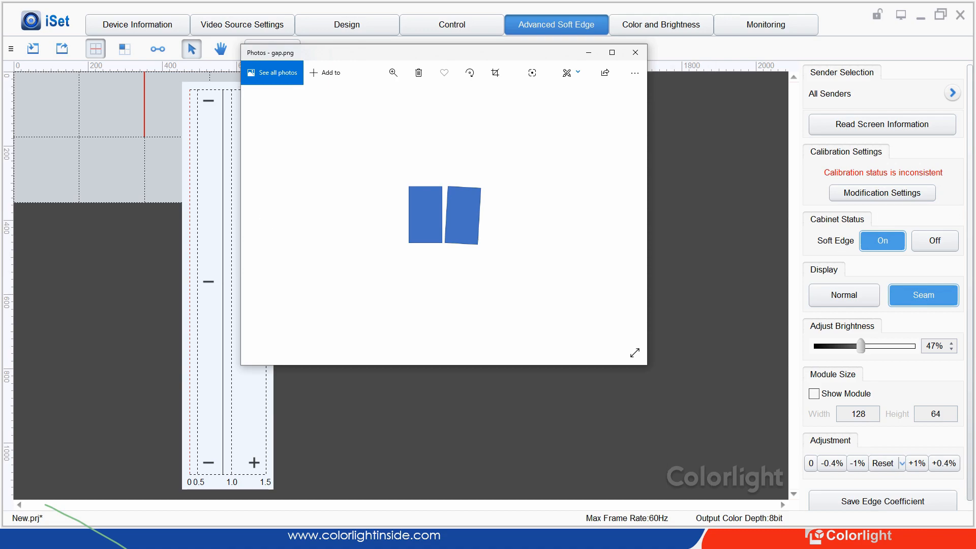
- Close the gap.png example image and raise the coefficient at the seam's upper end to about 1.0
click(636, 52)
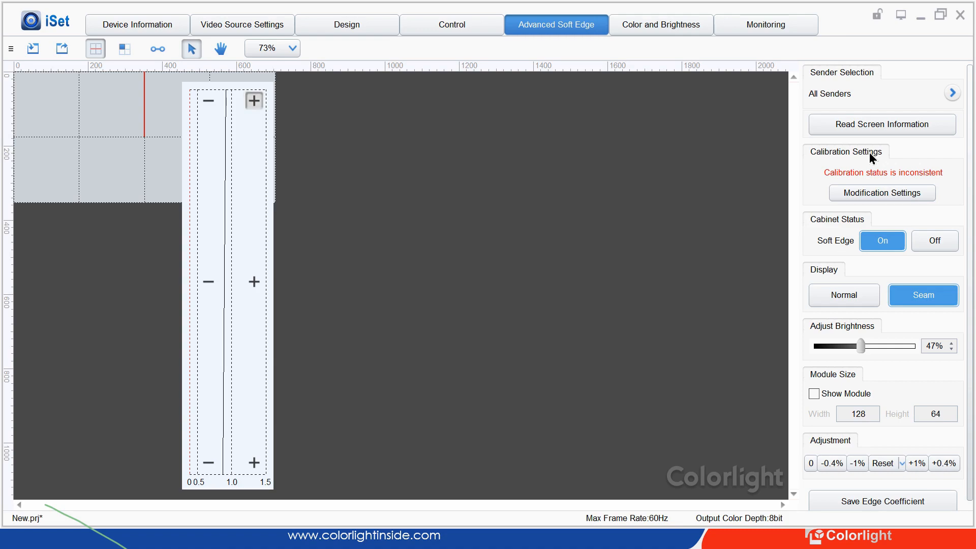
click(864, 192)
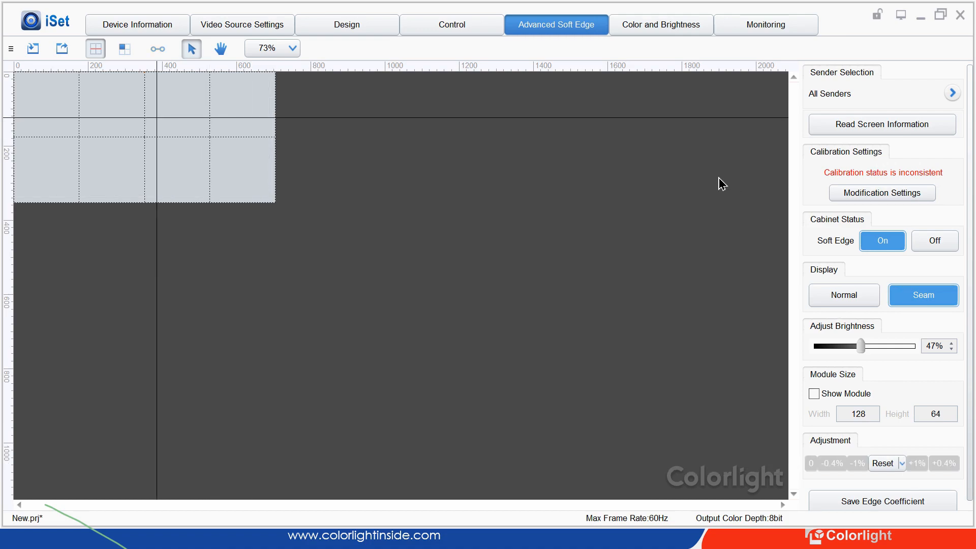
click(873, 241)
click(254, 101)
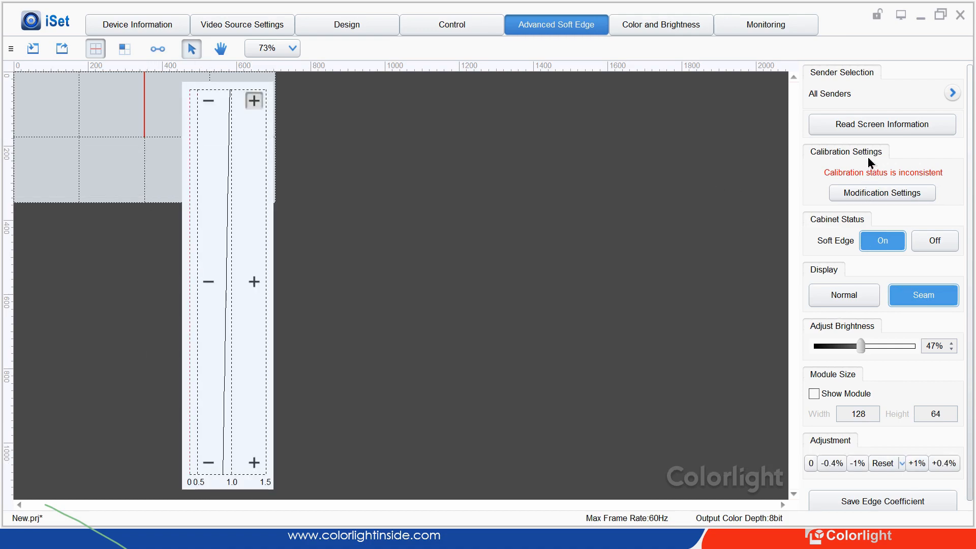
click(254, 101)
click(255, 101)
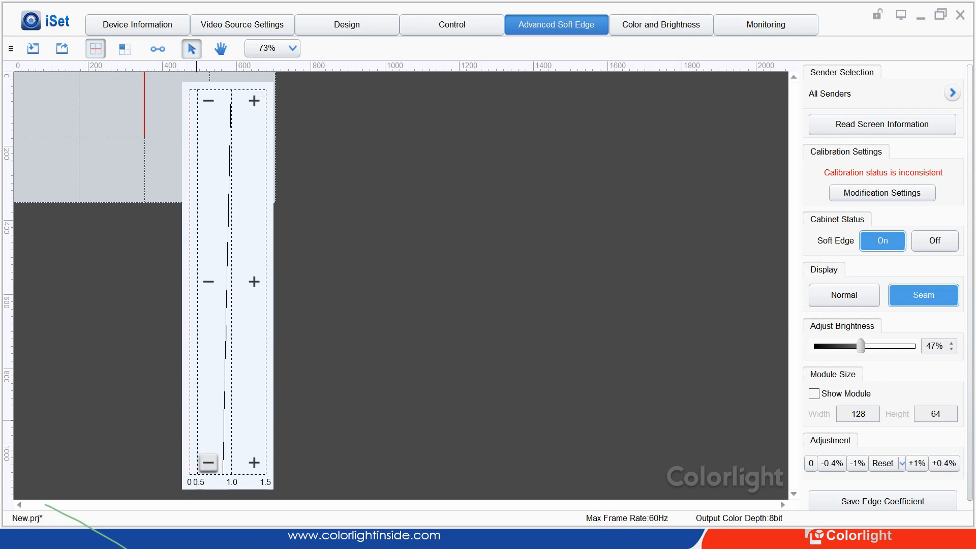
- Lower the coefficient at the seam's lower end by several steps and raise the upper end by one more step
click(208, 463)
click(208, 462)
click(209, 462)
click(208, 463)
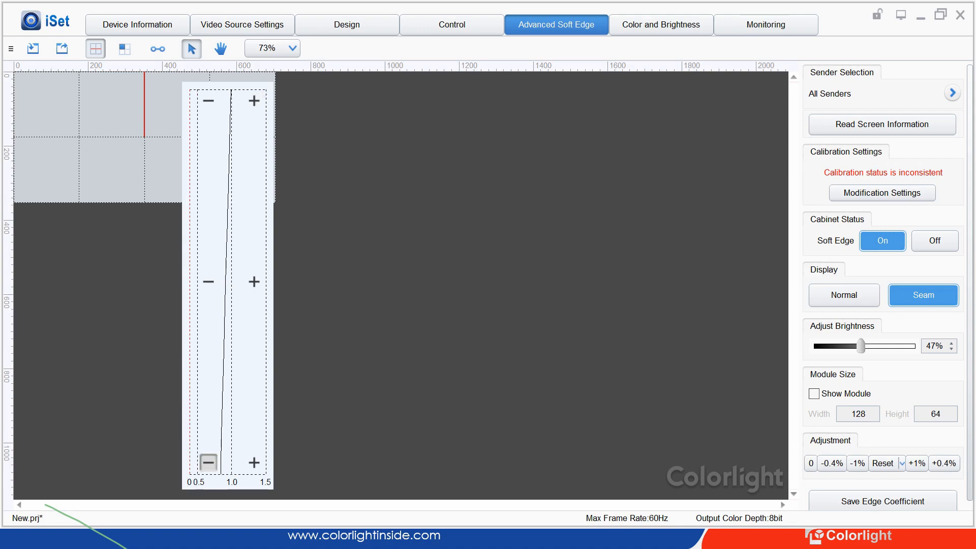
click(208, 463)
click(254, 101)
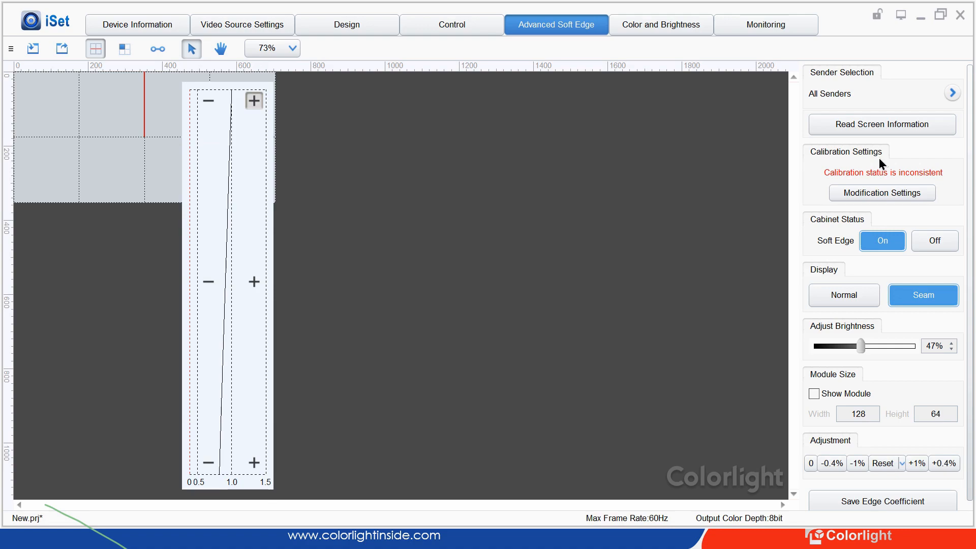
- Raise the coefficient at the seam's upper end by two more steps and save the edge coefficient
click(254, 101)
click(254, 101)
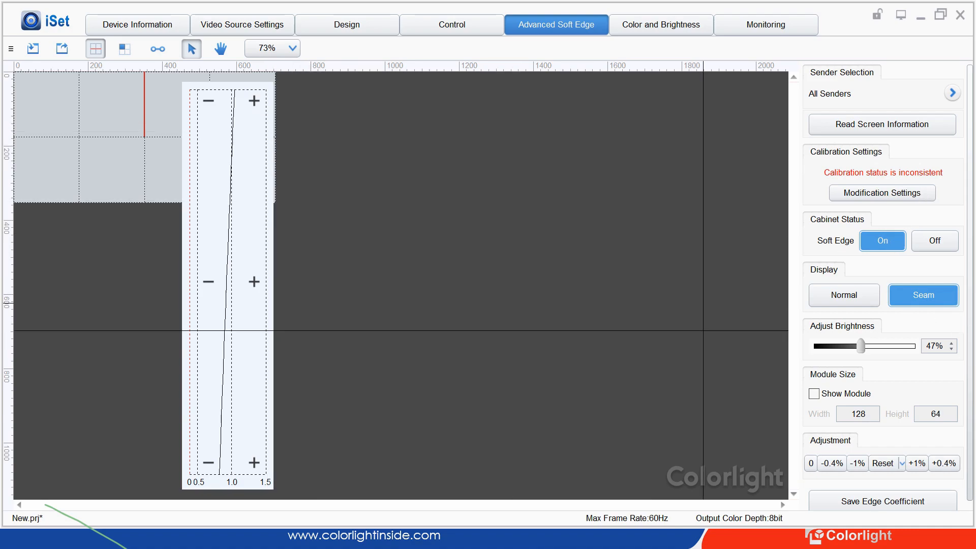
scroll(883, 285, down, 1)
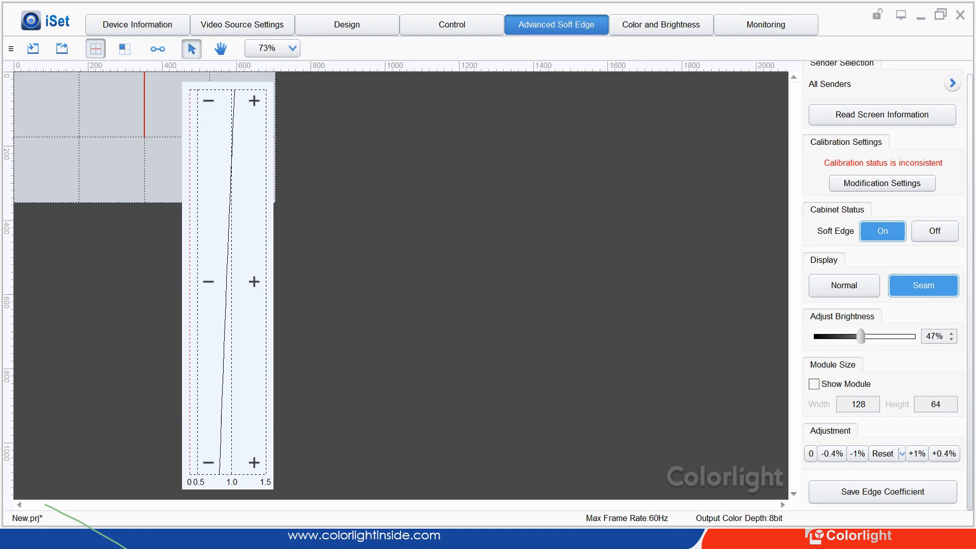
click(882, 491)
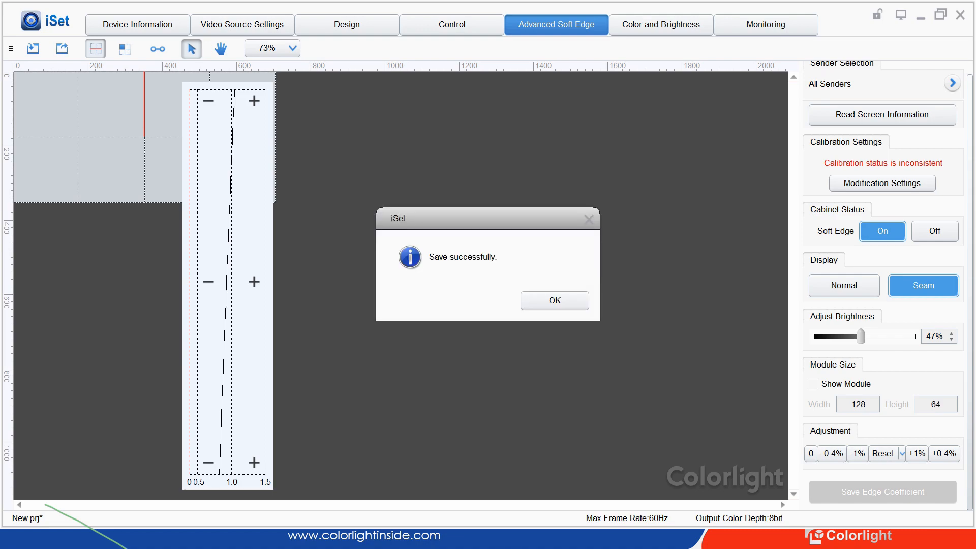
click(554, 300)
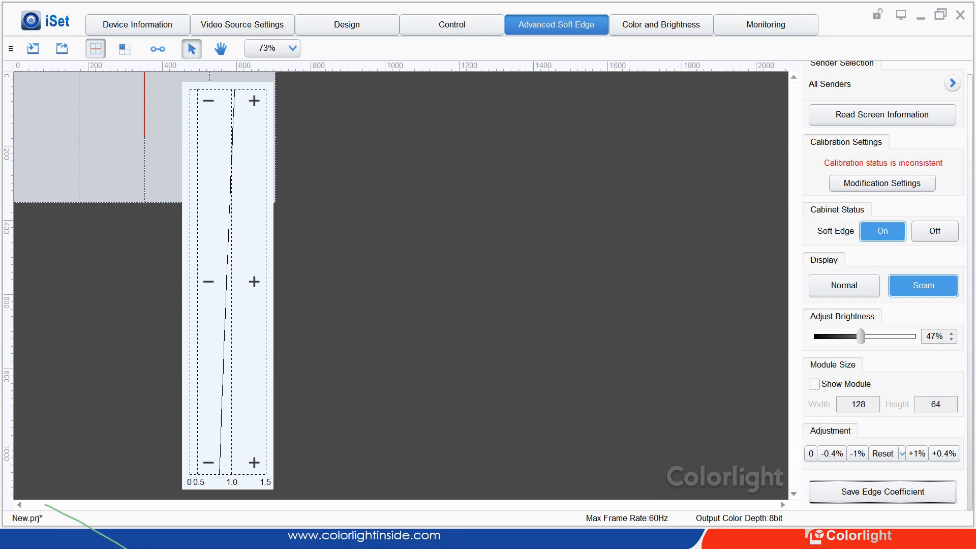
- Reset the selected seam's coefficient and switch to Color and Brightness without saving the seam data to the receiver cards
click(883, 454)
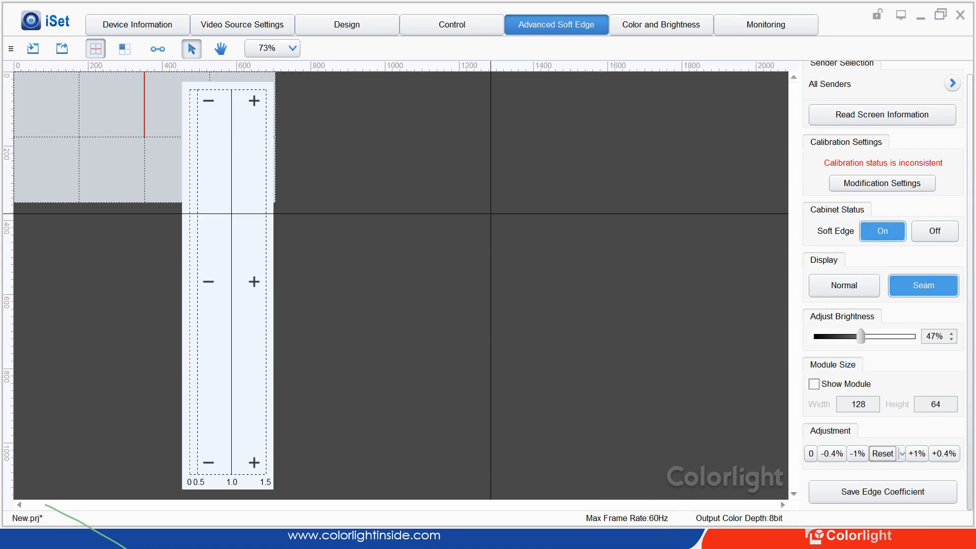
click(491, 214)
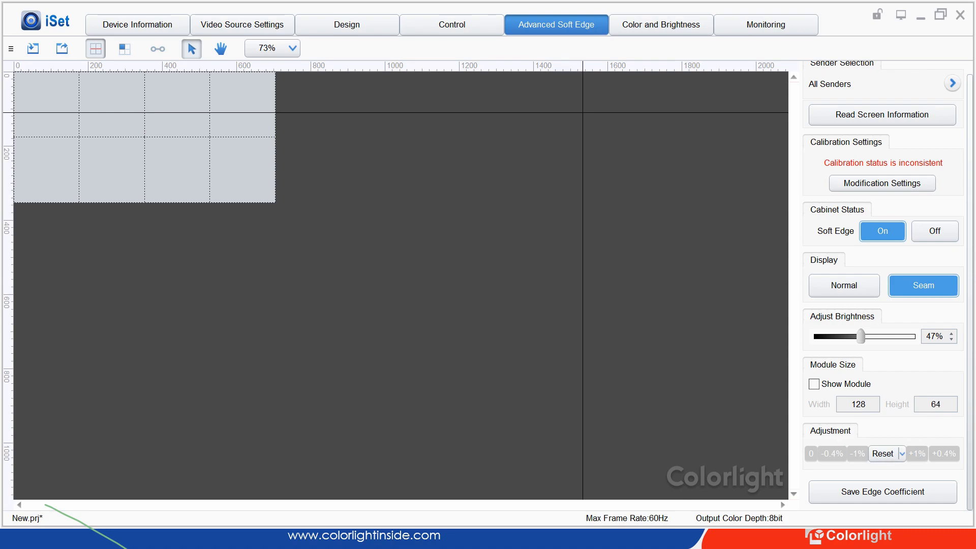
click(661, 24)
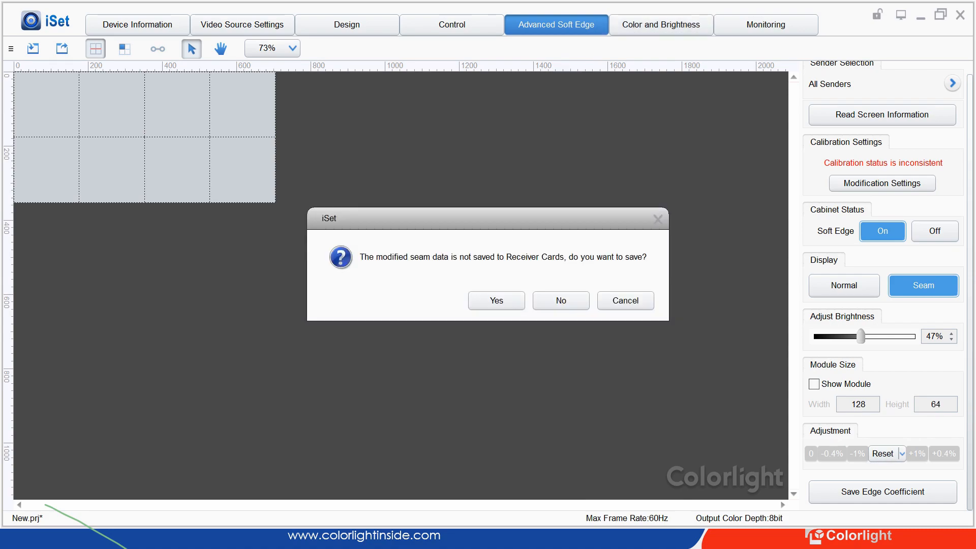
click(561, 299)
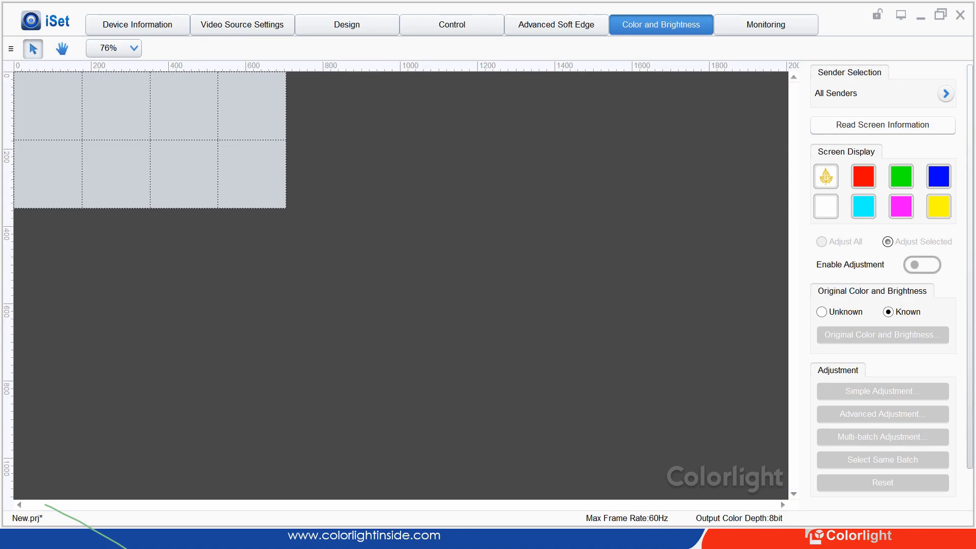
- Read the screen information, show the red, green and blue test colors, and return to the normal display
click(882, 125)
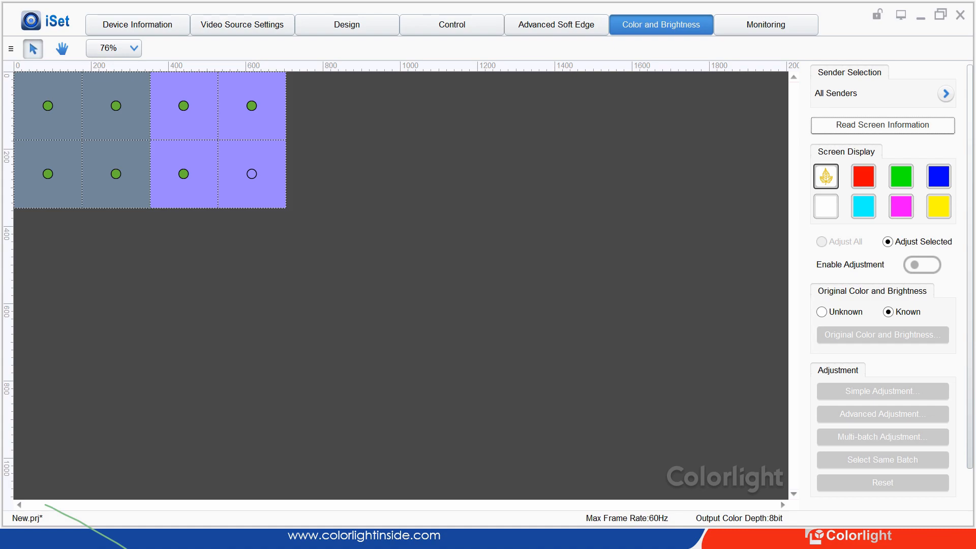
click(863, 176)
click(901, 176)
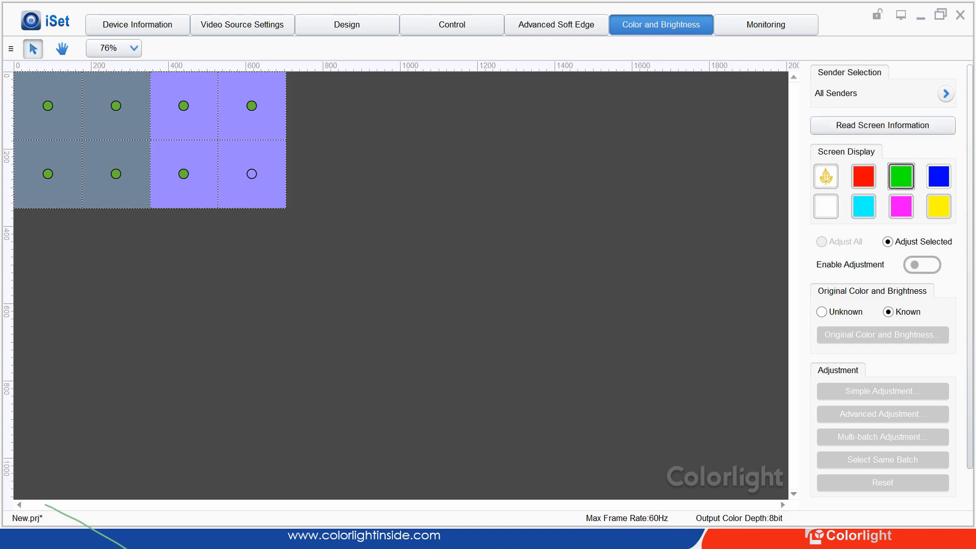
click(938, 177)
click(826, 177)
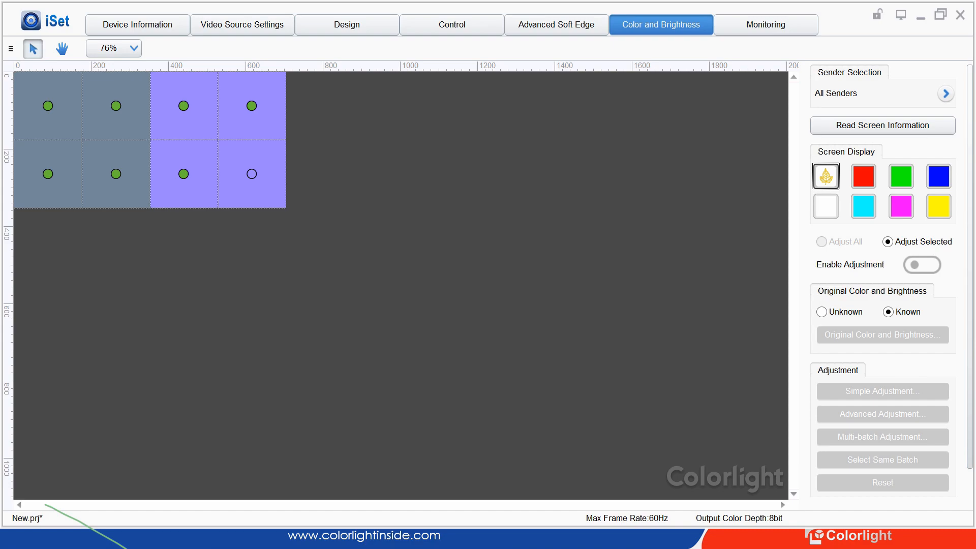
- Re-read the screen information and review the original brightness and X/Y values of the cabinets in the fourth column
click(883, 125)
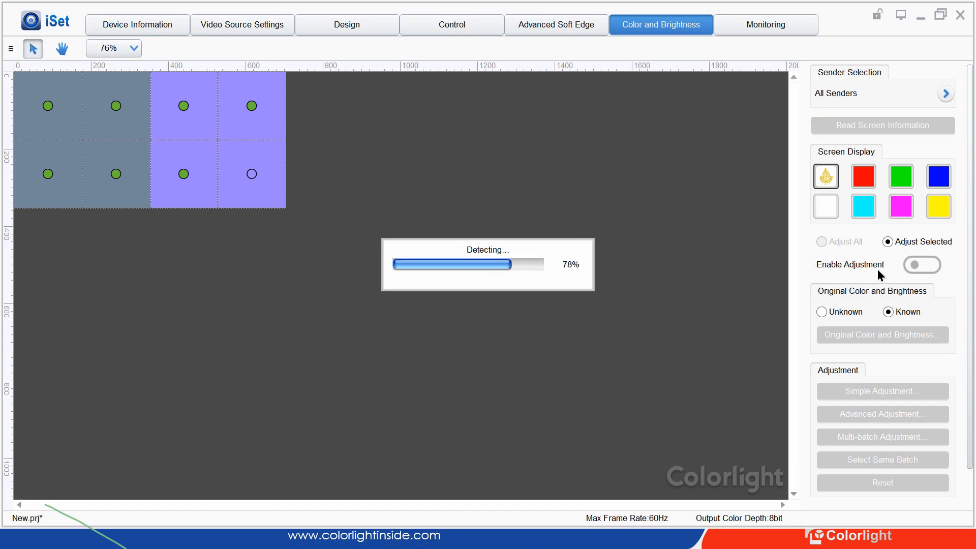
click(257, 179)
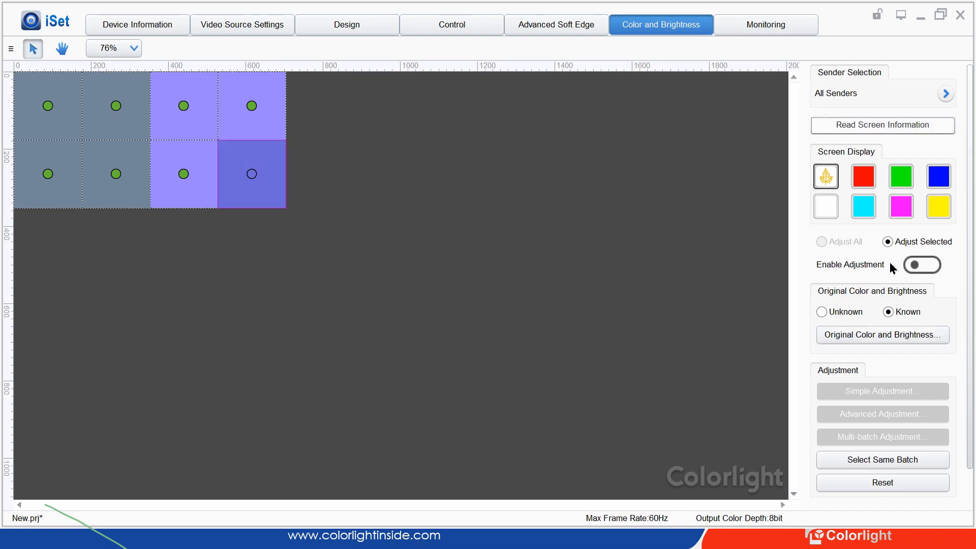
drag(406, 252, 153, 72)
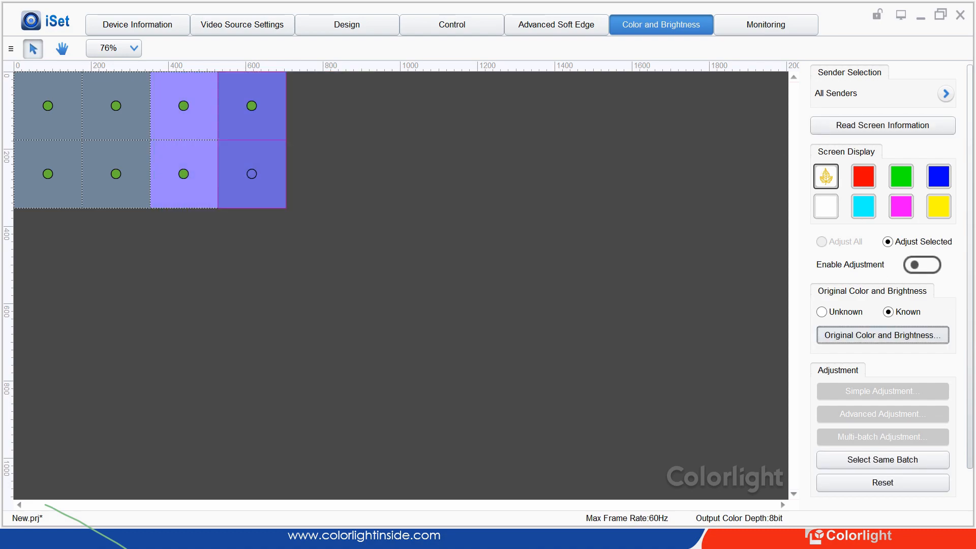
click(882, 334)
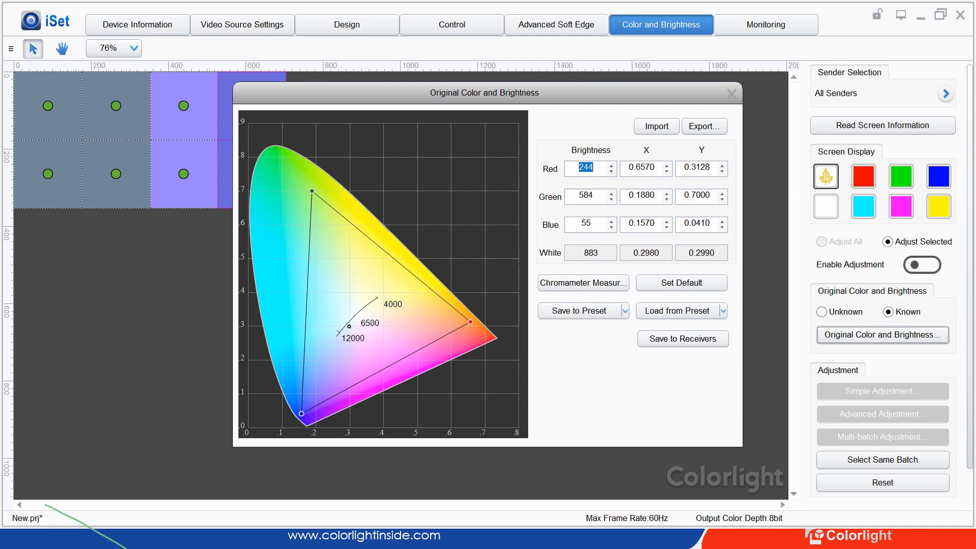
click(636, 168)
drag(645, 168, 640, 168)
drag(705, 196, 651, 224)
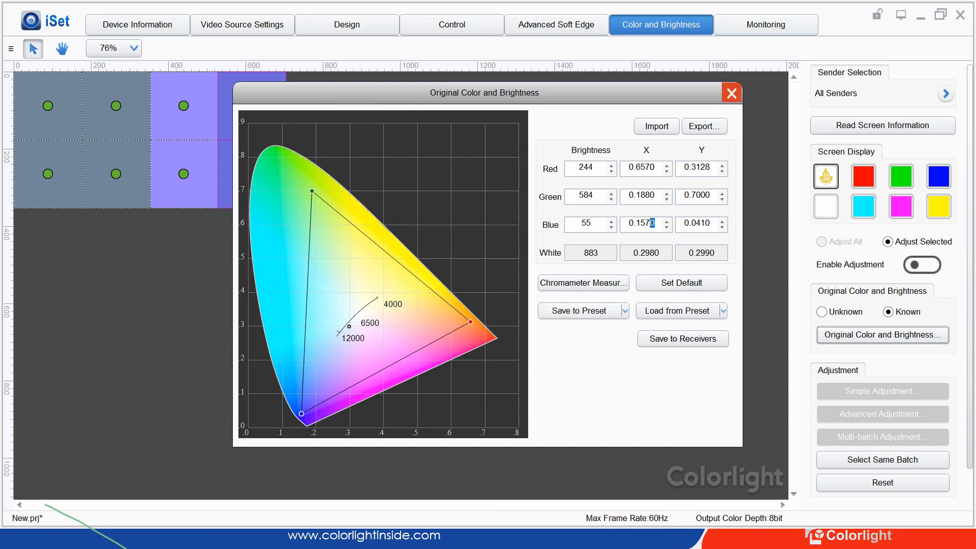
click(731, 92)
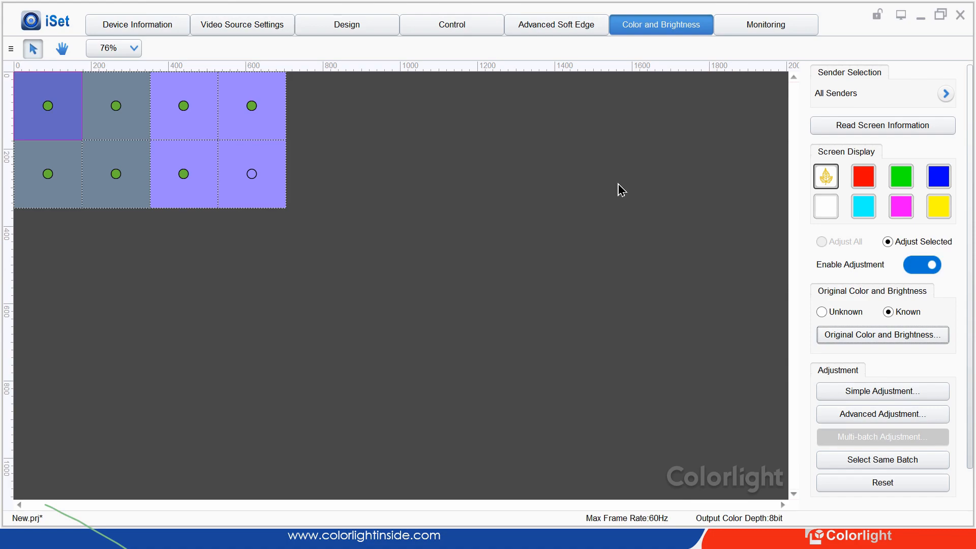
- Enable adjustment for all cabinets and auto-calculate the multi-batch target gamut, closing without saving to the receivers
key(ctrl+a)
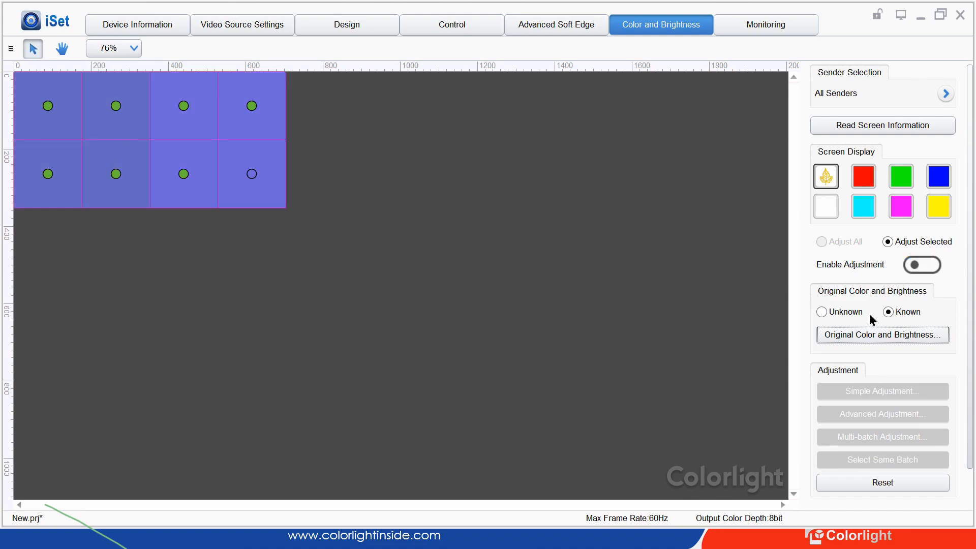
click(922, 264)
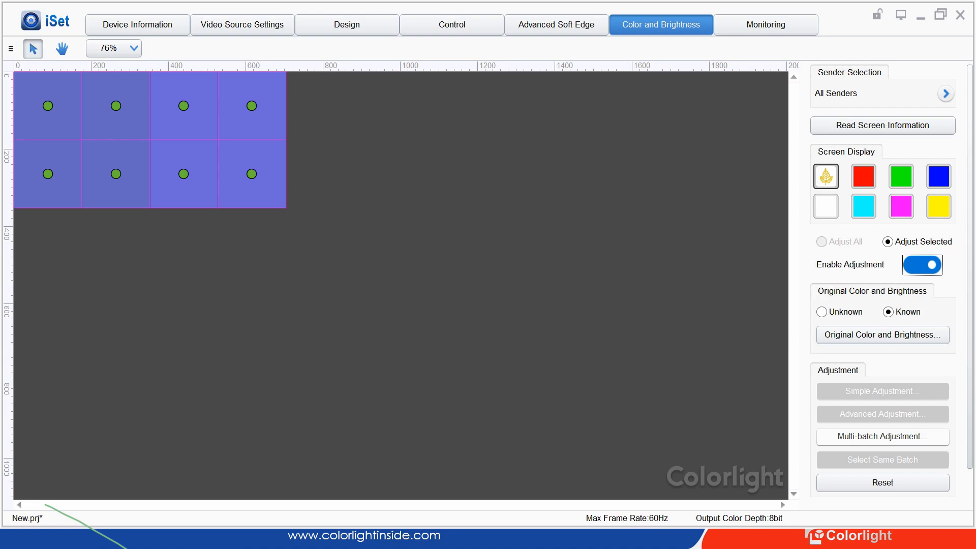
click(883, 436)
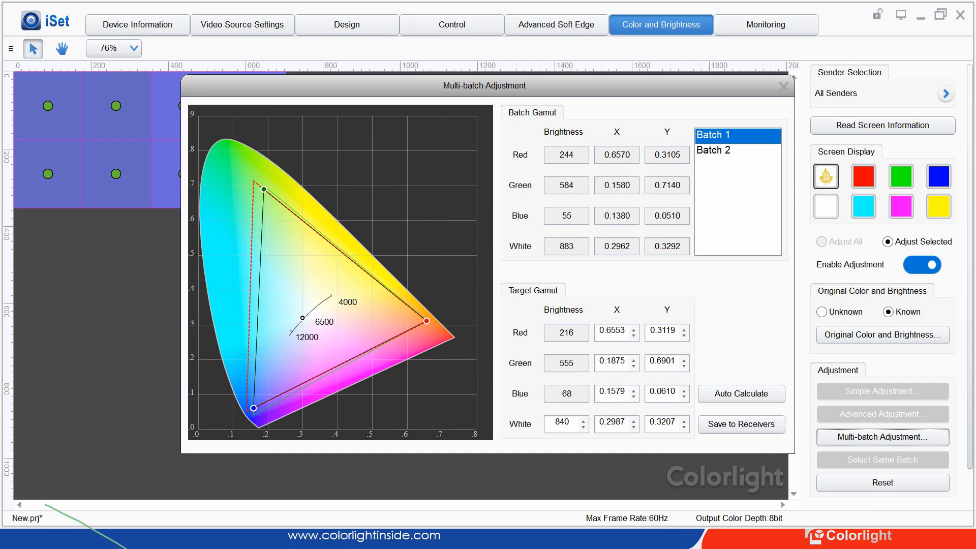
click(741, 393)
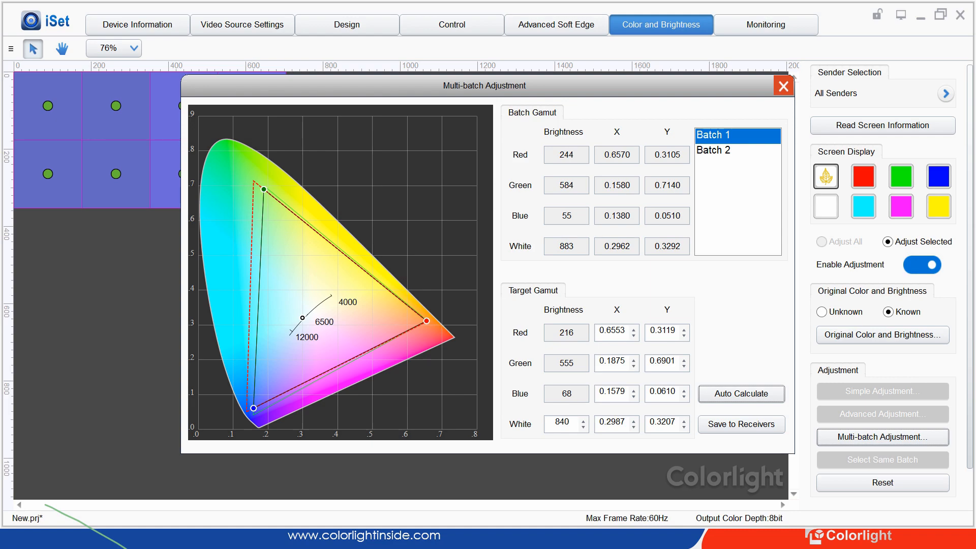
click(783, 86)
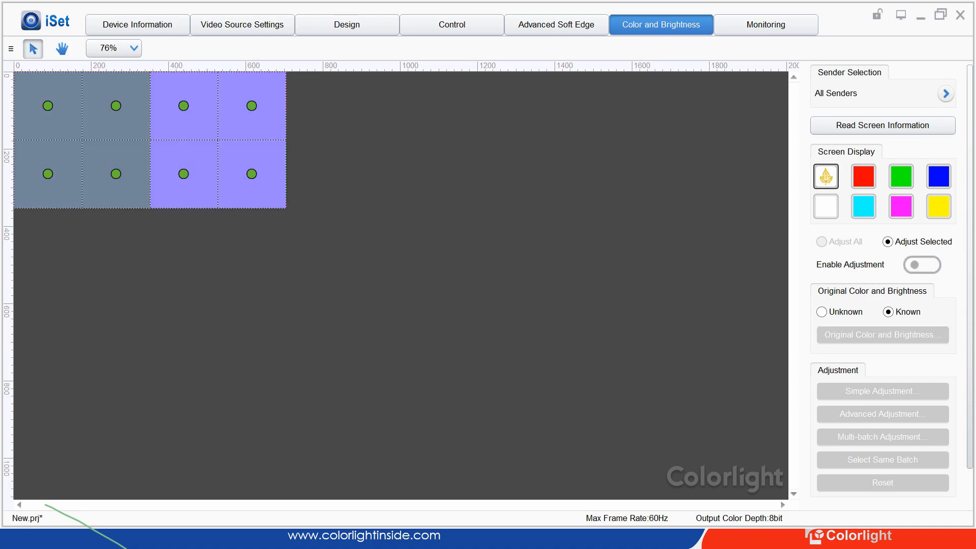
- Open Advanced Adjustment for the fourth cabinet of the lower row and move the green gamut vertex to about X 0.2076, Y 0.6432
click(922, 265)
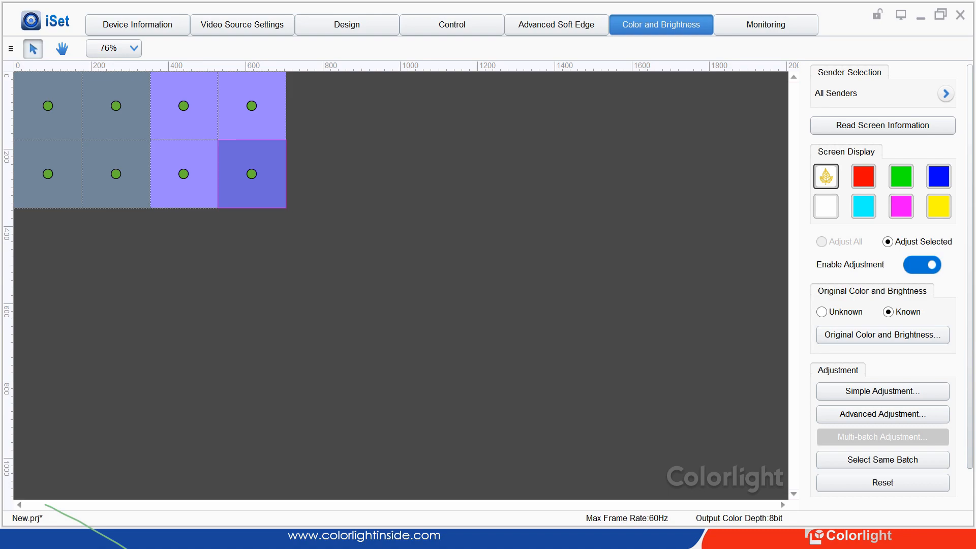
click(882, 413)
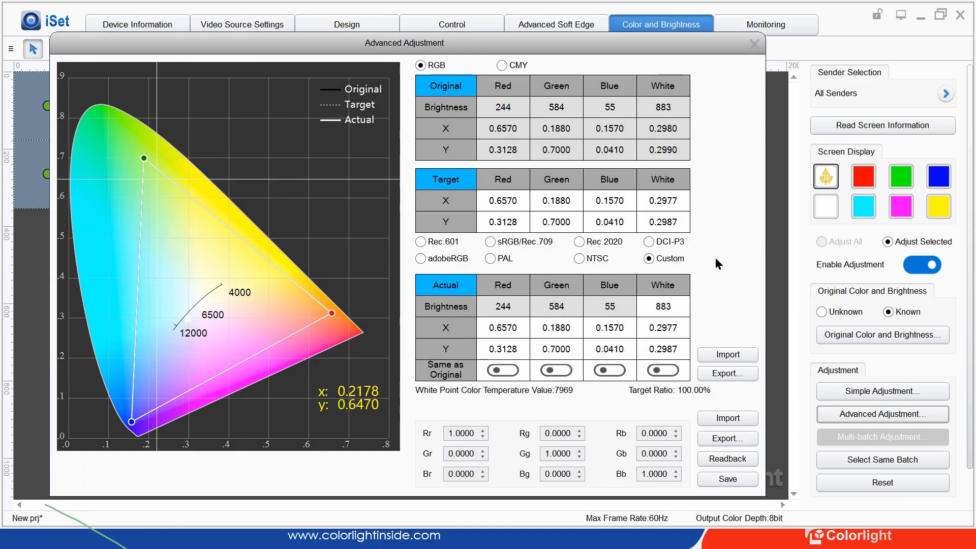
drag(144, 157, 145, 162)
drag(705, 244, 713, 255)
drag(149, 171, 152, 181)
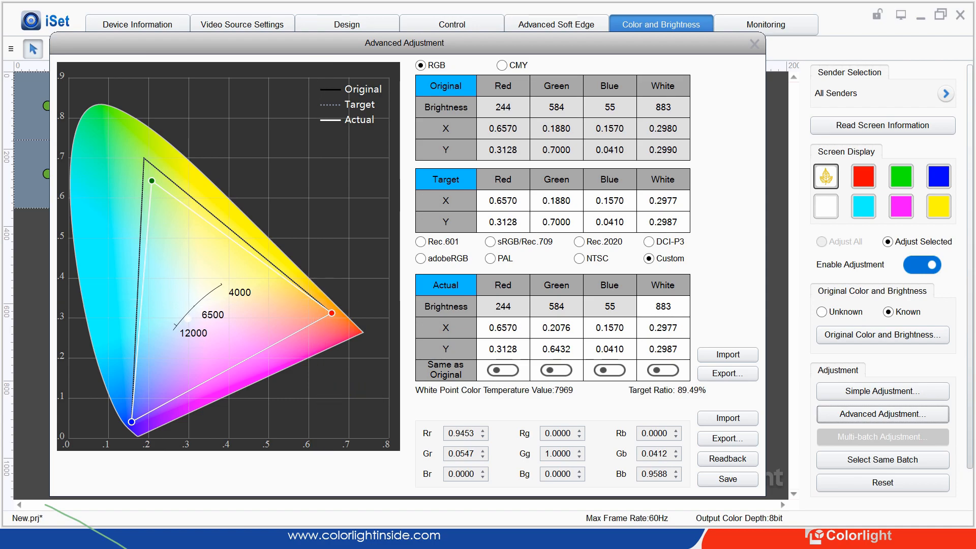
- Go through the editable target X values of the red, green, blue and white points and the red and green Y values
double_click(503, 201)
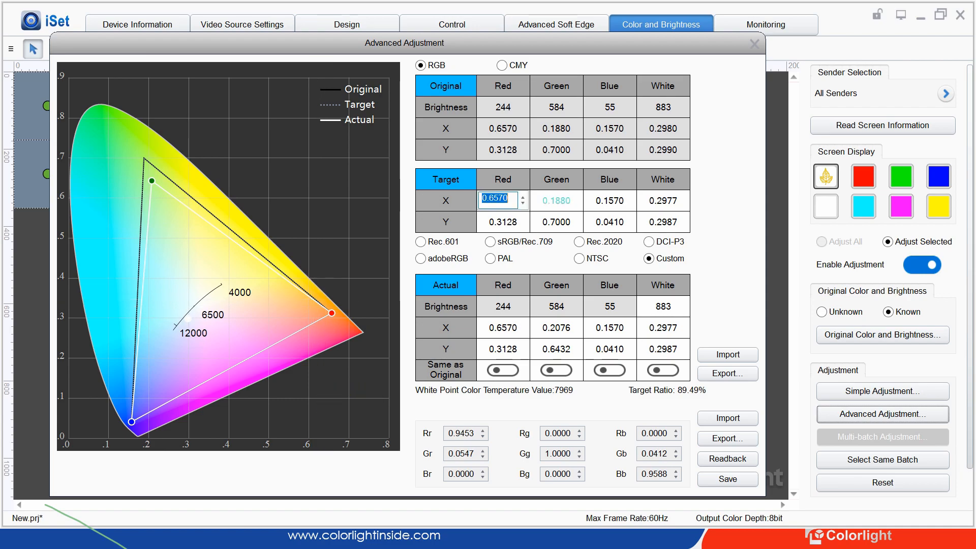
double_click(556, 201)
double_click(609, 201)
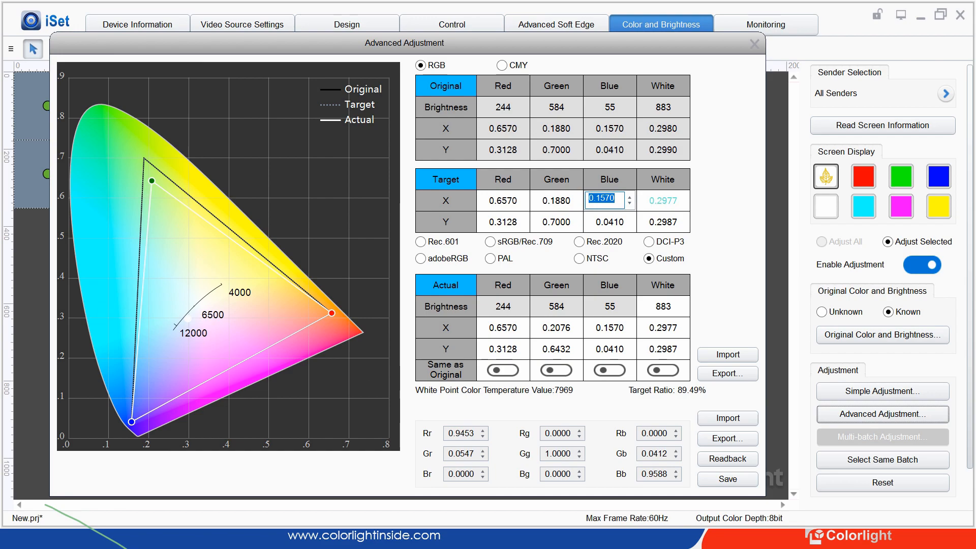
double_click(662, 201)
double_click(609, 200)
click(556, 201)
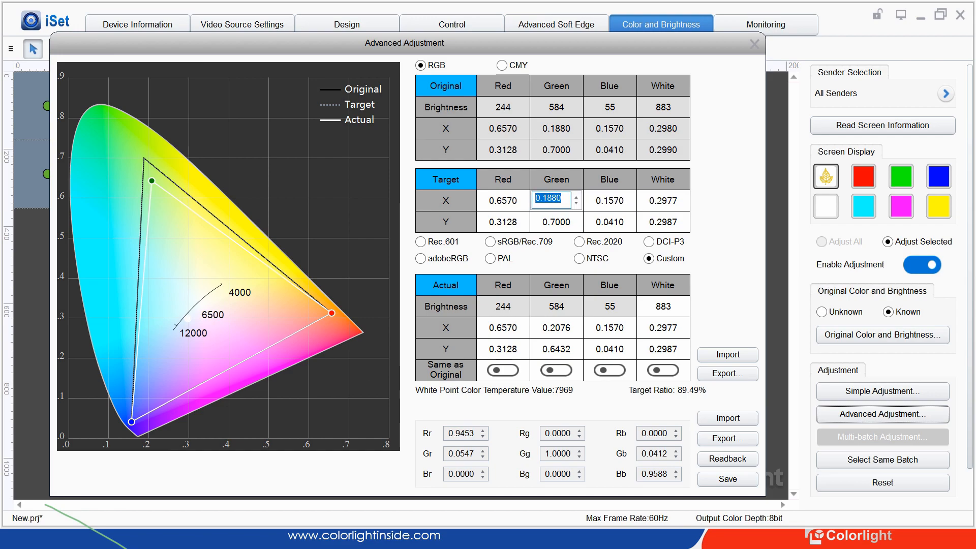
click(502, 201)
click(503, 222)
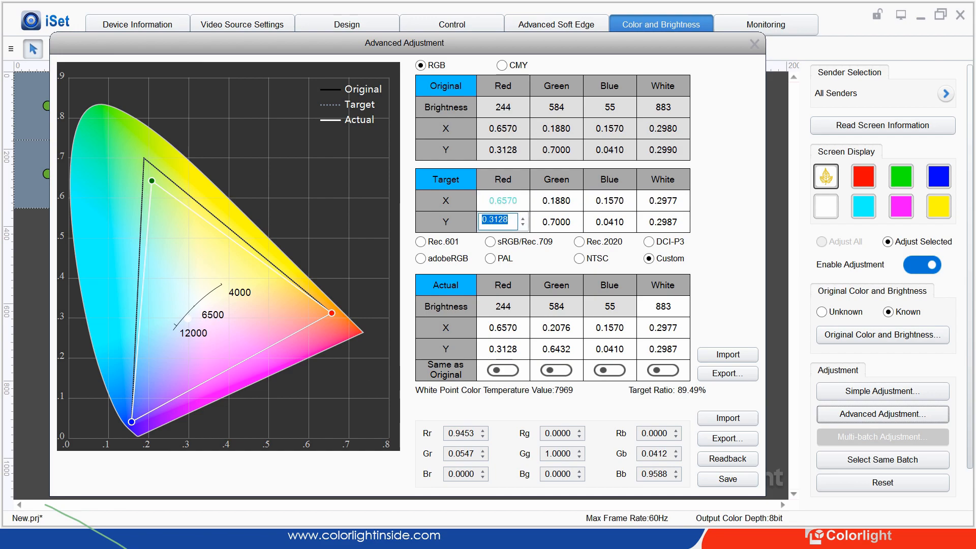
double_click(503, 201)
double_click(556, 201)
click(556, 222)
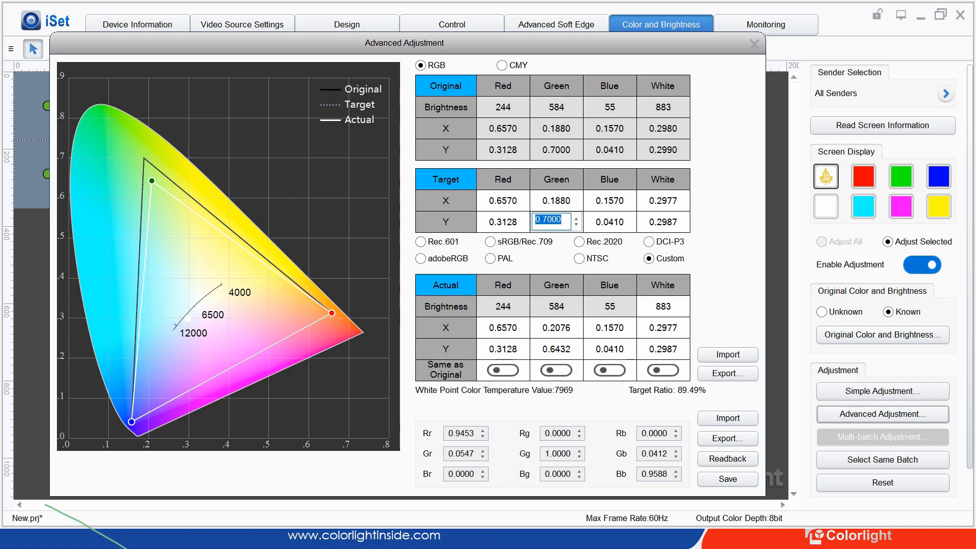
click(503, 222)
click(502, 201)
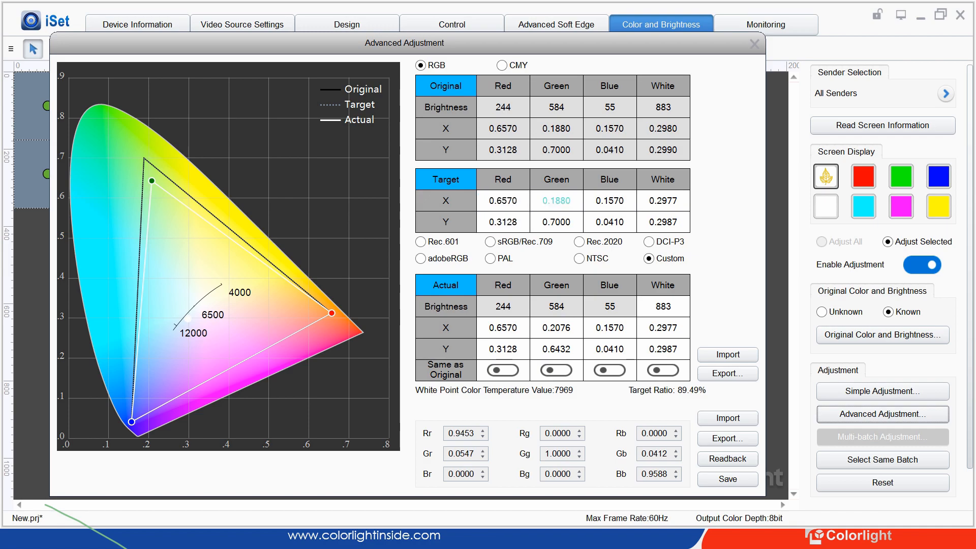
- Vary the green target X value in small increments and by direct entry, ending at 0.178
double_click(556, 200)
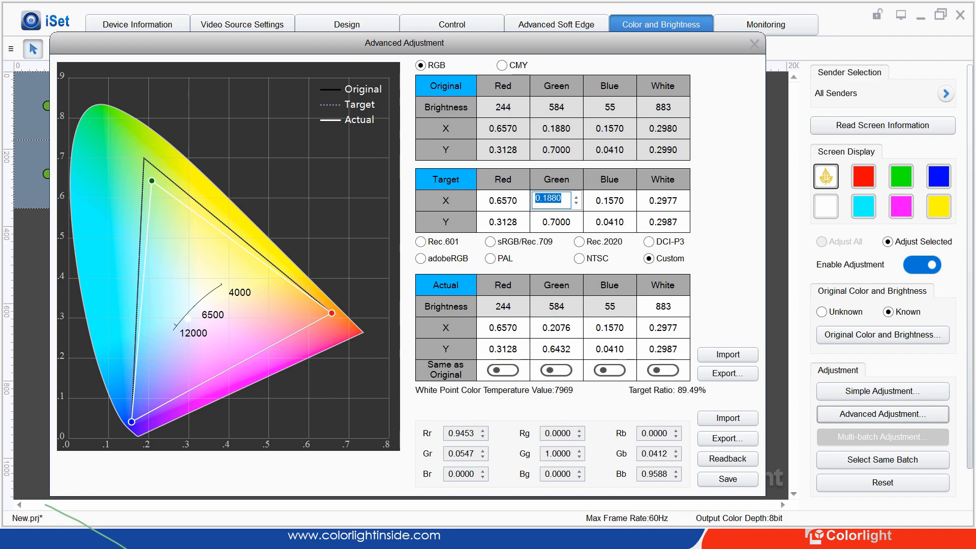
click(576, 203)
key(Down)
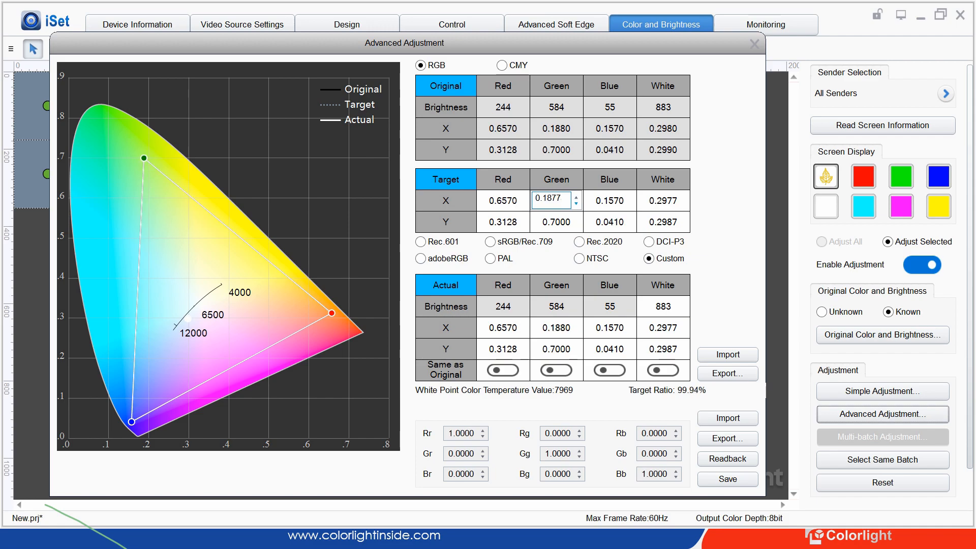
key(Down)
key(Up)
key(Up)
drag(547, 198, 552, 198)
text(4567)
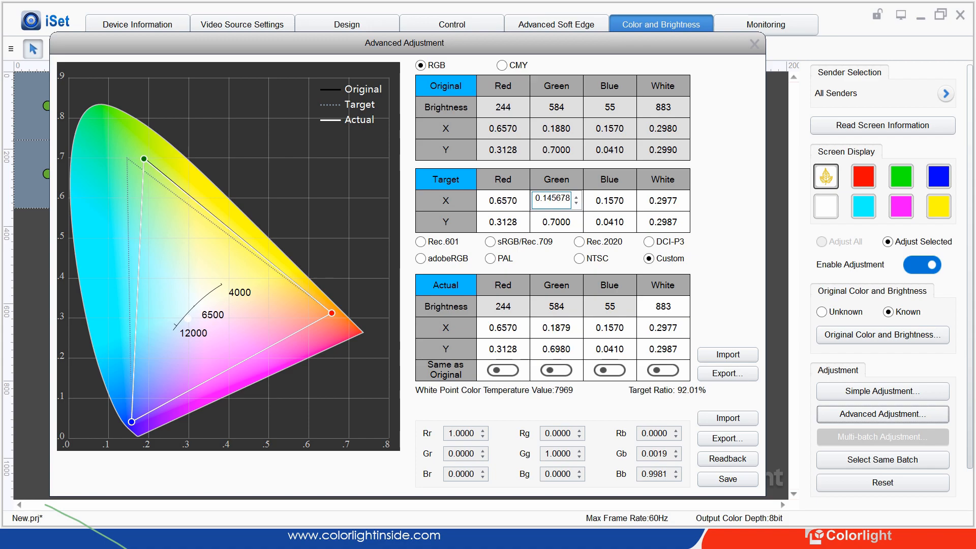
key(BackSpace)
key(BackSpace)
key(BackSpace)
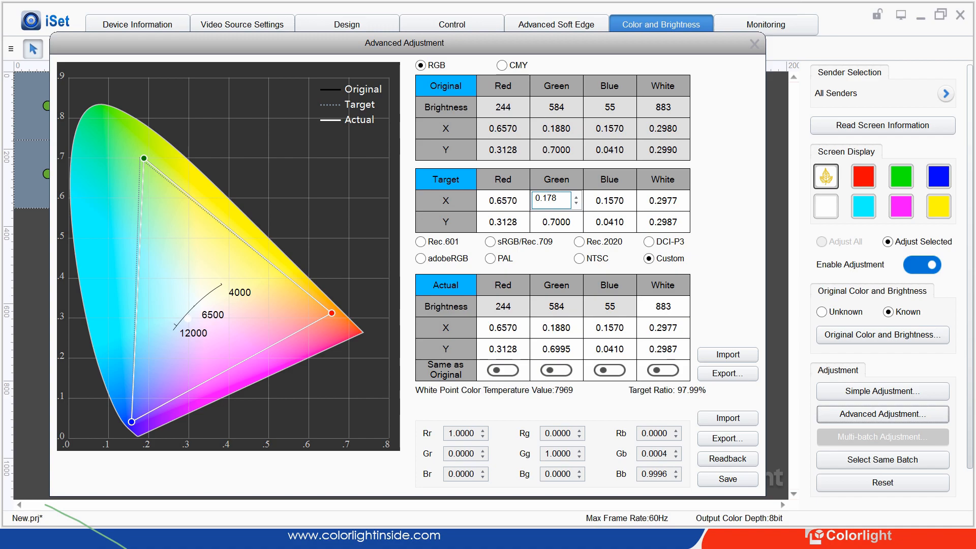
- Confirm the green target X of 0.178, close the Advanced Adjustment dialog and deselect the cabinet
key(Return)
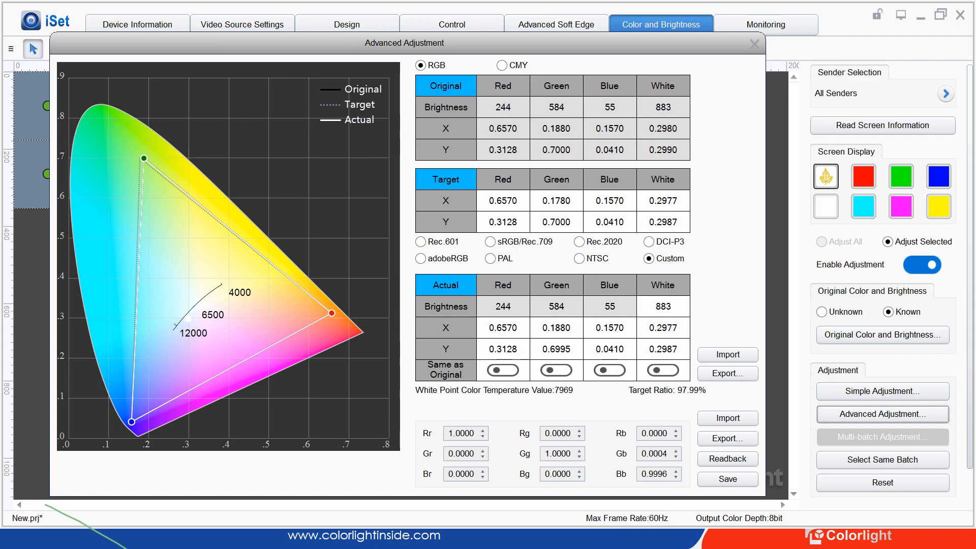
click(755, 44)
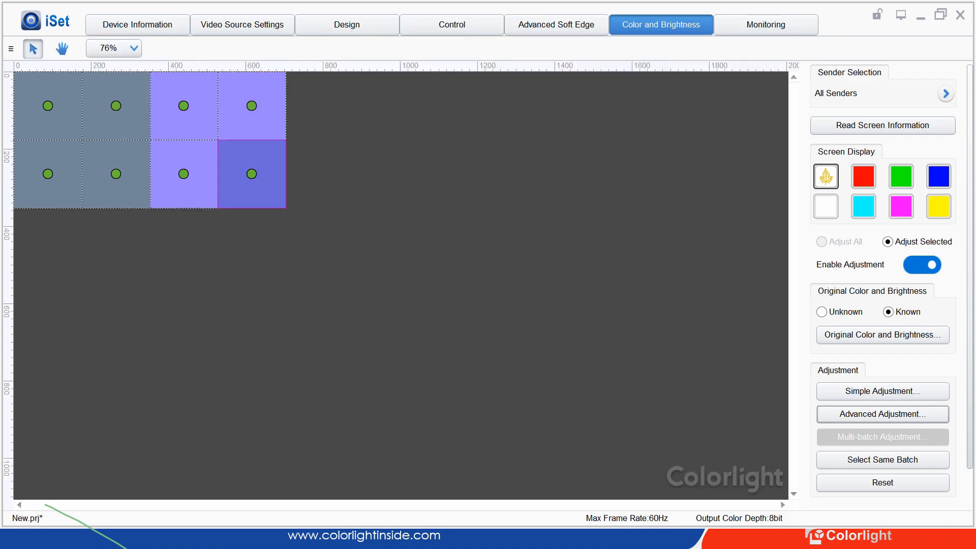
click(386, 233)
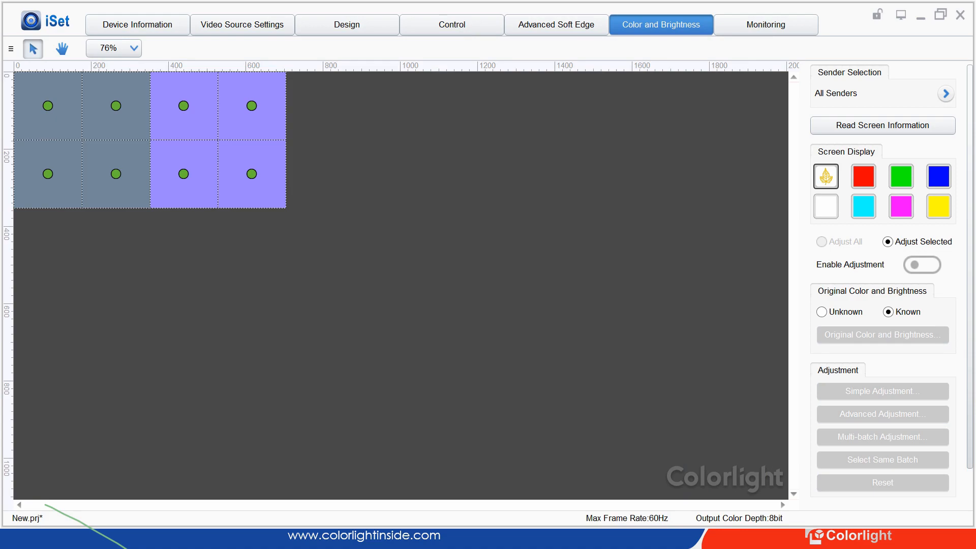
- Review the general, sender device, receiver device and mail alarm options in Monitoring Settings, closing without changes
click(766, 25)
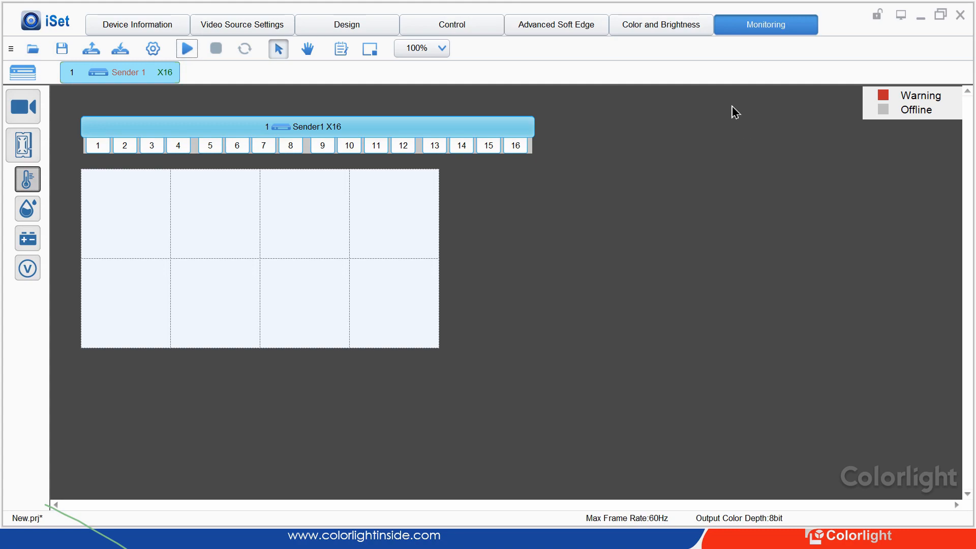
click(153, 49)
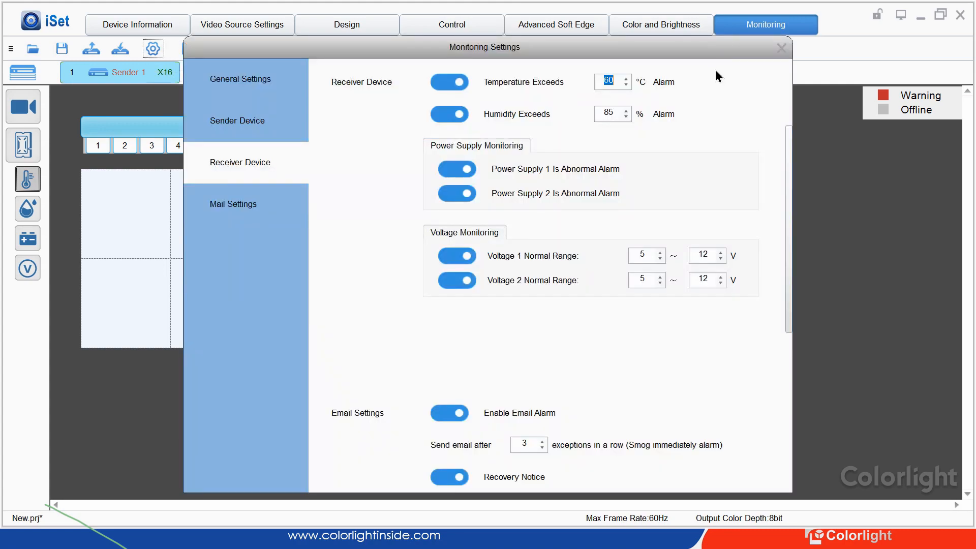
click(252, 82)
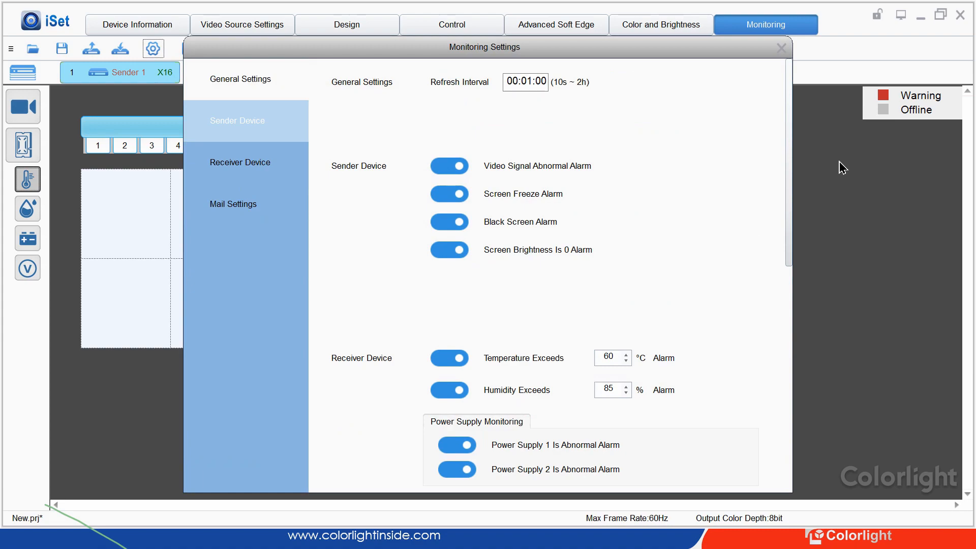
scroll(549, 274, down, 2)
scroll(549, 275, up, 2)
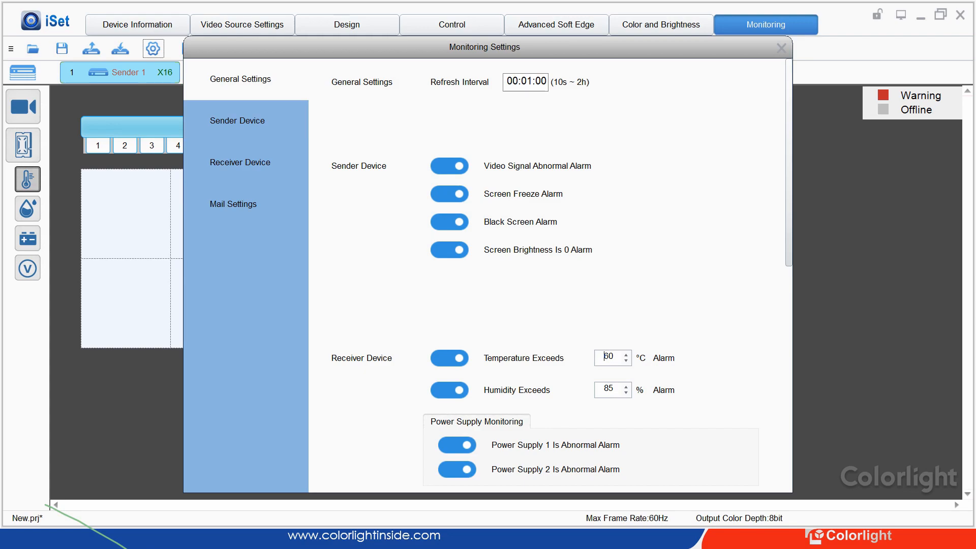
click(240, 162)
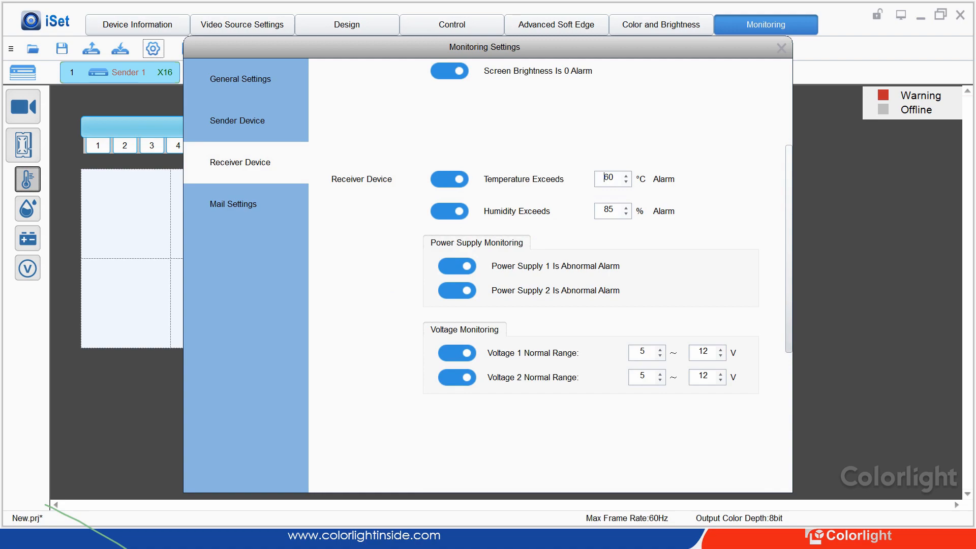
scroll(605, 178, up, 4)
scroll(549, 275, down, 6)
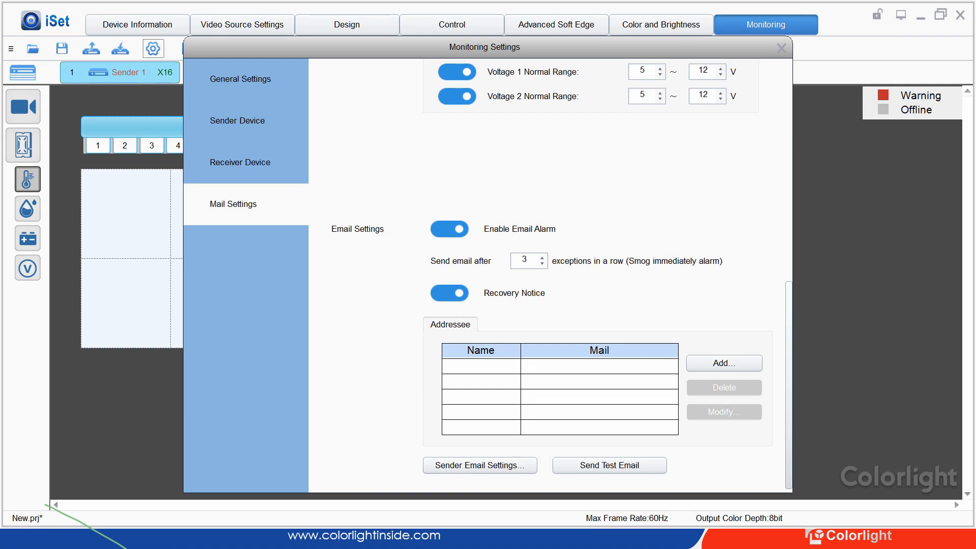
scroll(551, 275, up, 8)
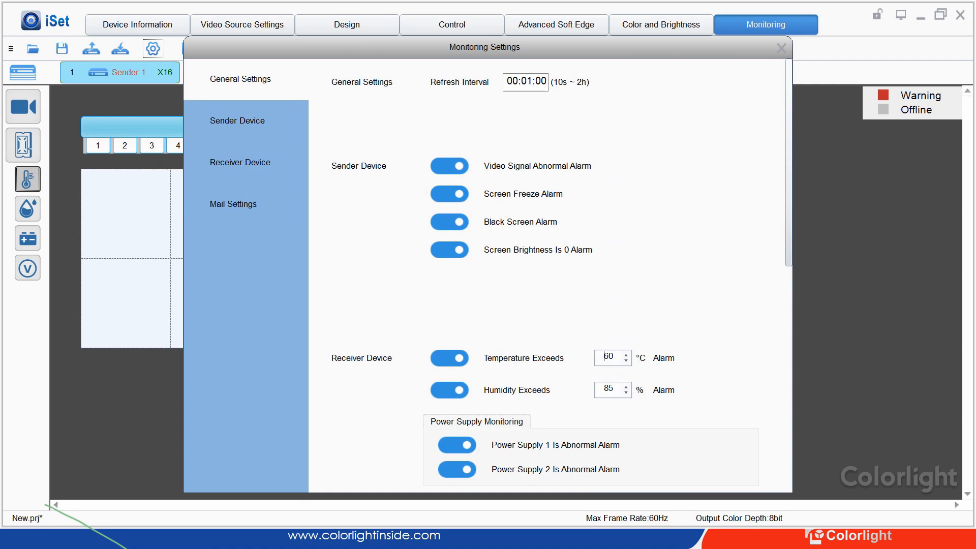
click(782, 48)
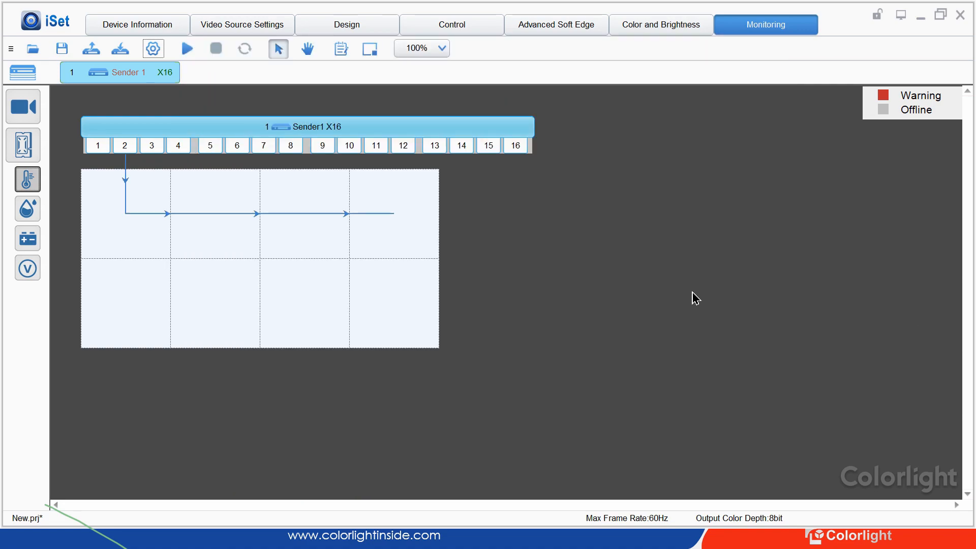
- Look through the sender's video input monitoring and the receivers' temperature monitoring
click(25, 113)
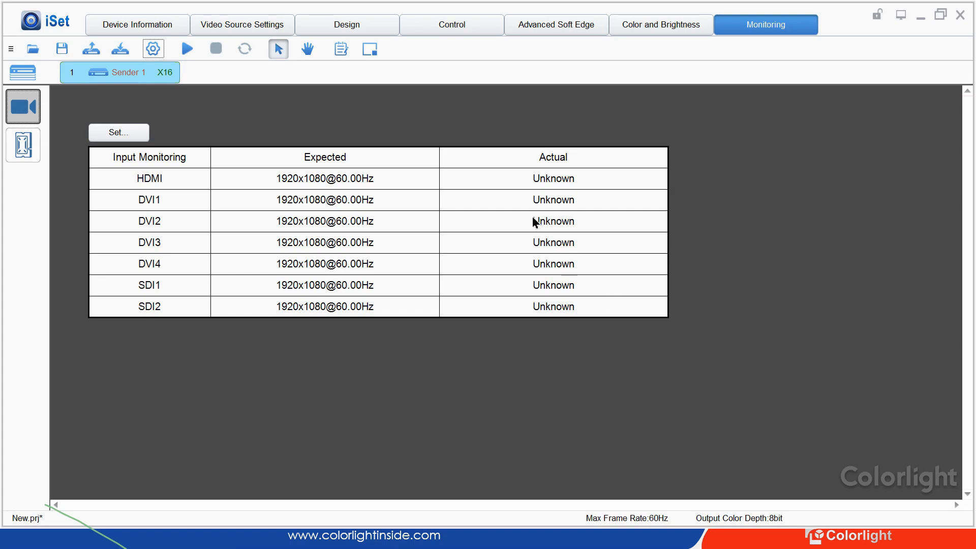
click(23, 145)
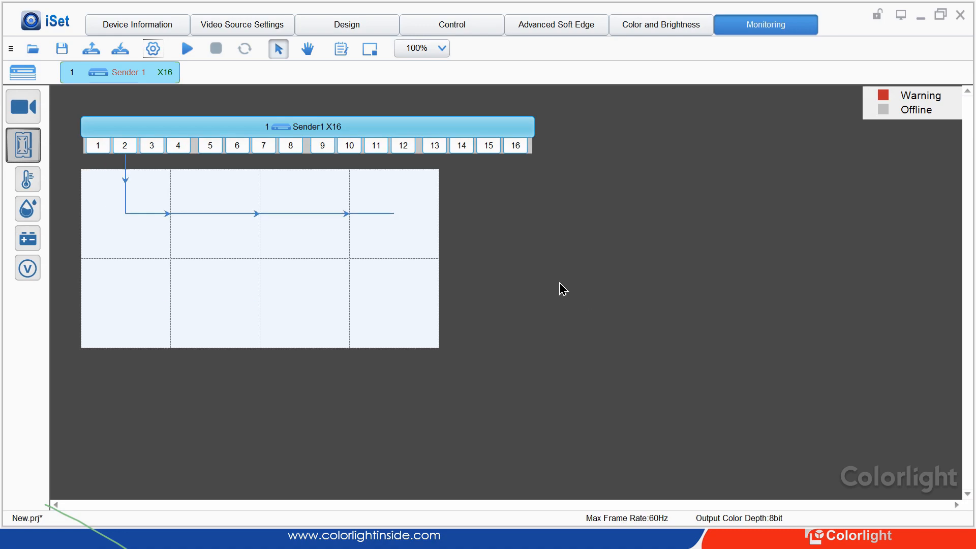
click(27, 179)
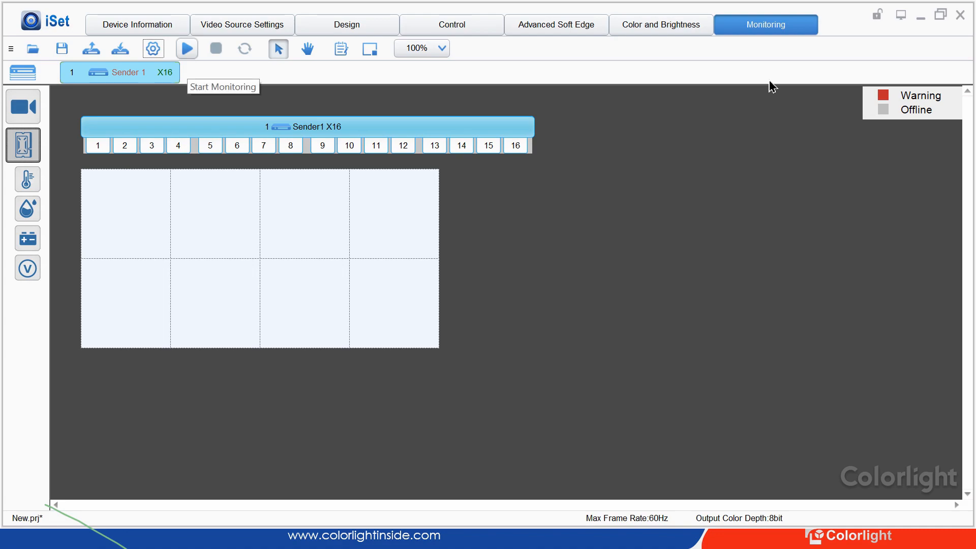
- Start monitoring and compare expected with actual video inputs, also checking the receiver cabinets' temperature and power supply
click(187, 49)
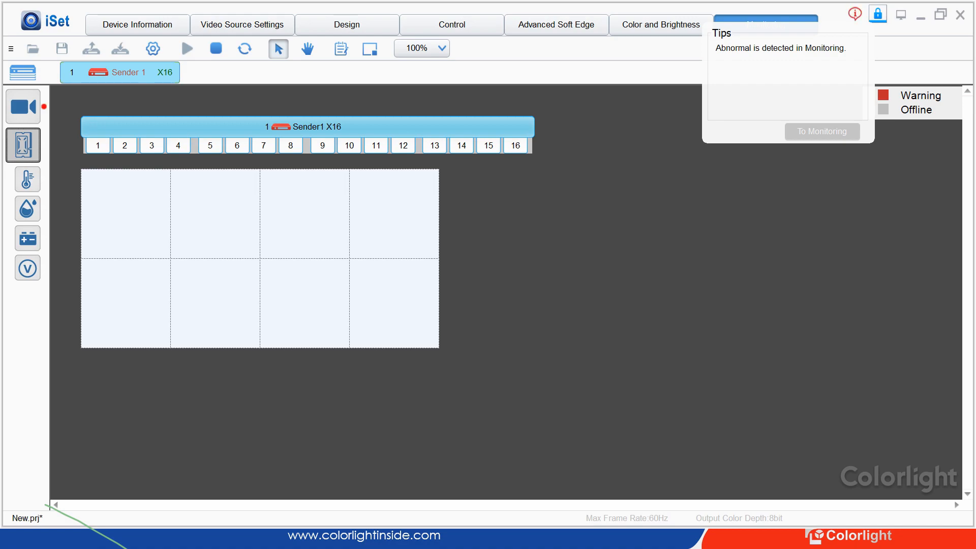
click(22, 106)
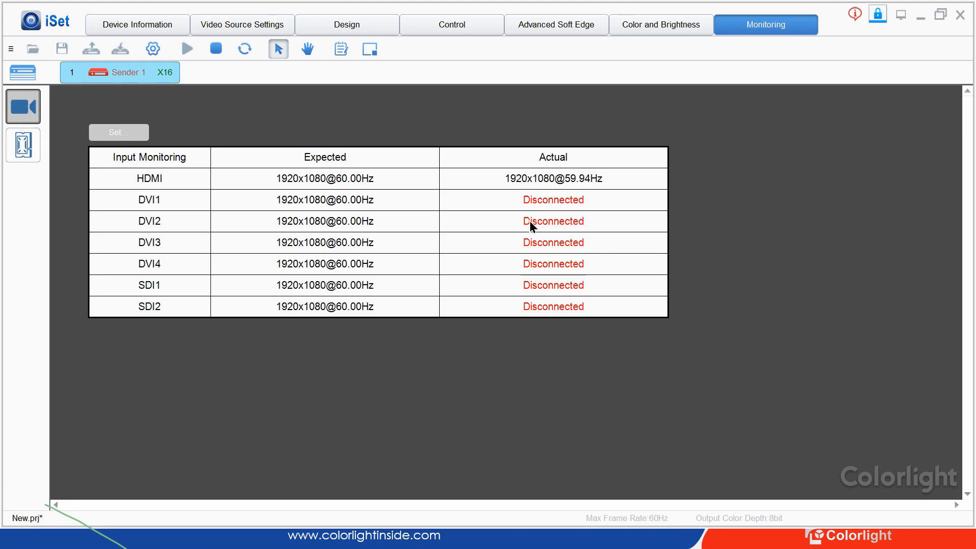
click(24, 149)
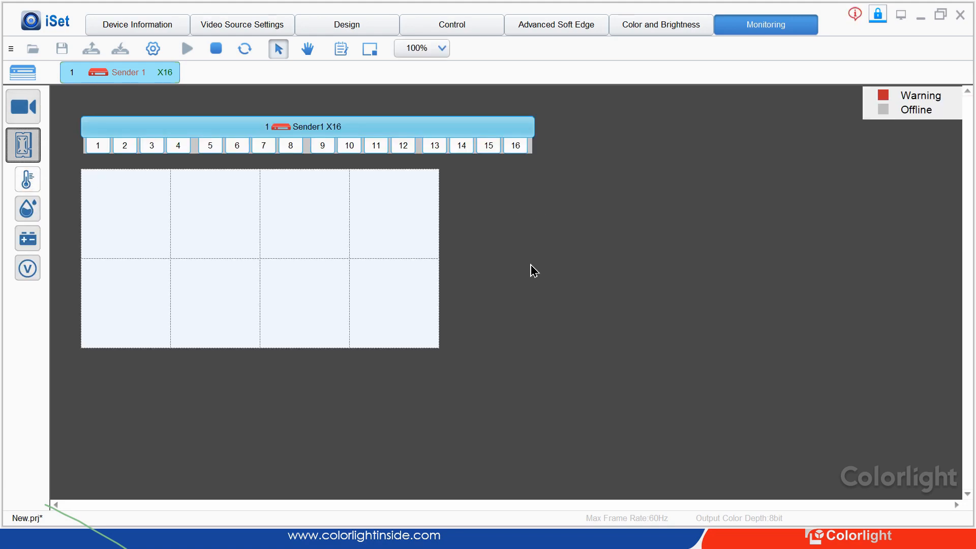
click(28, 179)
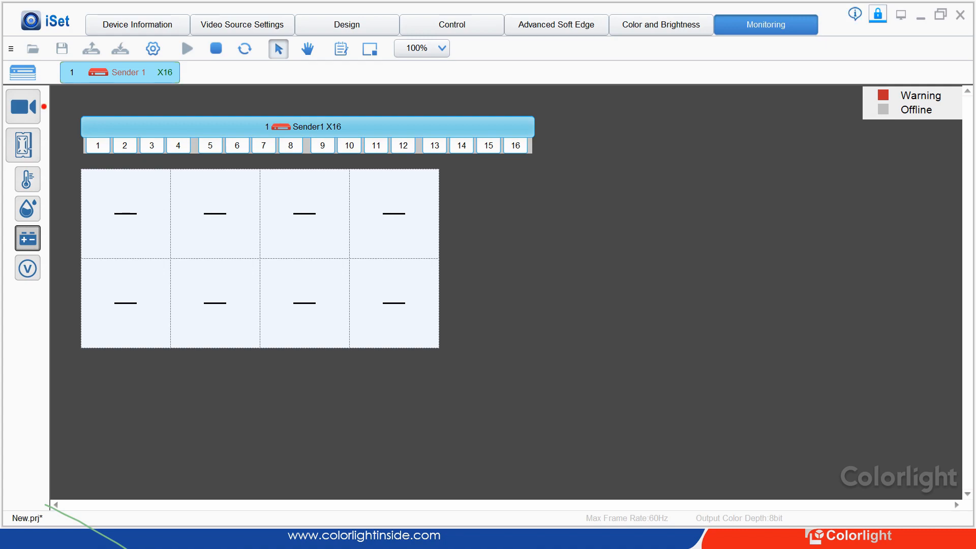
click(23, 107)
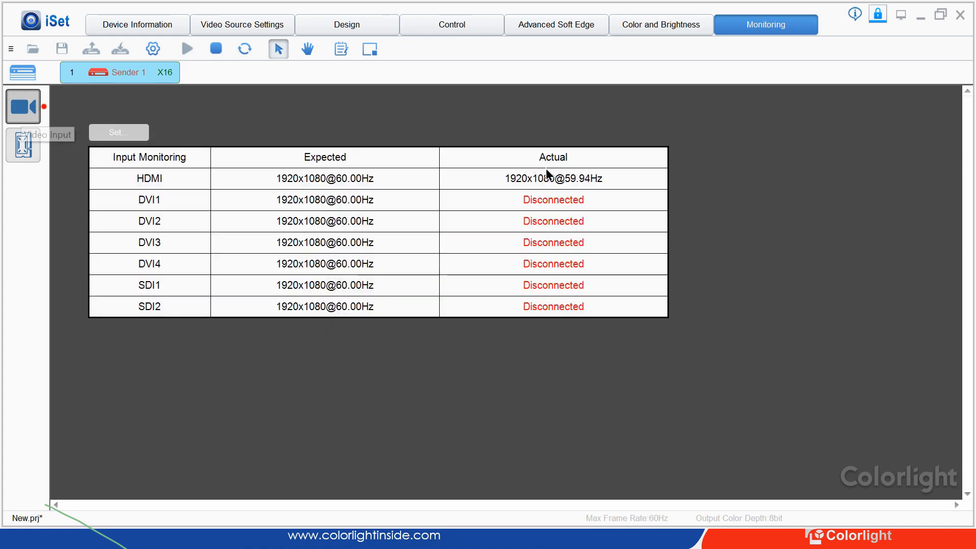
click(23, 145)
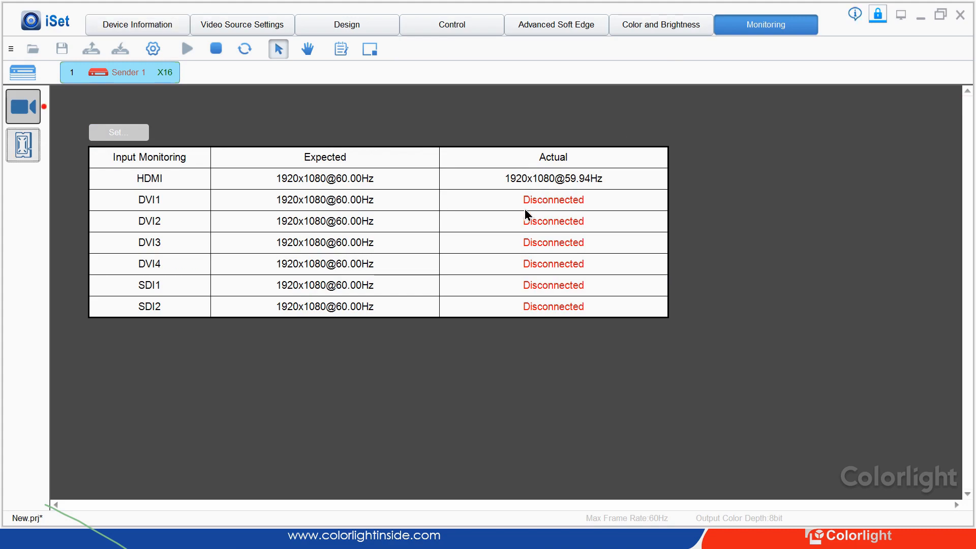